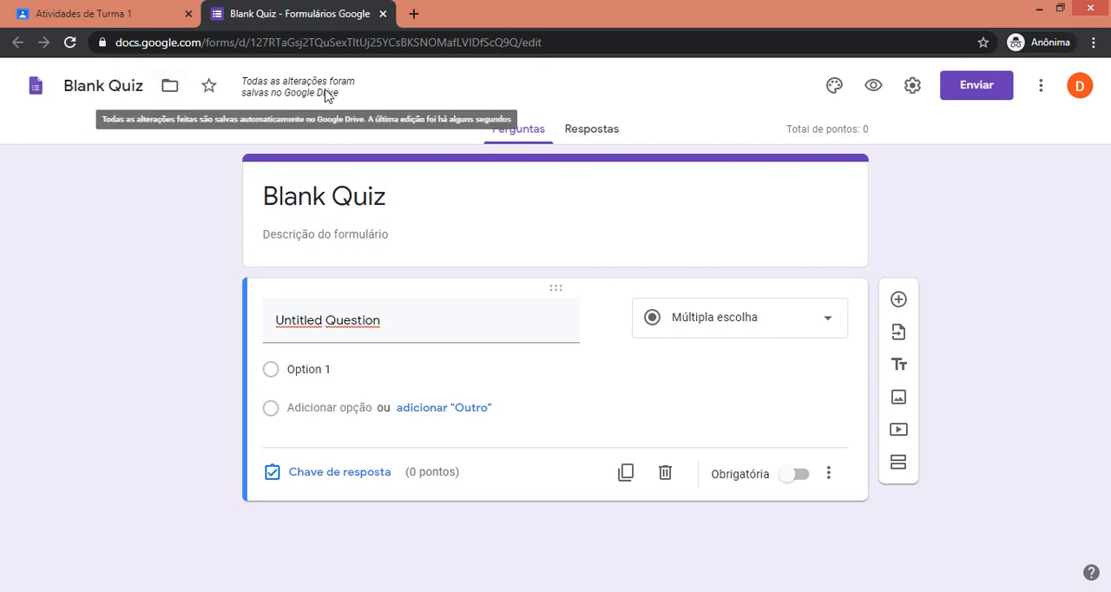
Replace the form's title with "Avaliação Mensal".
click(316, 195)
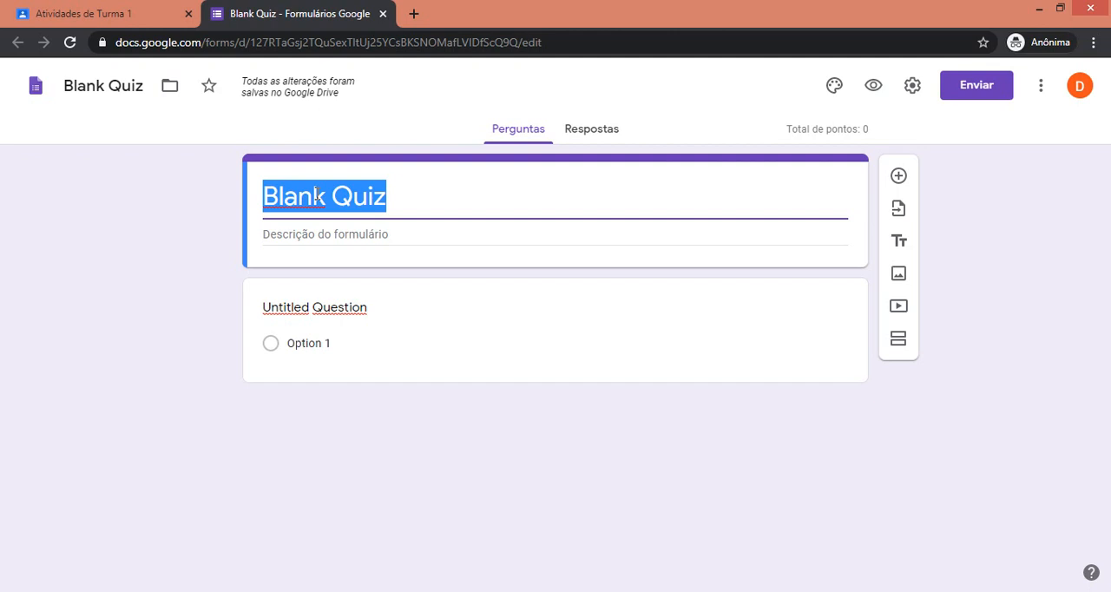
text(A)
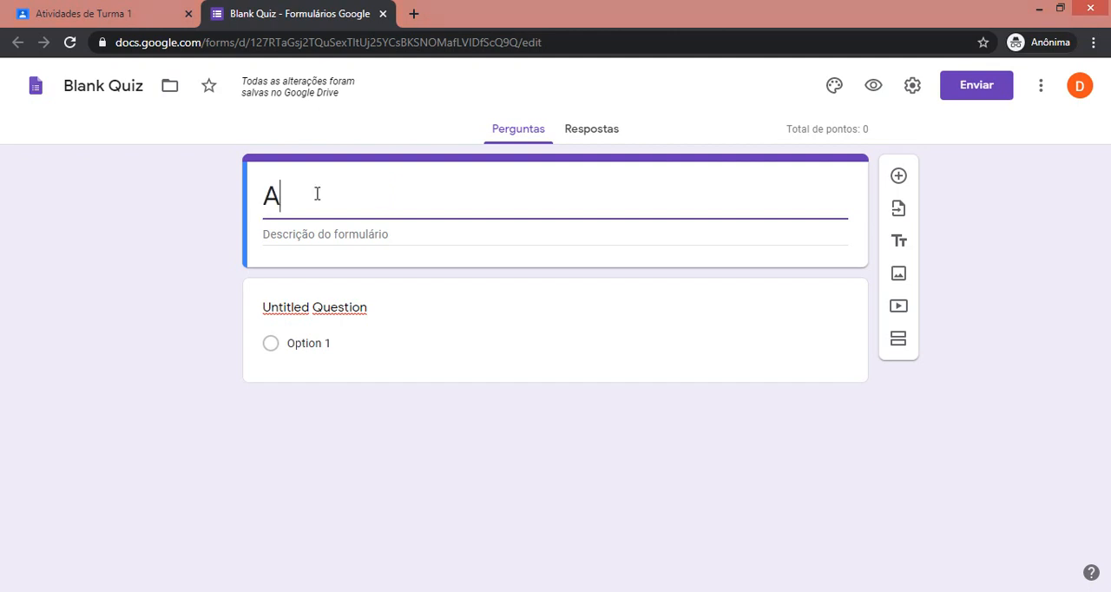
text(valiação )
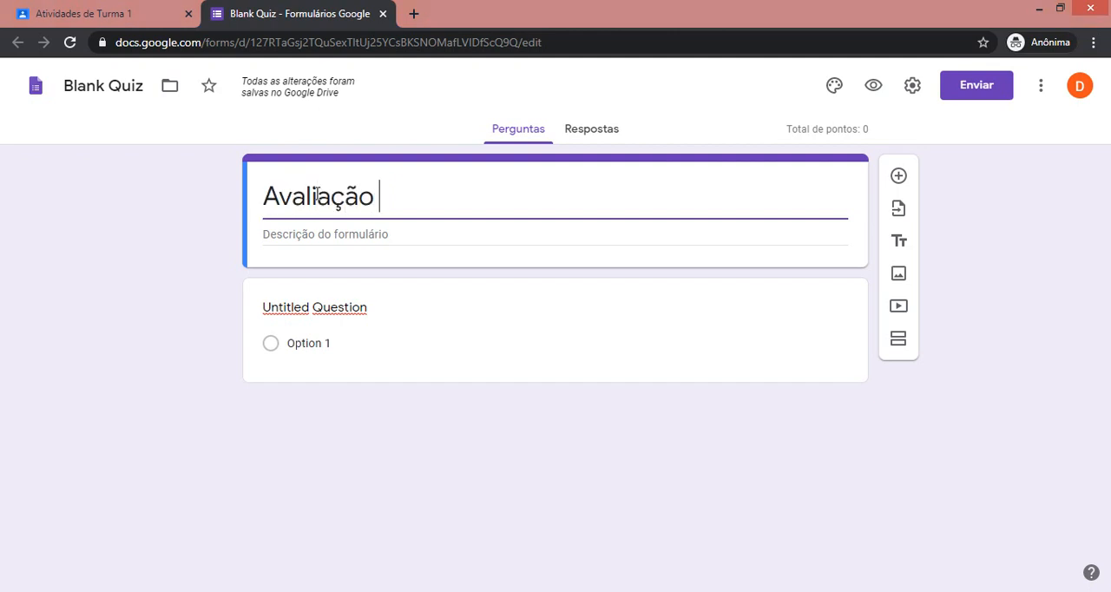
text(Mensal)
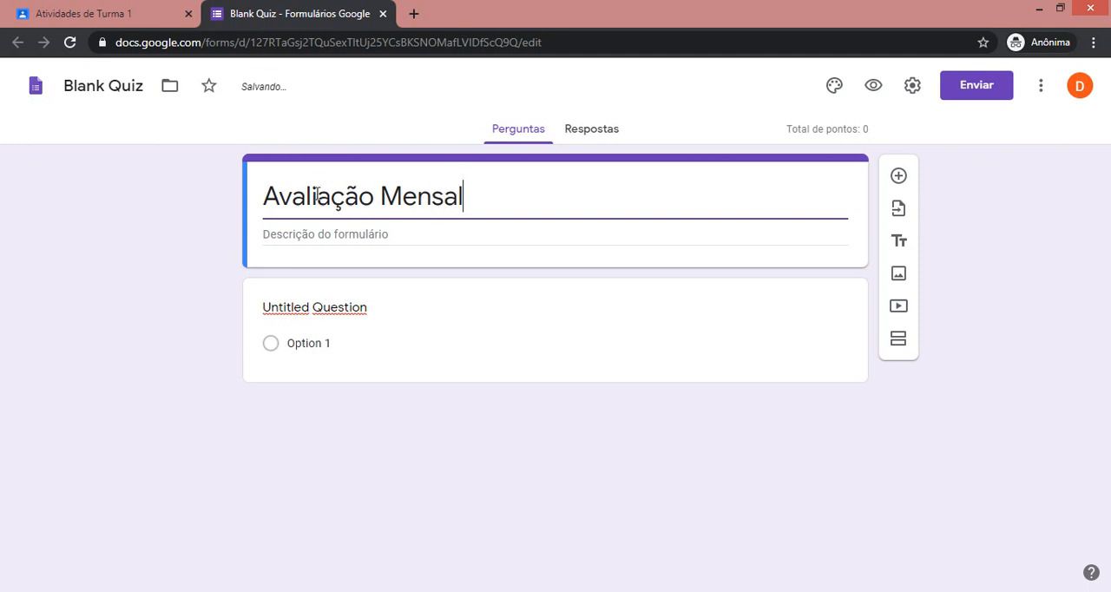
Enter the form description "Esta prova vale de 0 a 10." below the title.
click(321, 231)
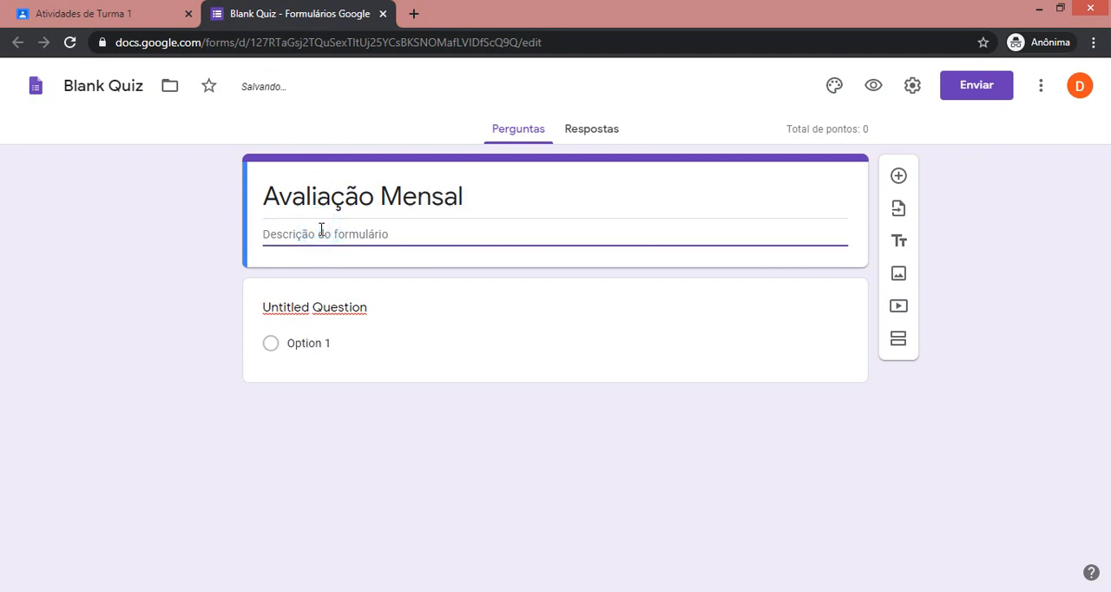
text(Esta va)
key(BackSpace)
text(prova vale de )
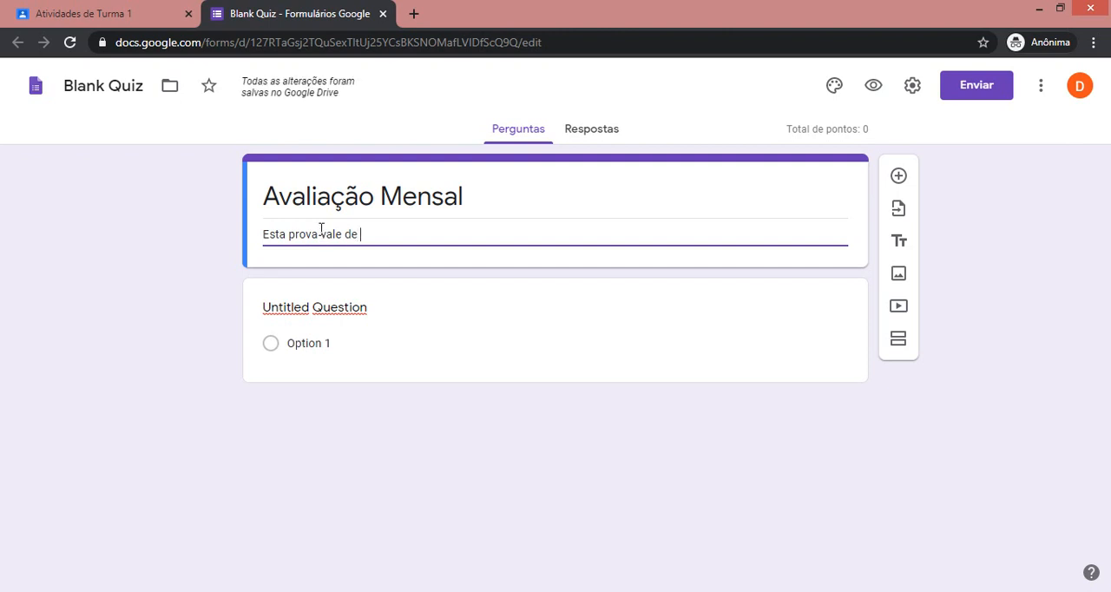
text(0 a 10.)
Turn the untitled question into a required short-answer question (Resposta curta) titled "Nome".
click(409, 305)
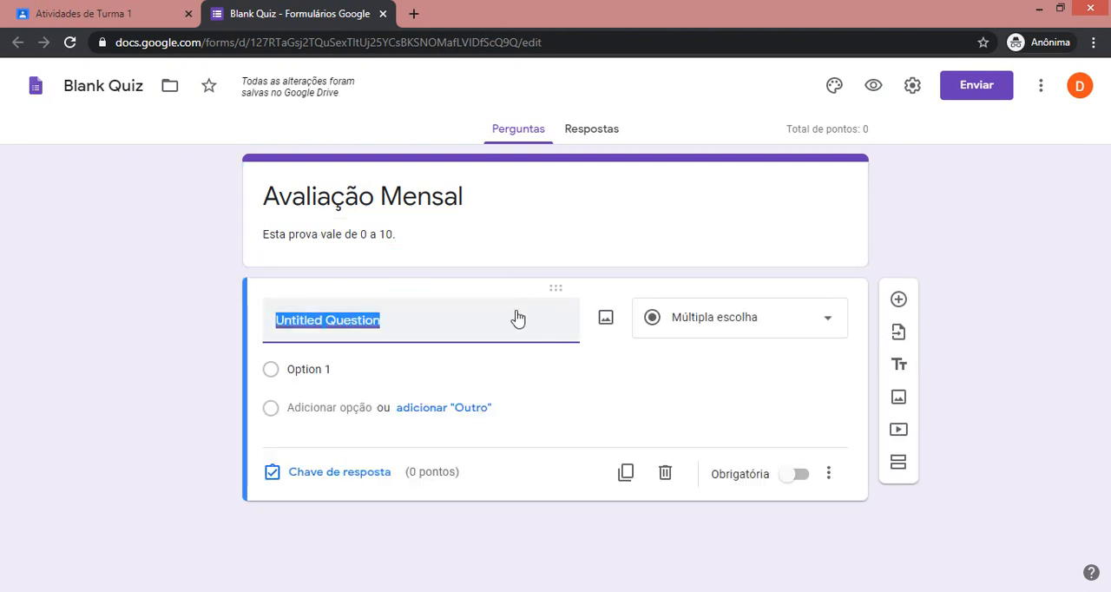
text(Nome)
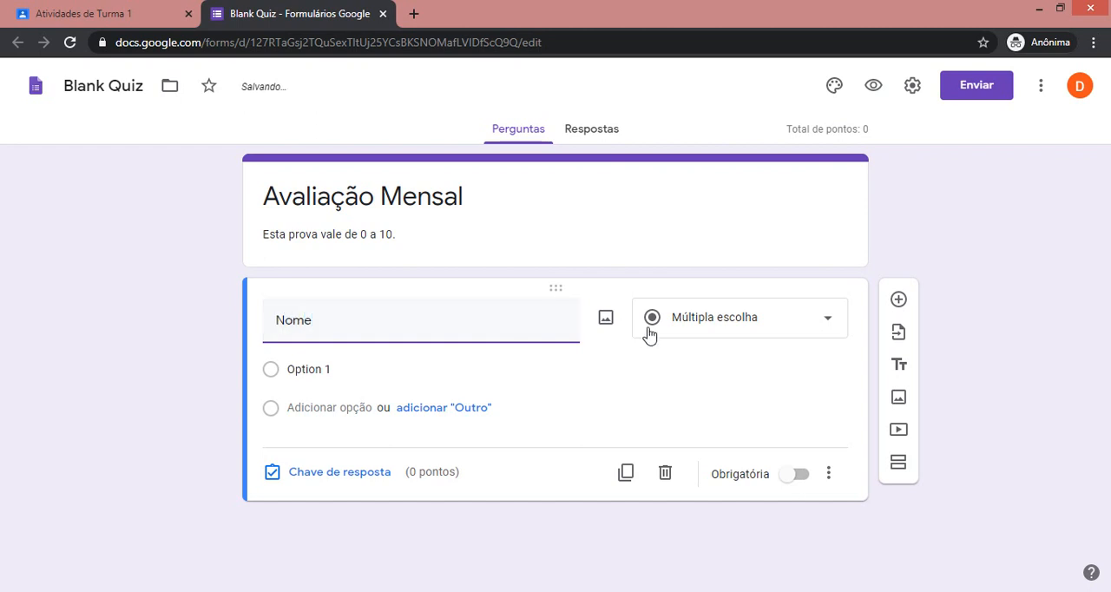
click(724, 325)
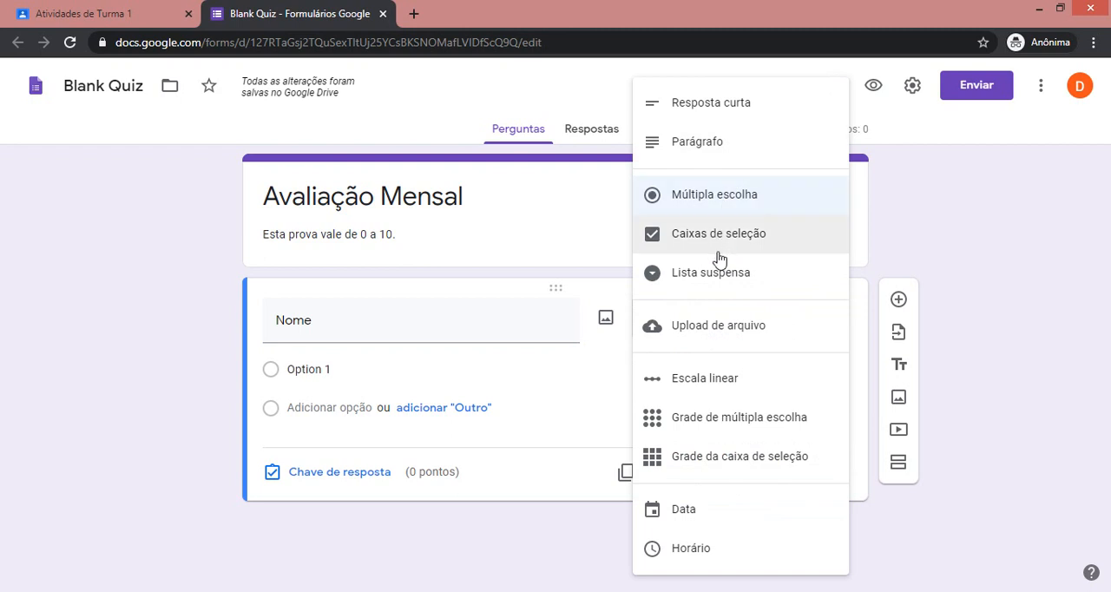
click(738, 106)
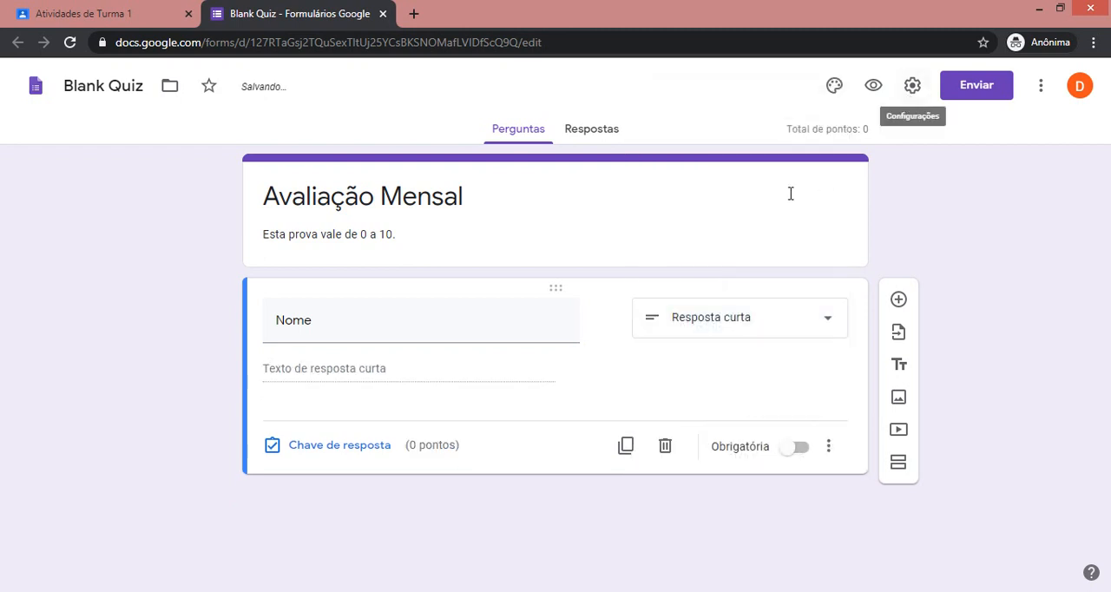
click(798, 449)
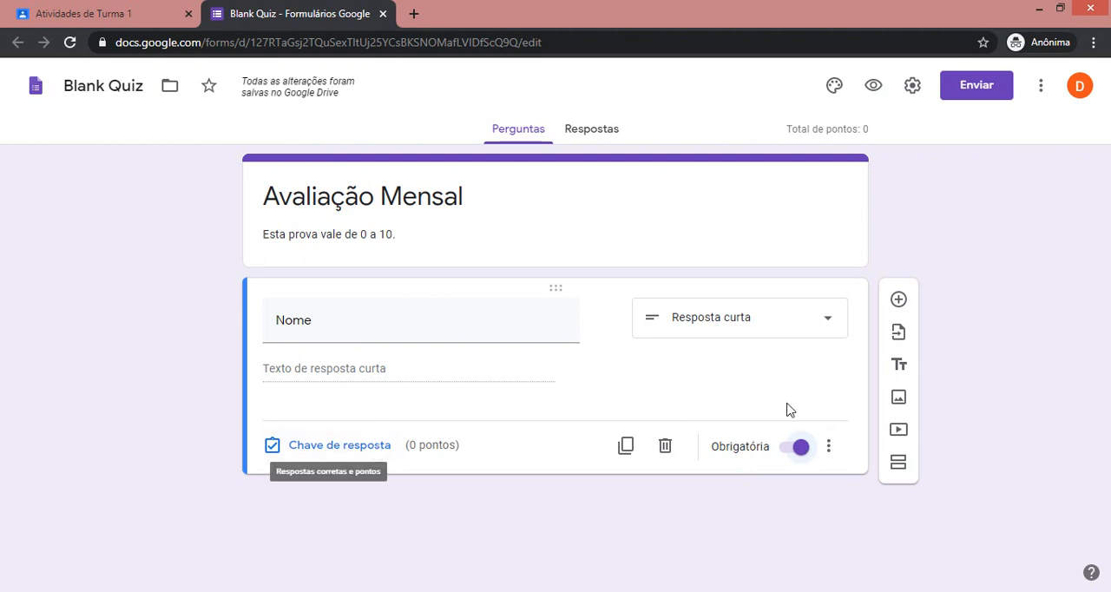
Add a new multiple-choice question after "Nome" with the text "Quem descobriu o Brasil?".
click(902, 300)
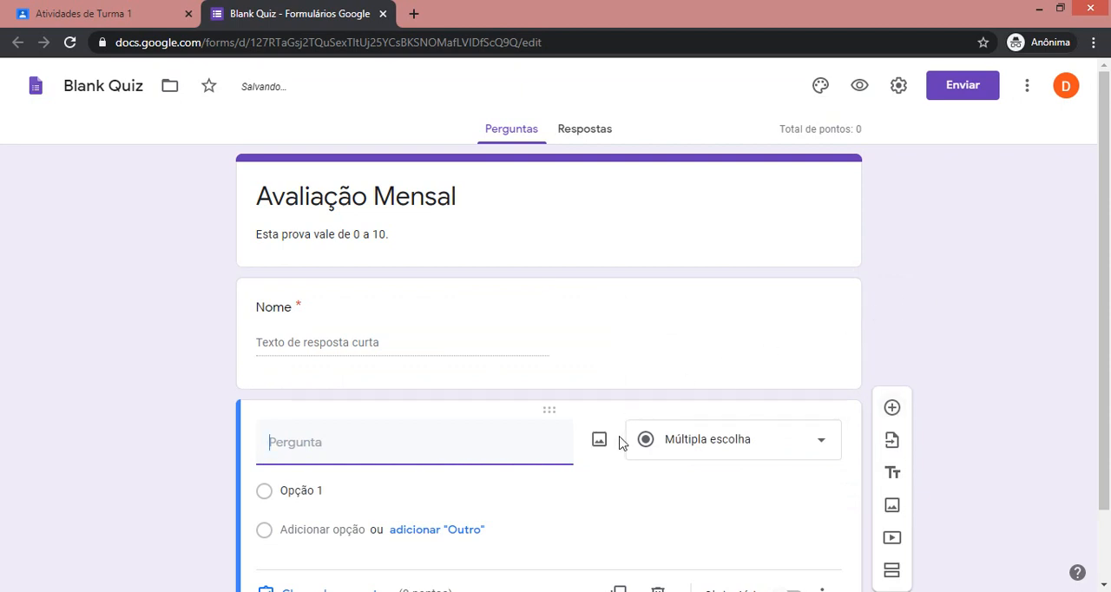
scroll(621, 444, down, 1)
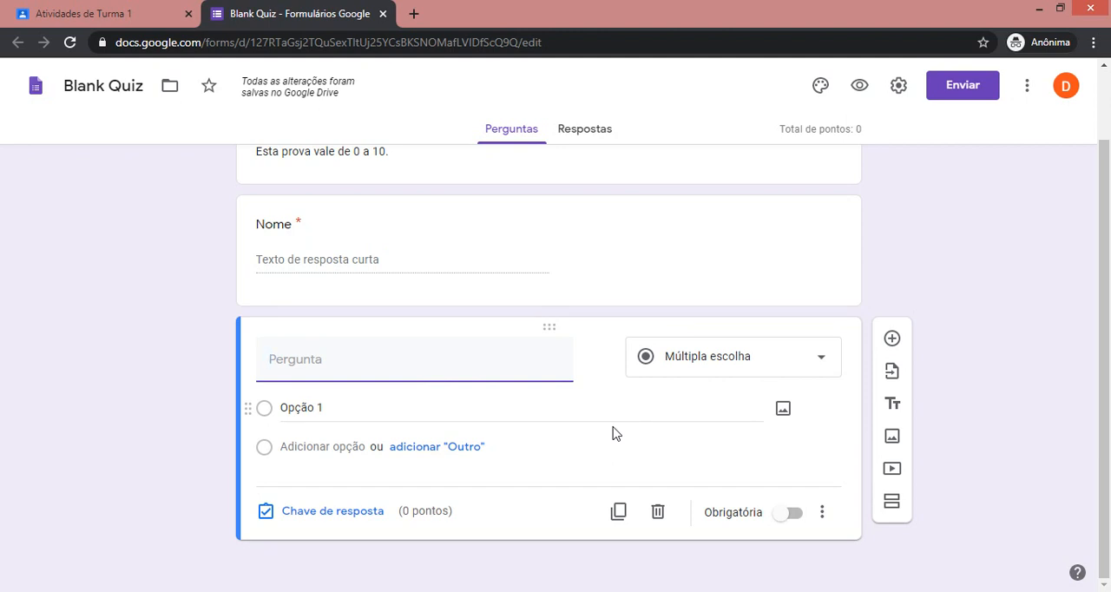
text(Quem descobriu o Ba)
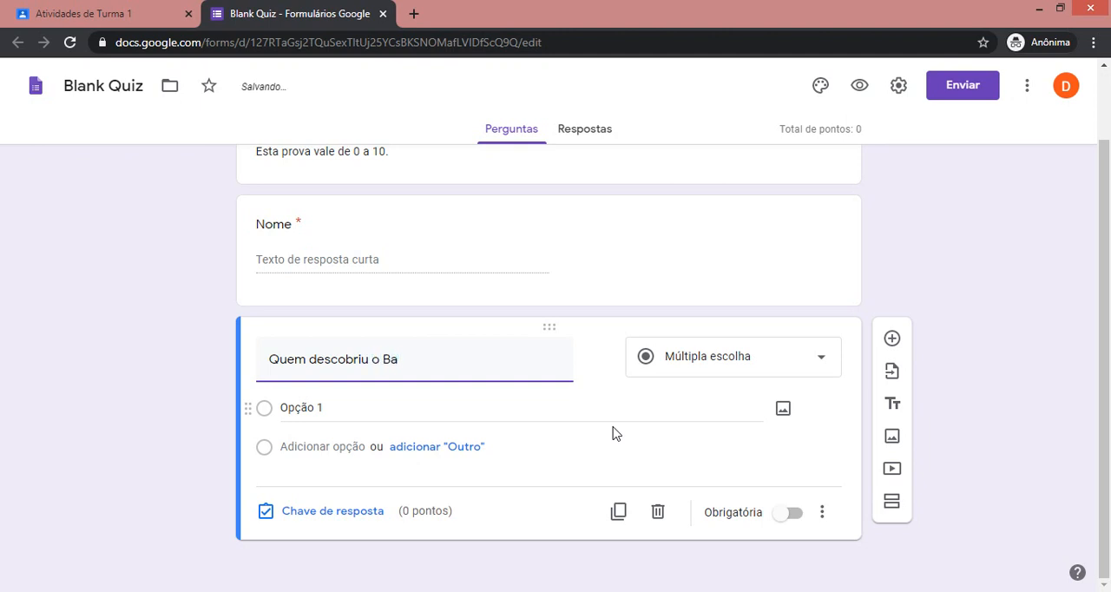
key(BackSpace)
text(rasil?)
Set the first answer option to "Cristovon Colombo" and add a second option beneath it.
click(432, 403)
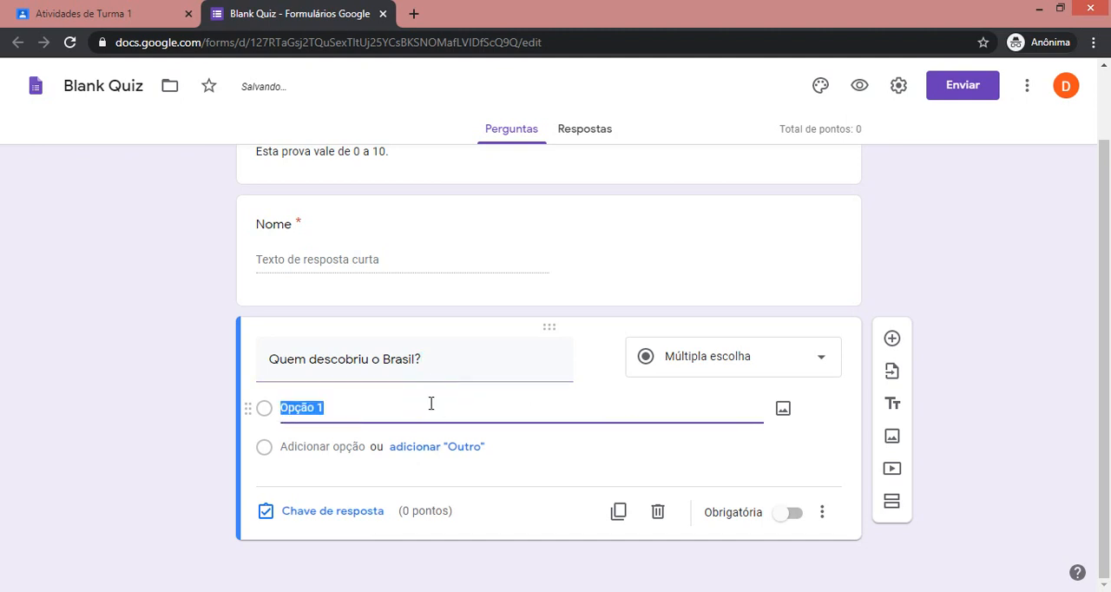
text(Cristovon Com)
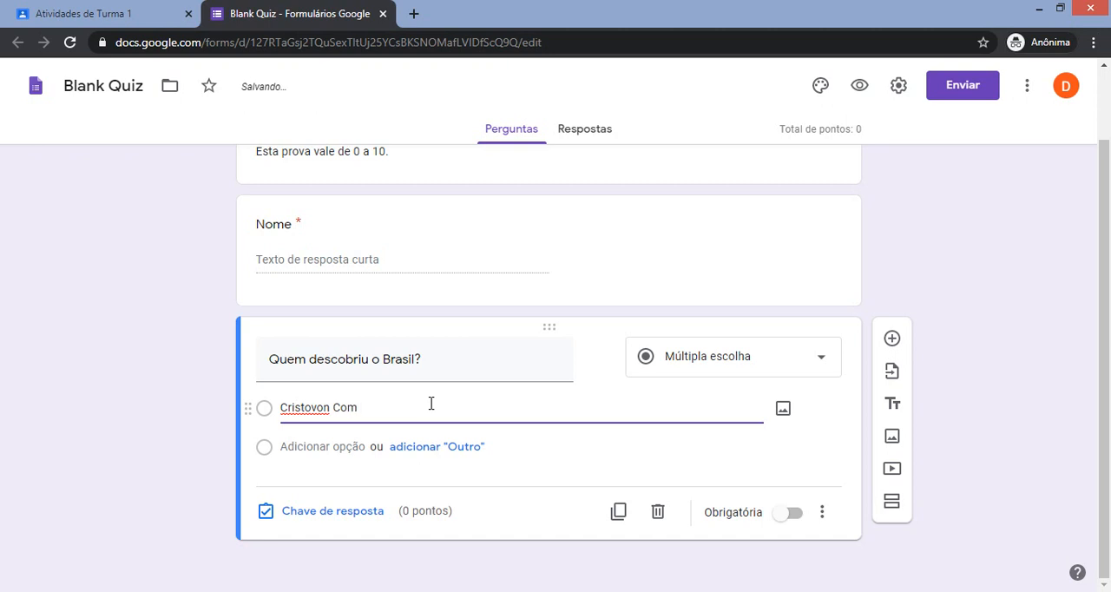
text(lombo)
click(328, 447)
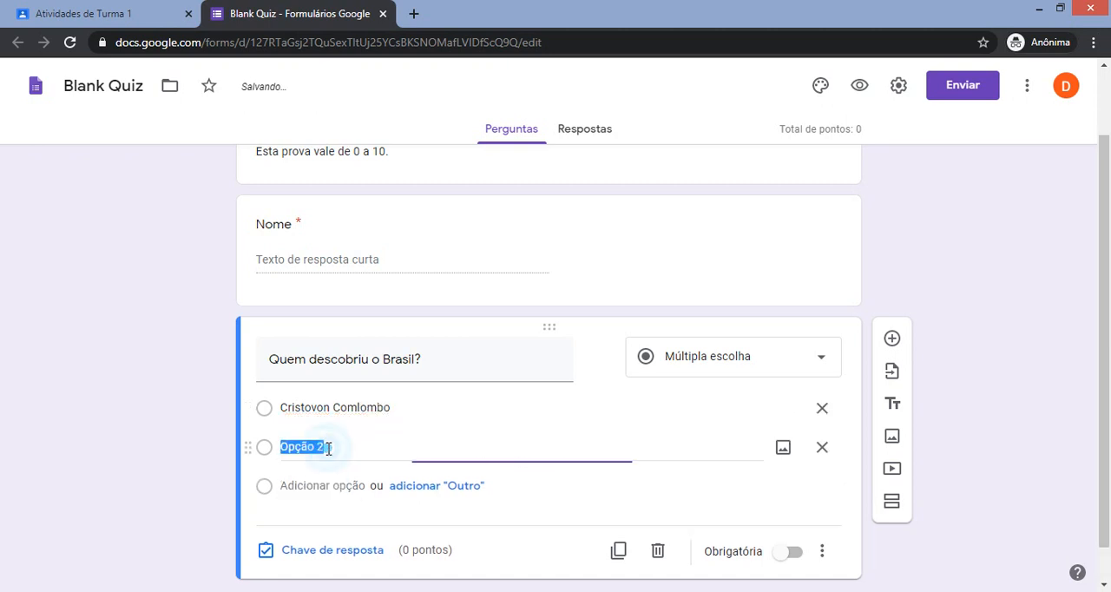
triple_click(355, 409)
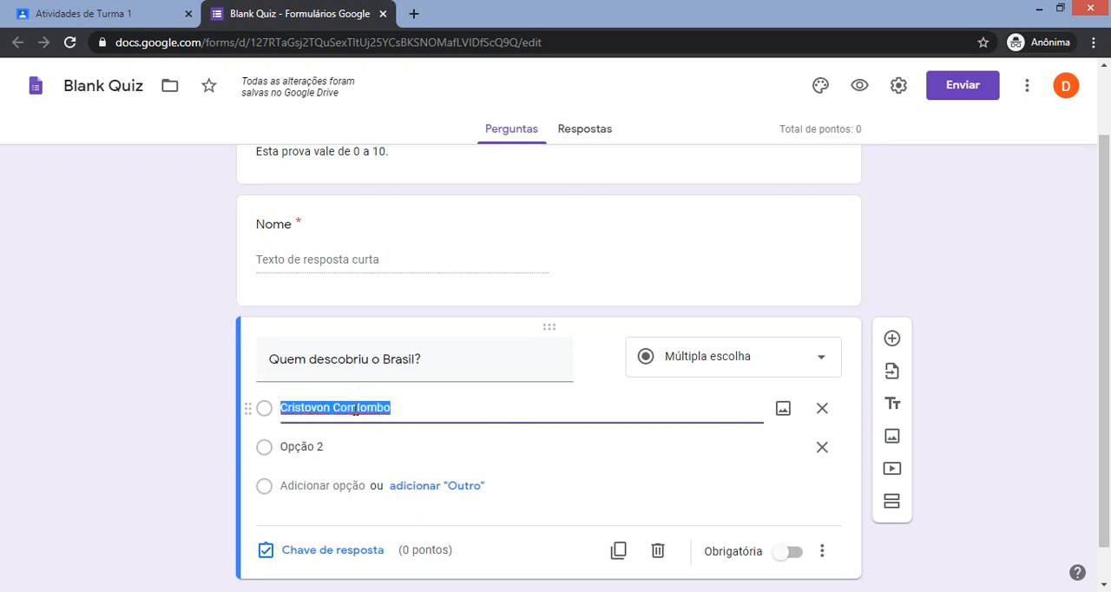
click(355, 408)
key(BackSpace)
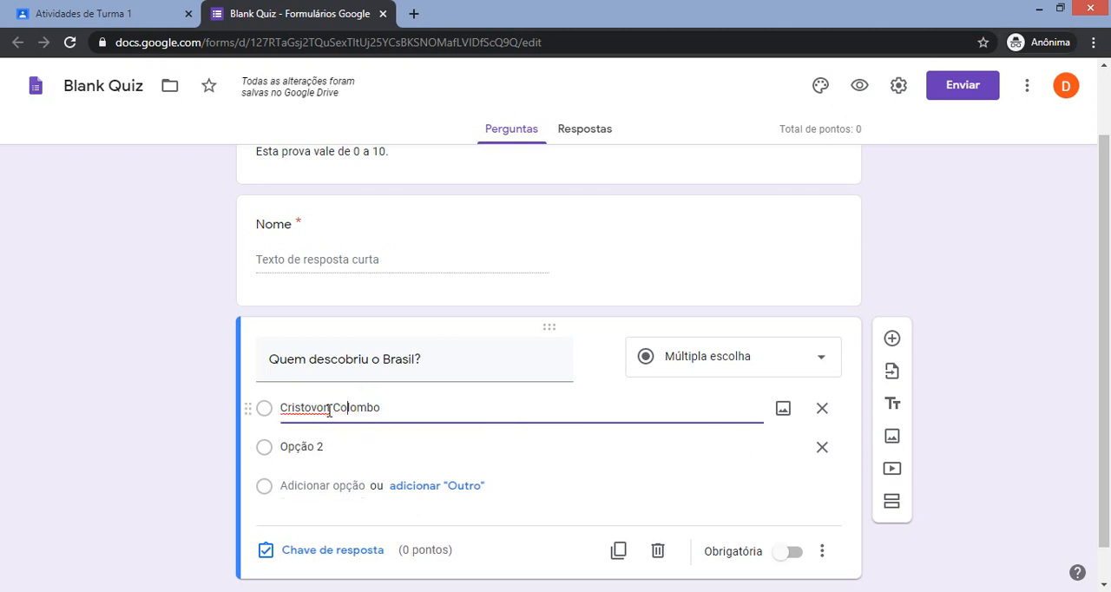
Fill in the second answer option as "Pedro alvares" and add a third option "Outra pessoa".
click(307, 441)
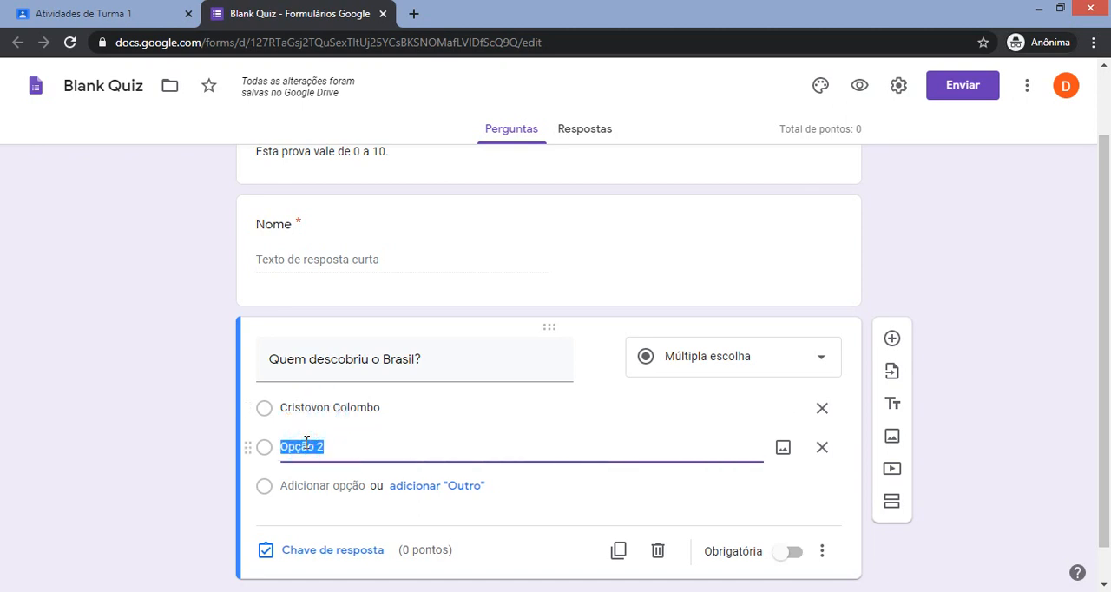
text(Pedro alvares)
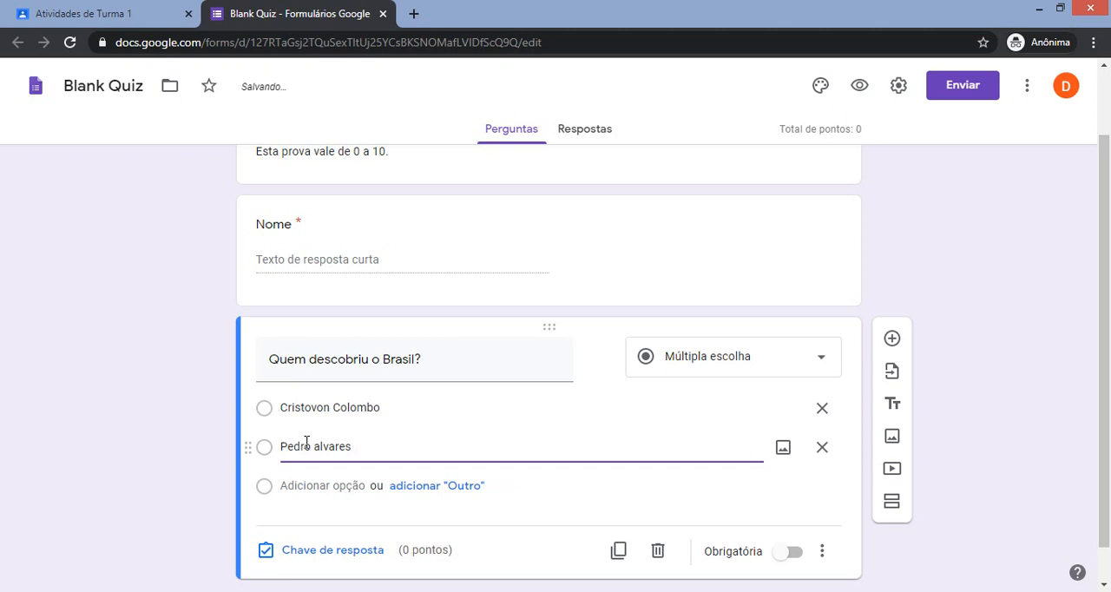
click(333, 483)
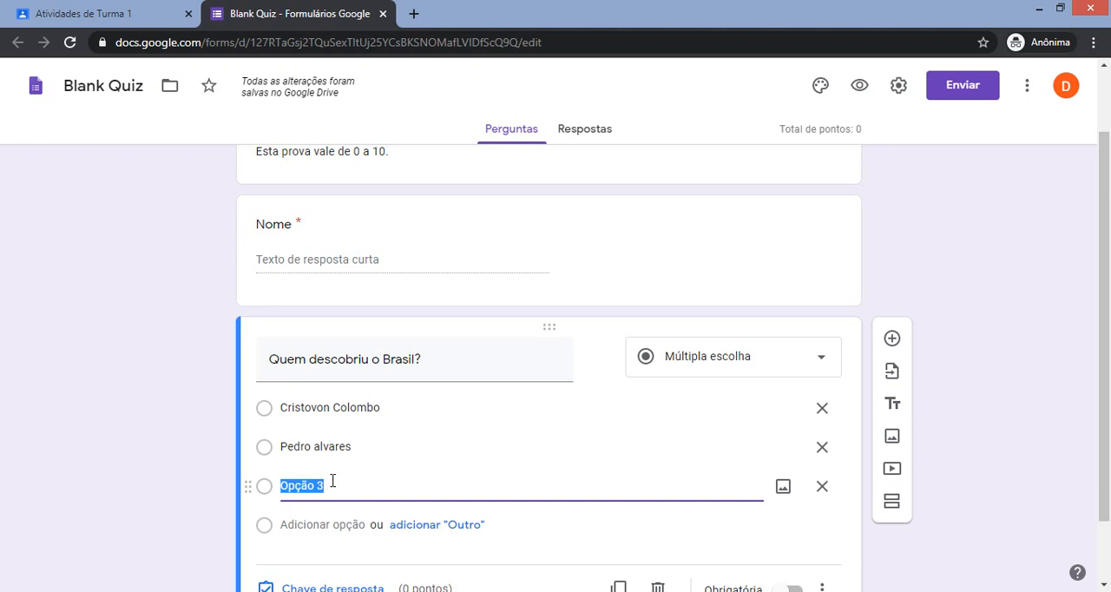
text(Outra pessoa)
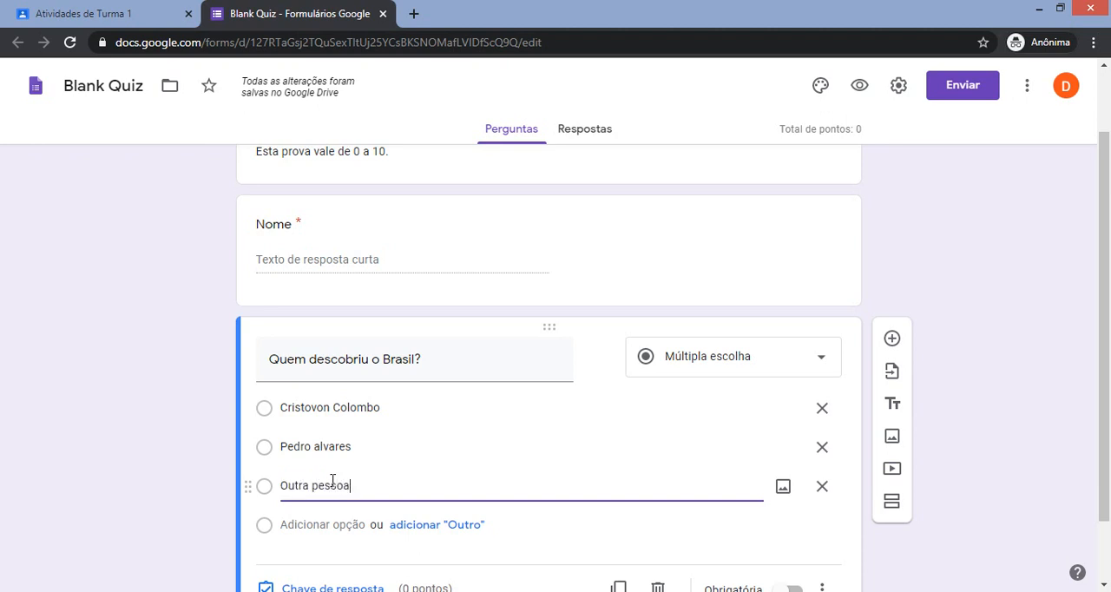
click(227, 496)
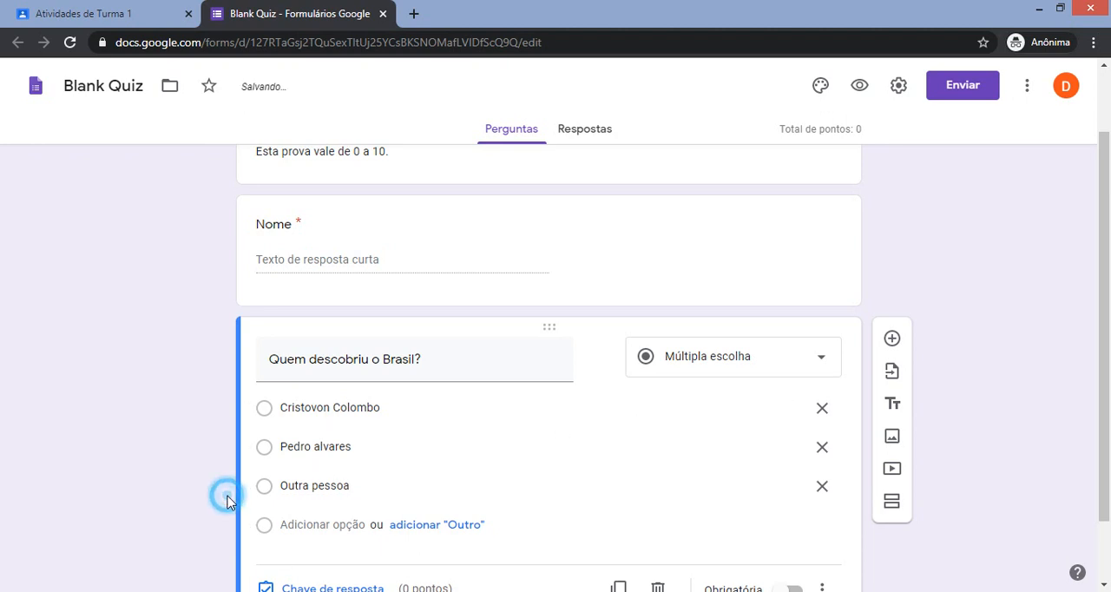
Search Google images for "brasil" and insert the waving Brazilian flag picture into the question "Quem descobriu o Brasil?".
scroll(606, 438, down, 1)
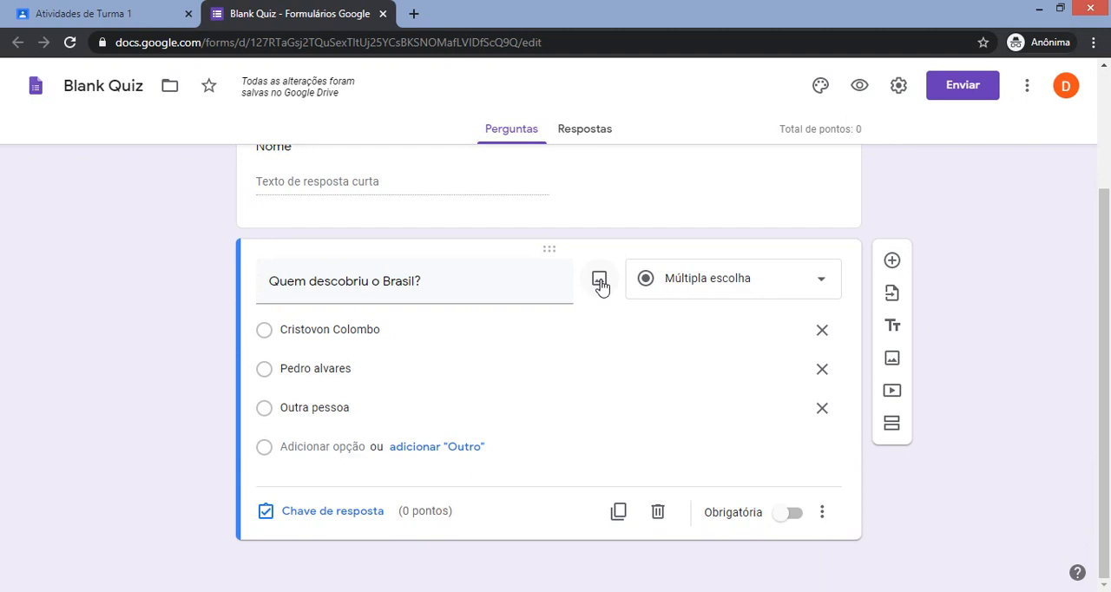
click(600, 280)
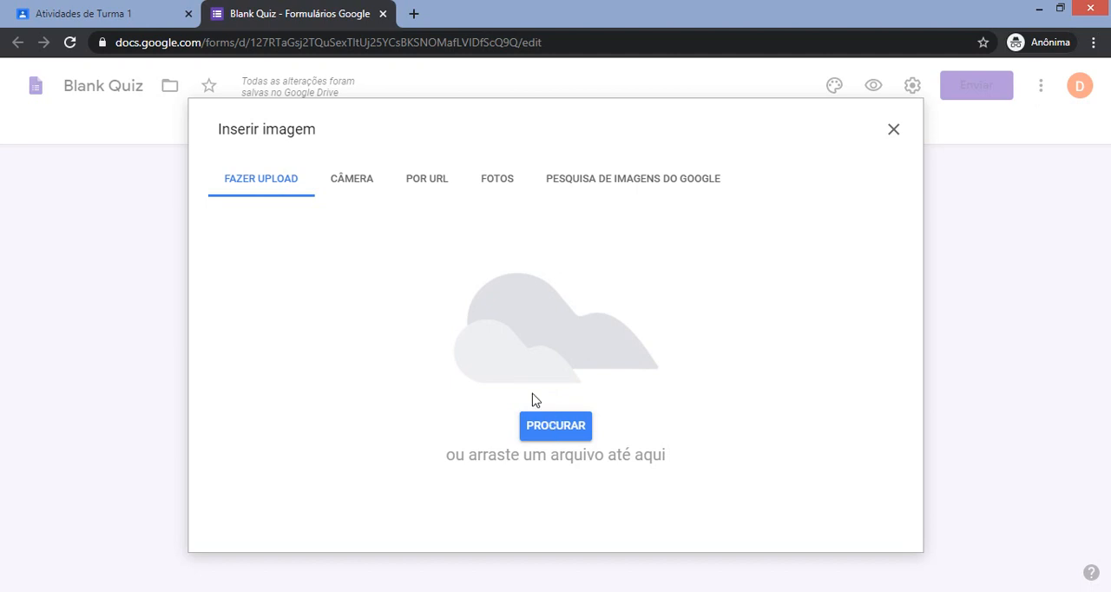
click(419, 182)
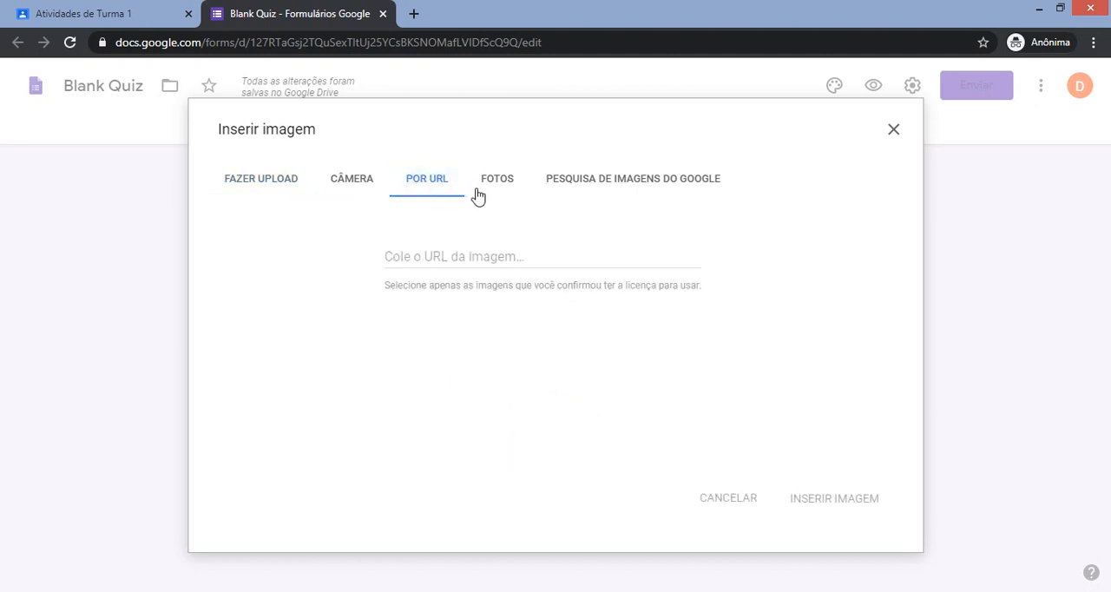
click(602, 188)
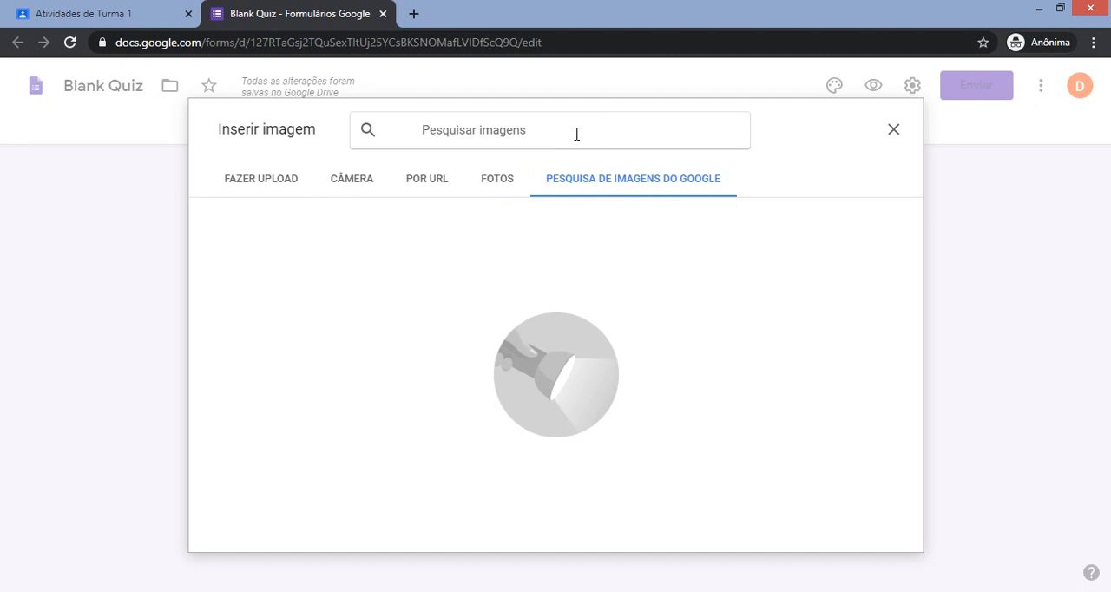
text(brasil)
key(Return)
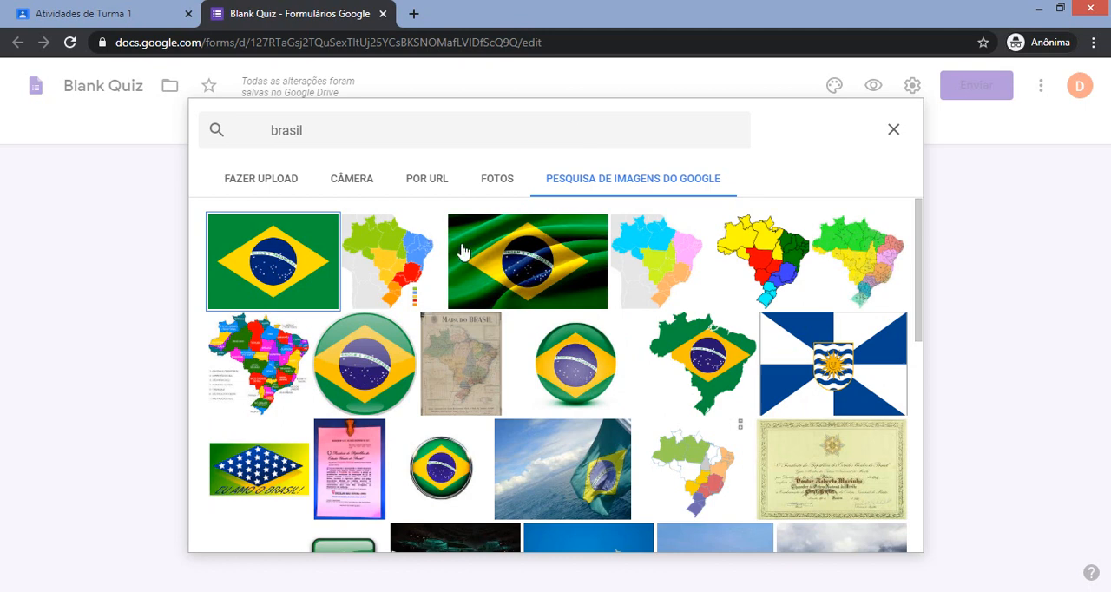
click(507, 254)
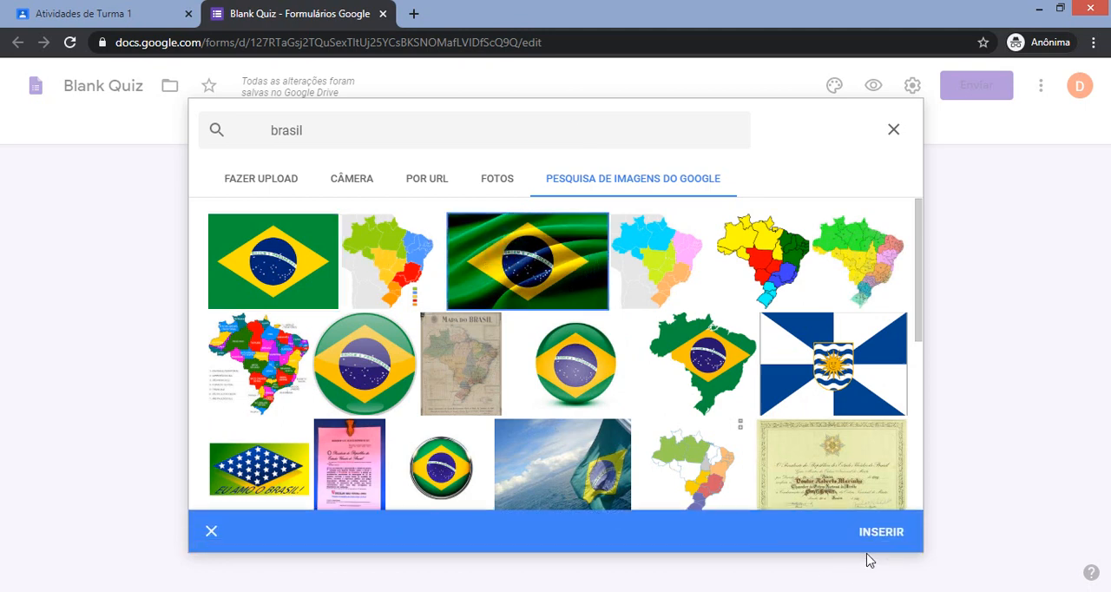
click(879, 542)
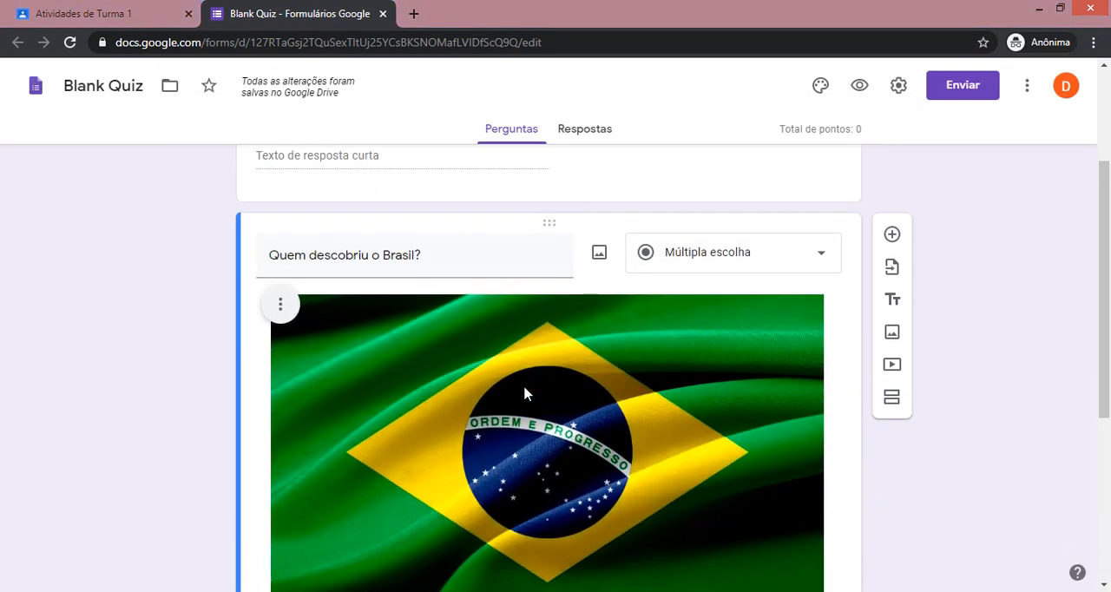
Search Google images for "cristovo colombo" and insert the painted portrait in a dark hat into the option "Cristovon Colombo".
scroll(524, 393, down, 3)
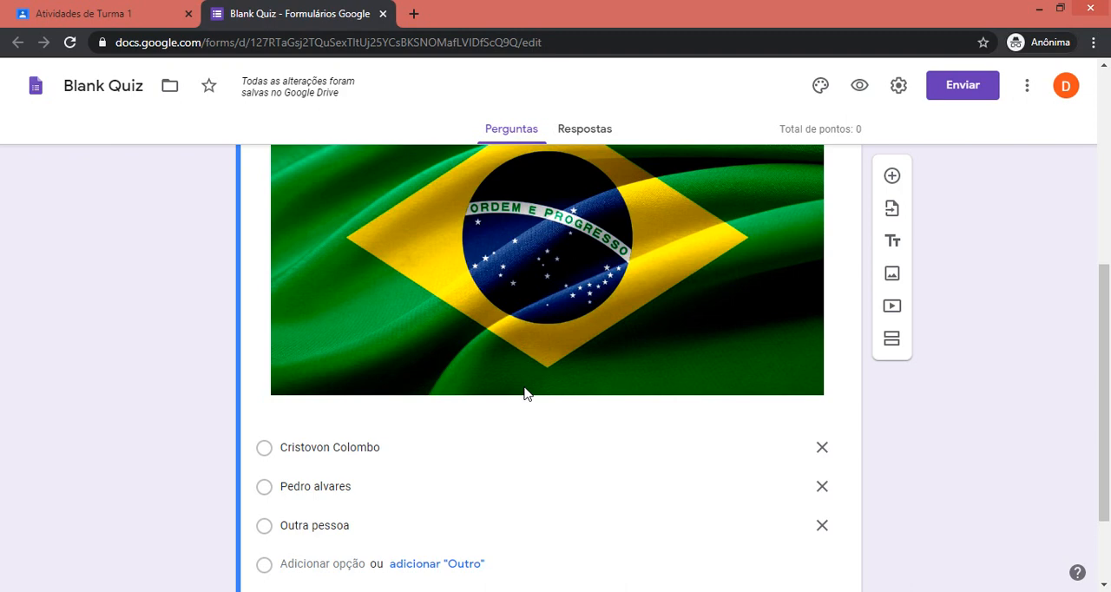
scroll(541, 315, down, 1)
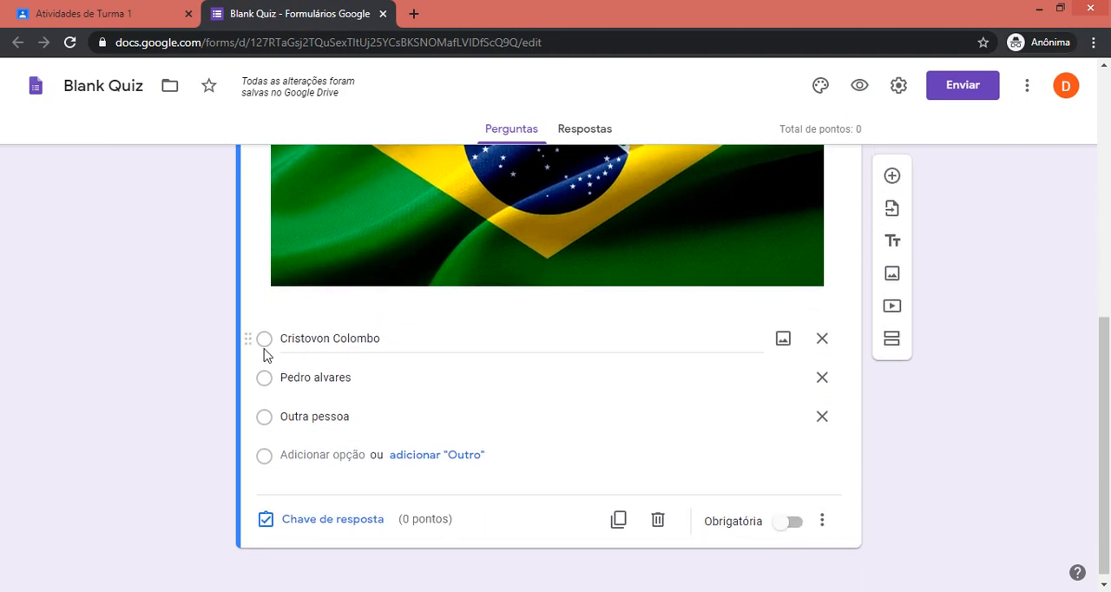
click(780, 341)
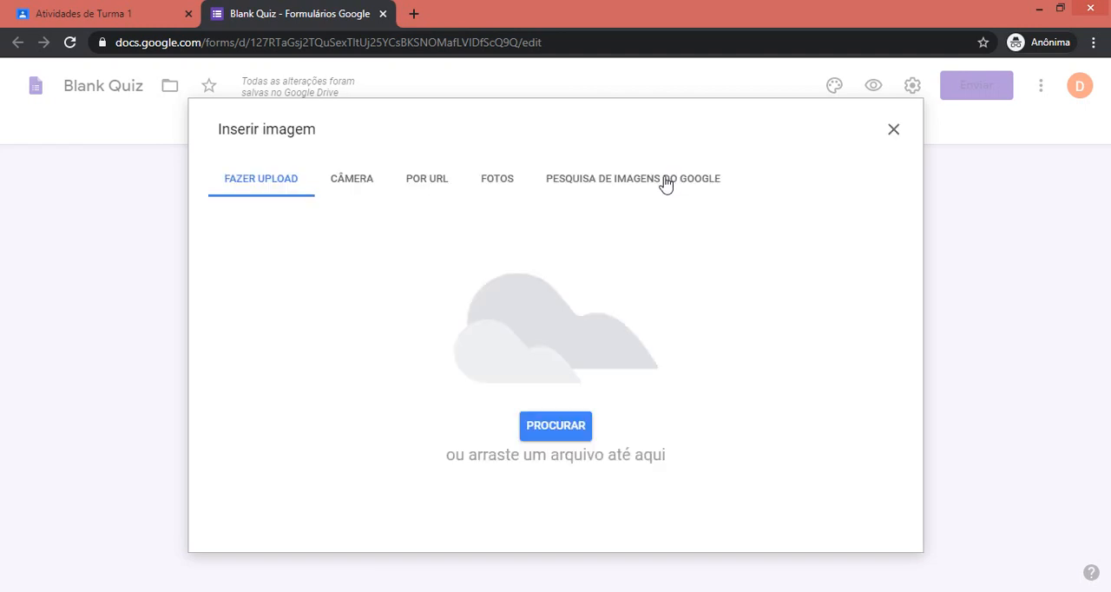
click(666, 182)
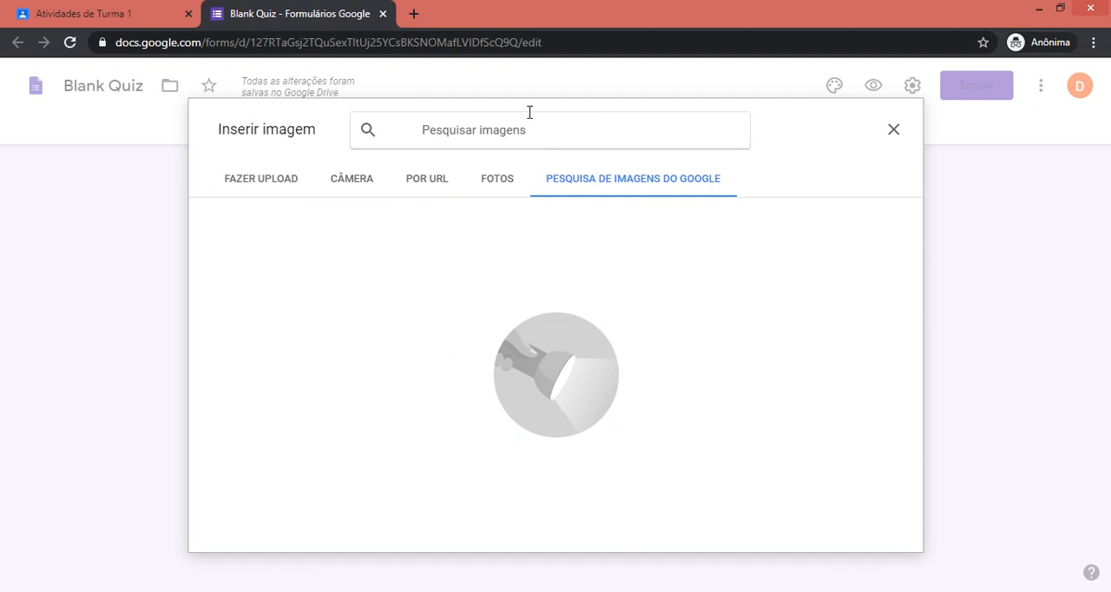
text(Cr)
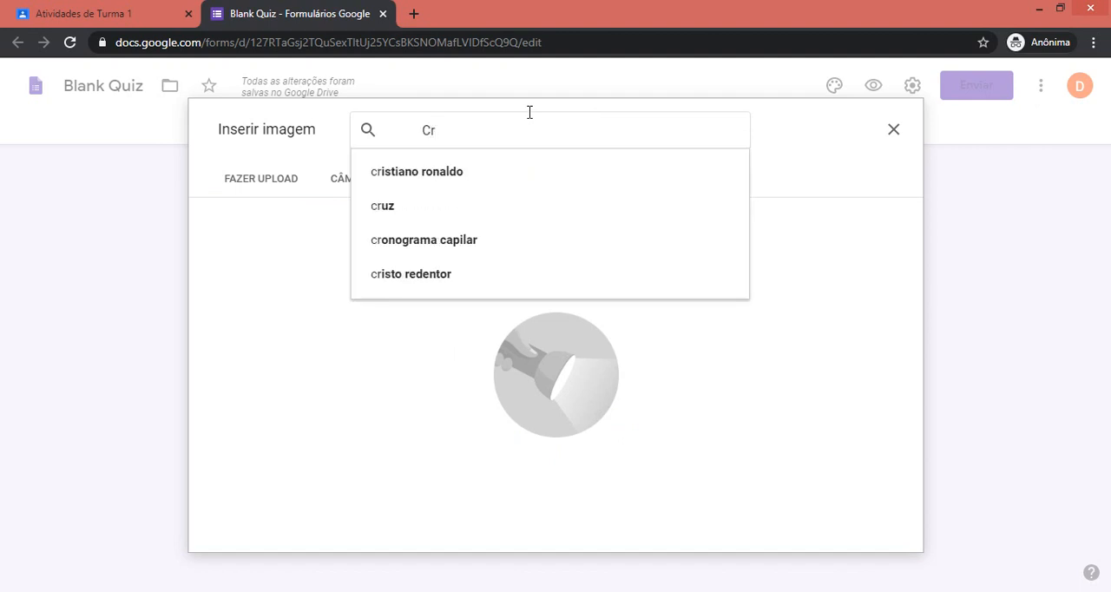
text(istovo)
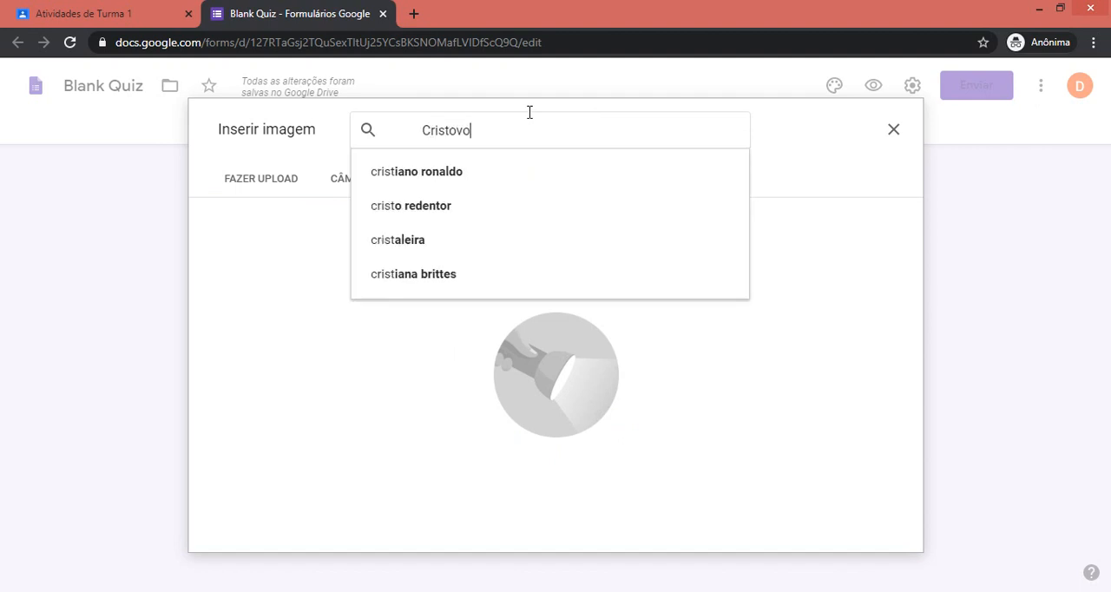
key(Down)
key(Return)
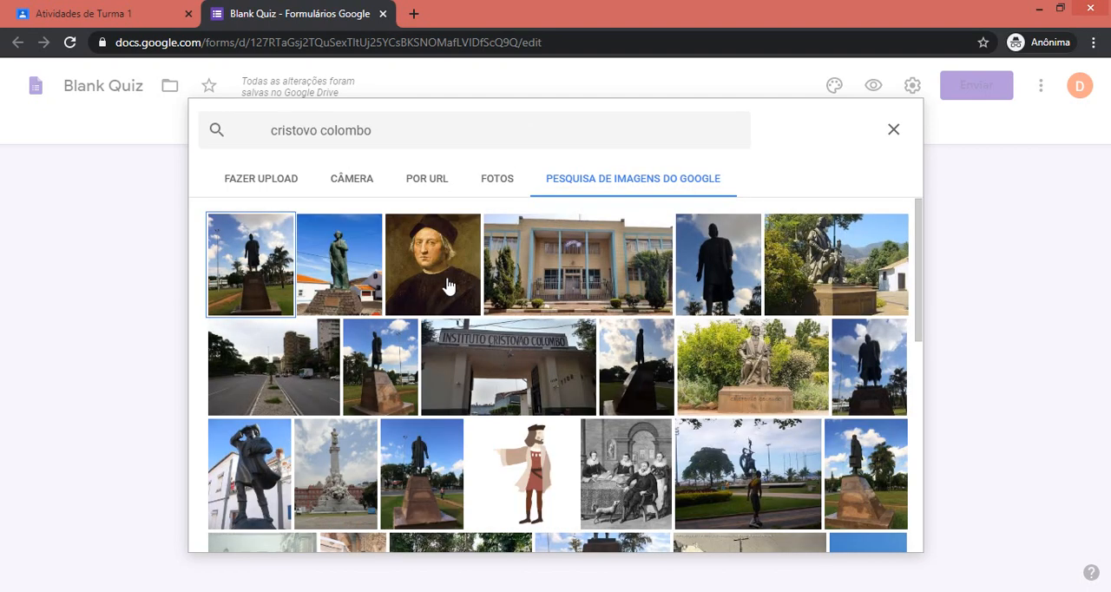
click(448, 286)
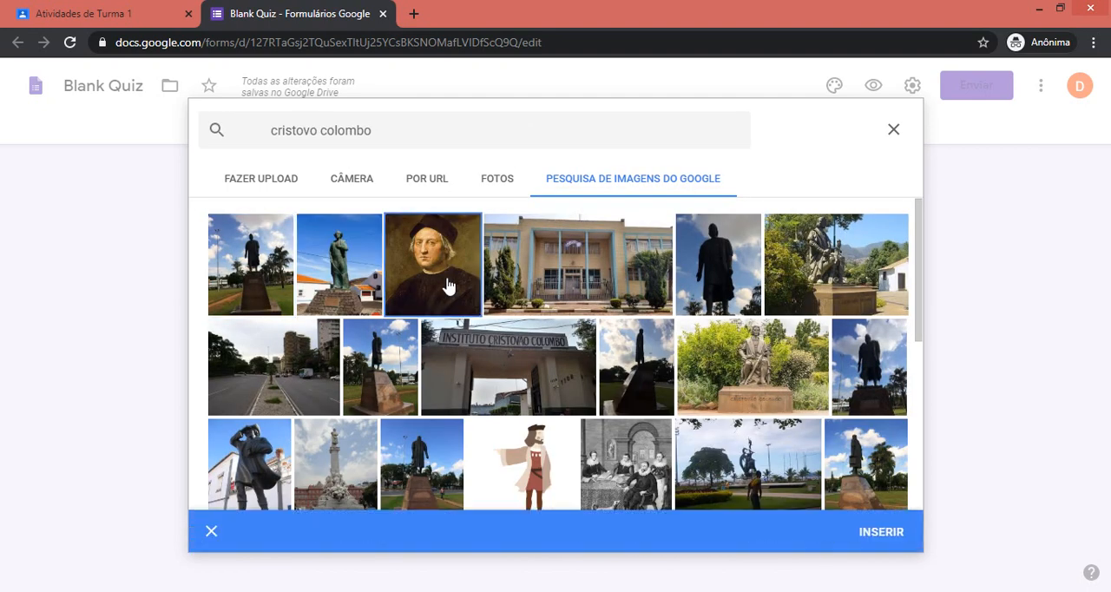
click(900, 550)
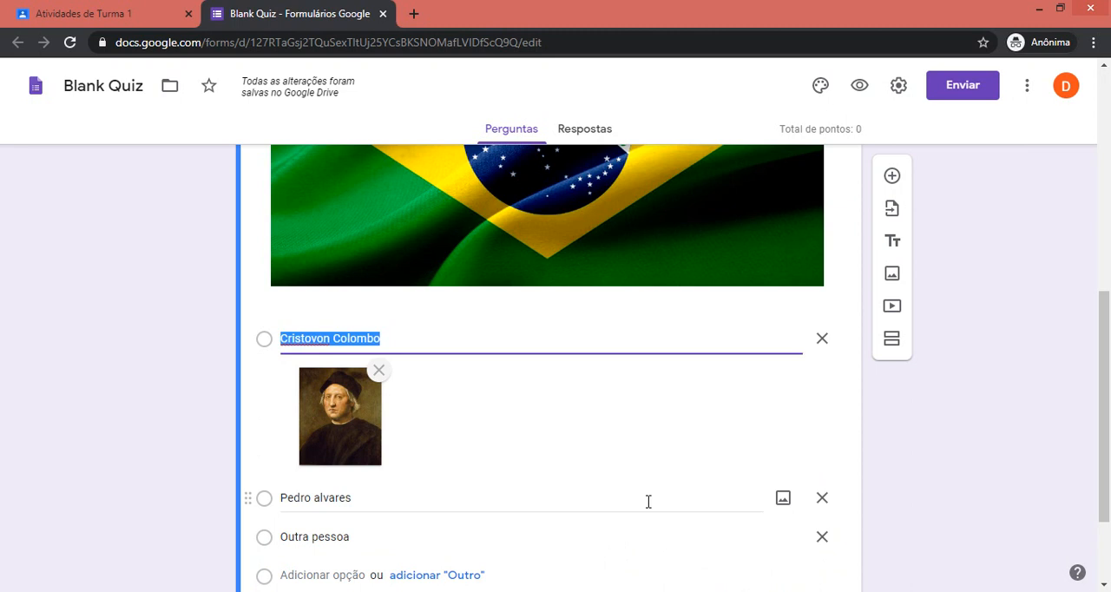
Search Google images for "pedro alves cabral" and insert the oval portrait of the bearded man into the option "Pedro alvares".
click(786, 502)
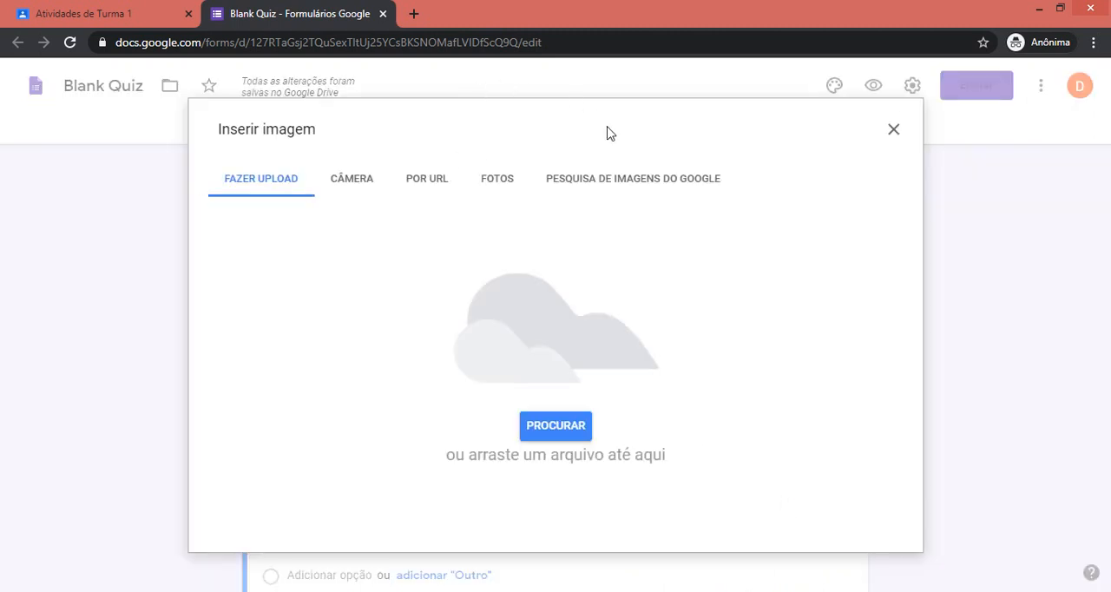
click(603, 183)
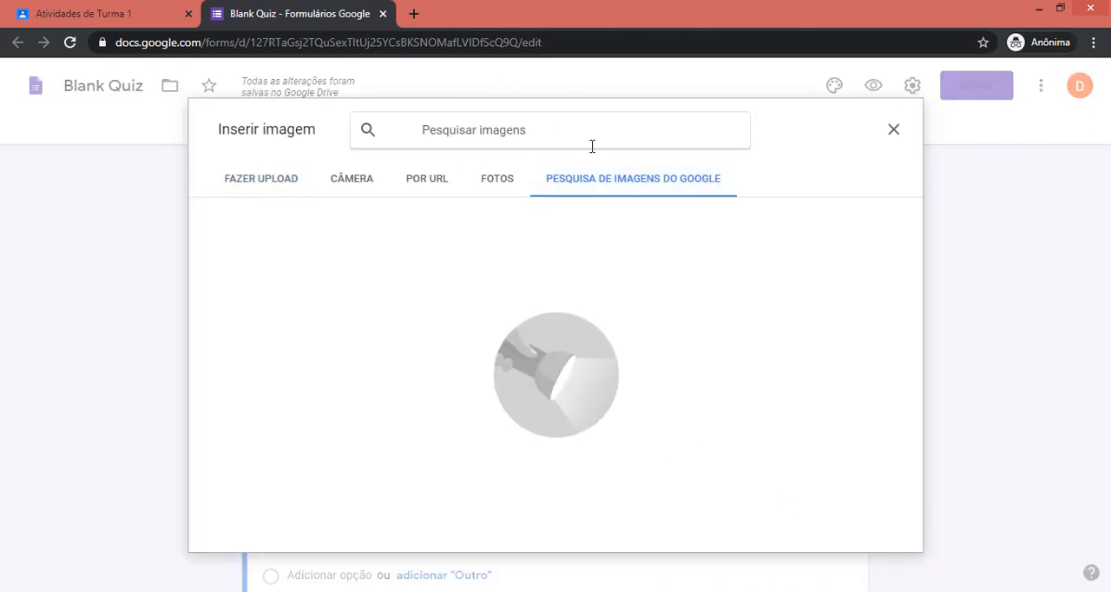
text(pedro)
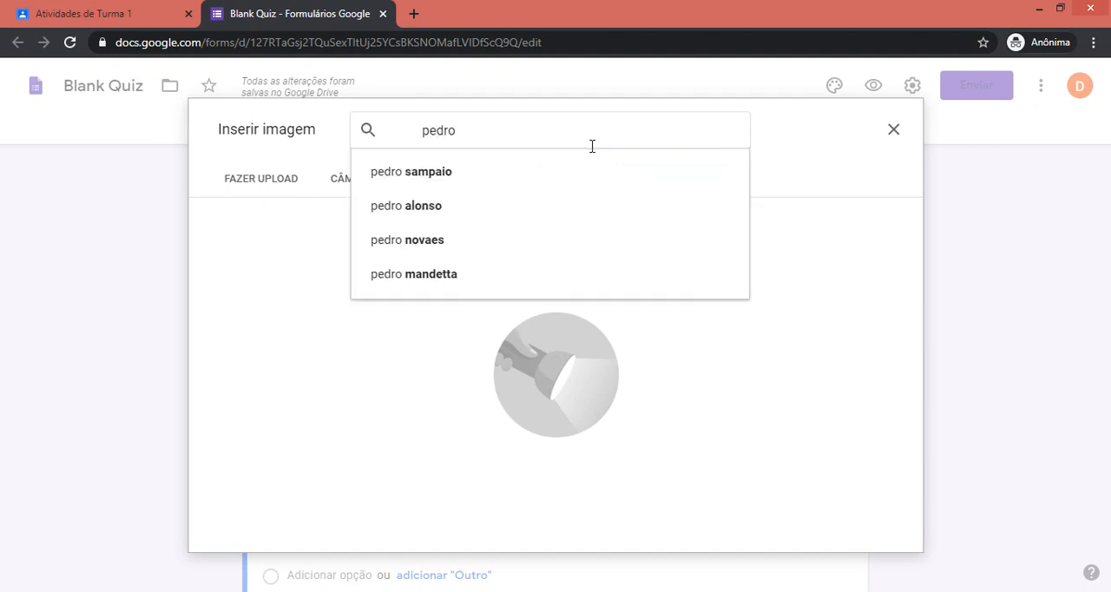
text( alve)
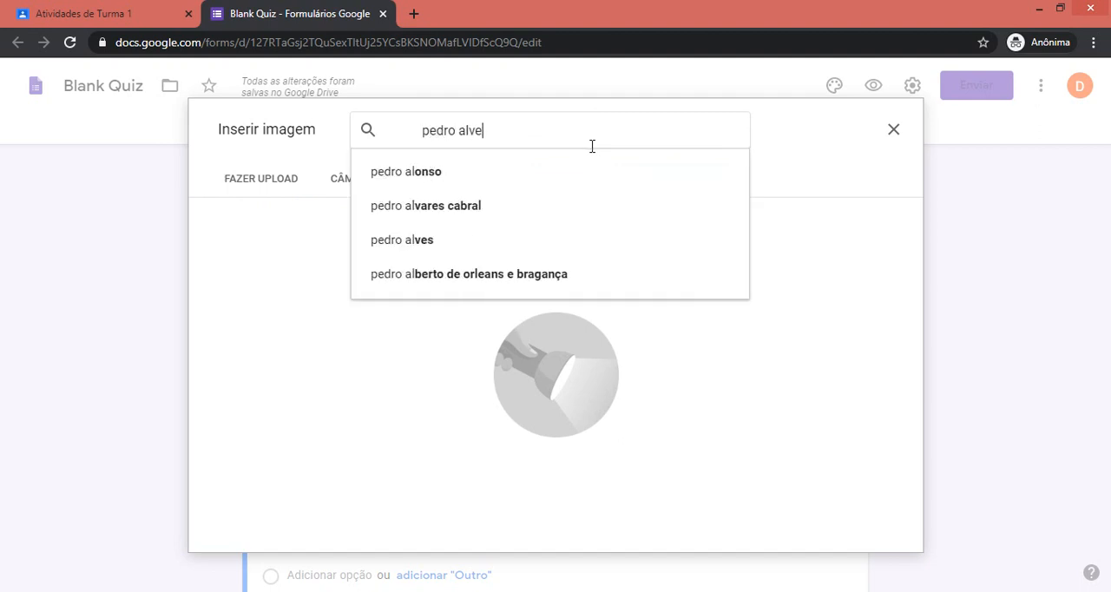
text(s)
click(461, 206)
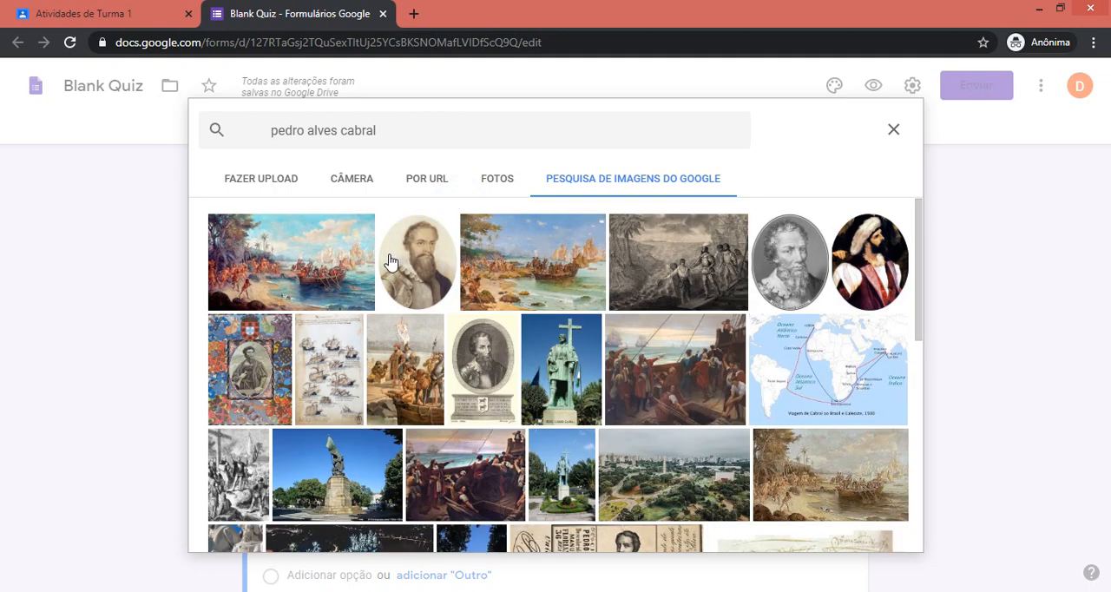
click(389, 262)
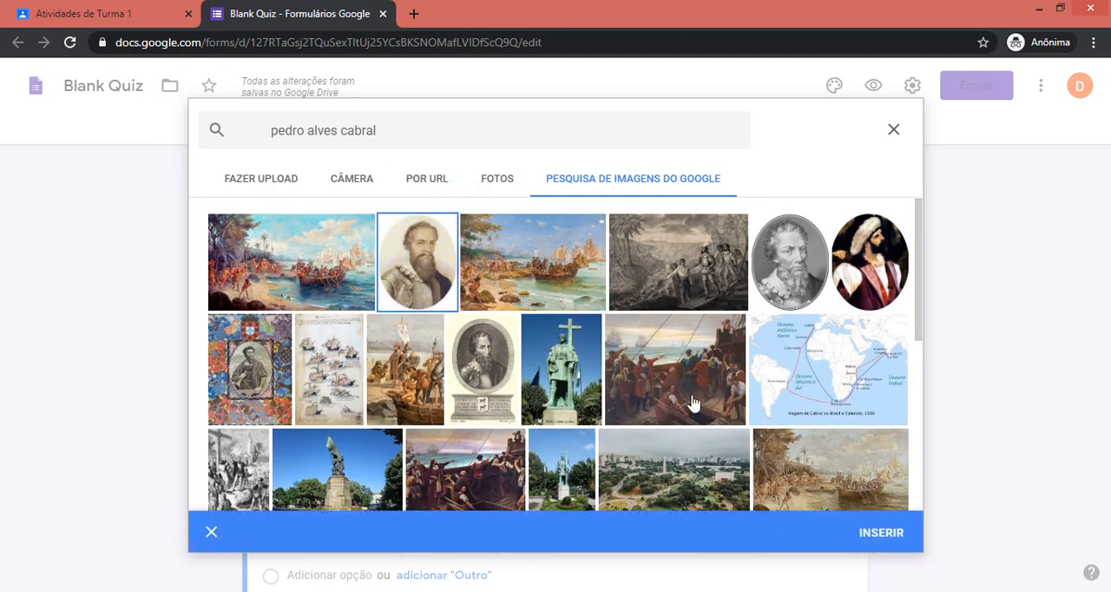
click(882, 533)
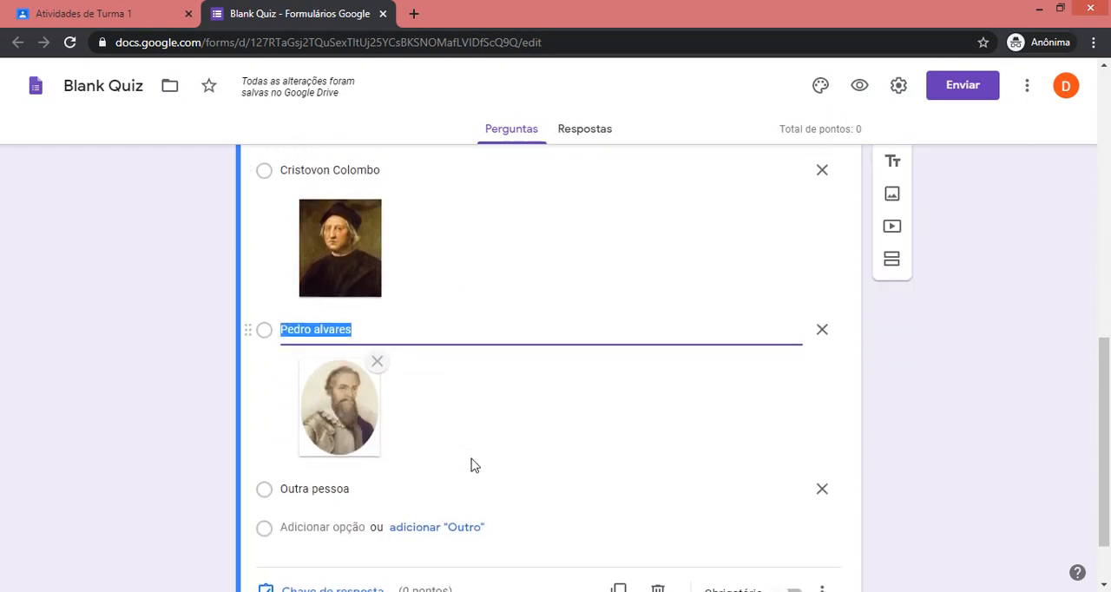
In the answer key of "Quem descobriu o Brasil?", mark "Pedro alvares" as correct and set the question's value to 2 points.
click(350, 516)
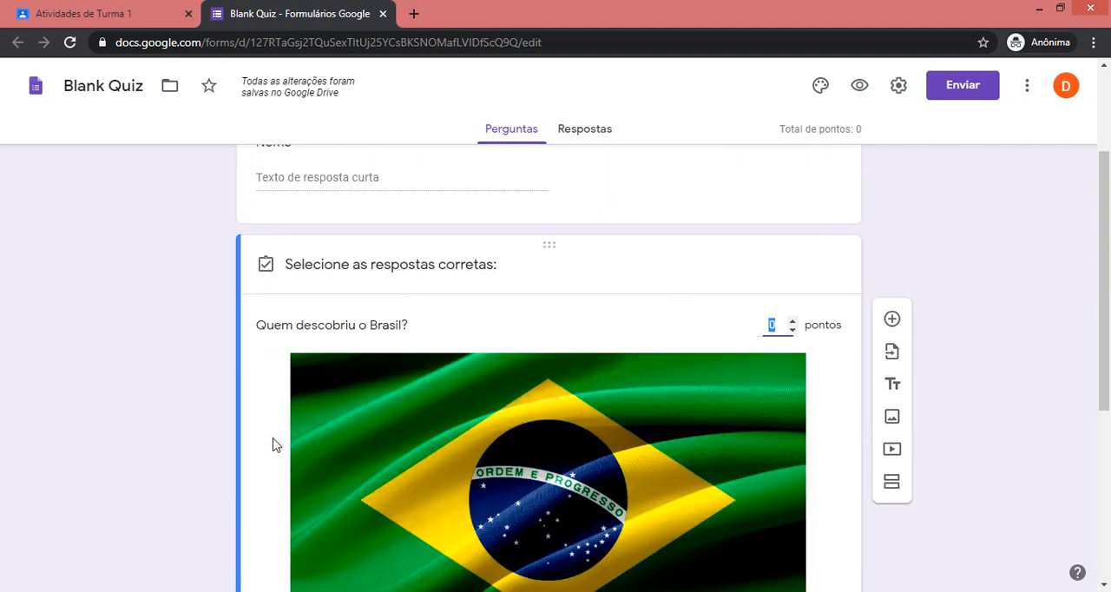
scroll(303, 461, down, 7)
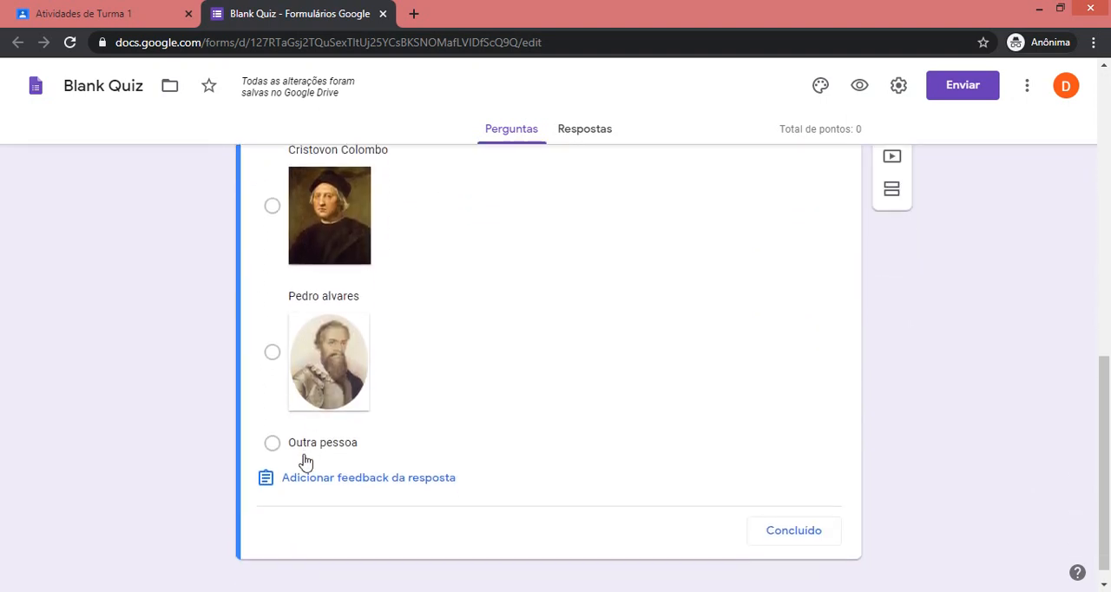
click(272, 352)
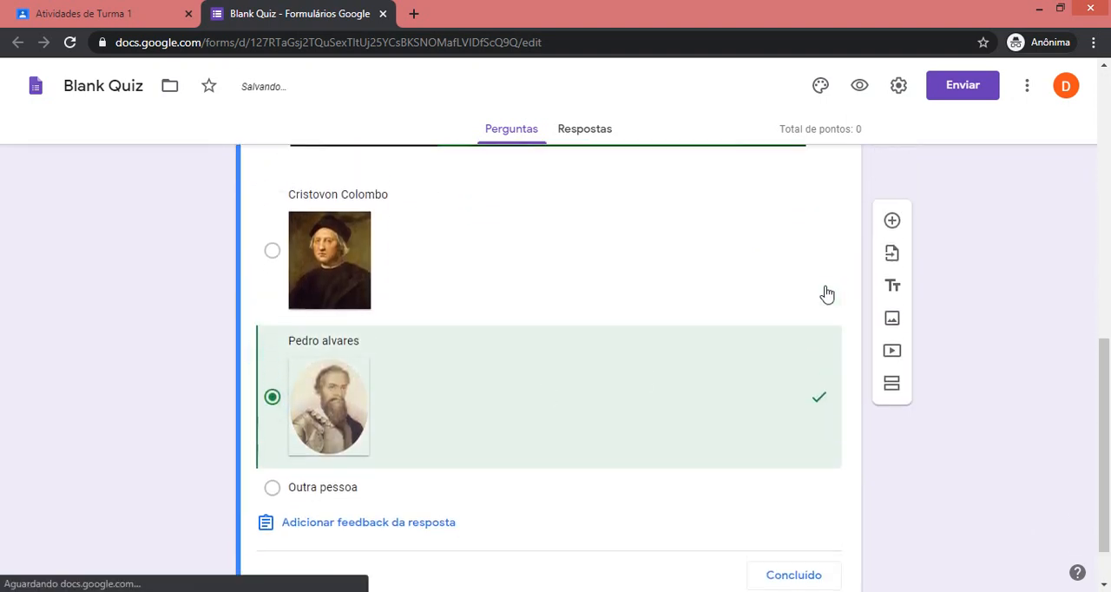
scroll(826, 294, up, 6)
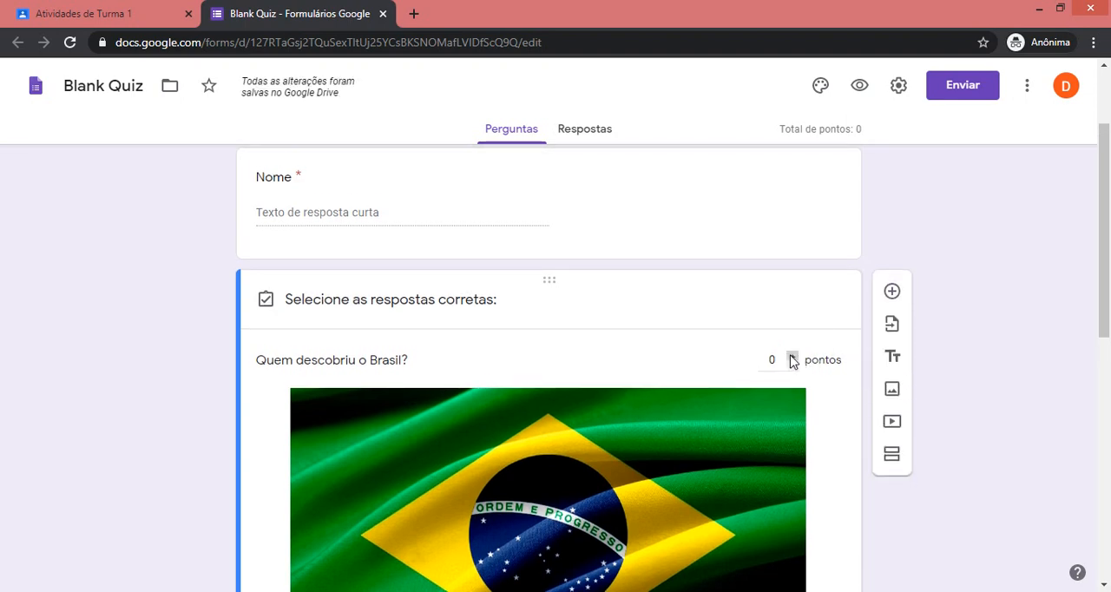
click(792, 360)
click(792, 360)
scroll(668, 390, down, 6)
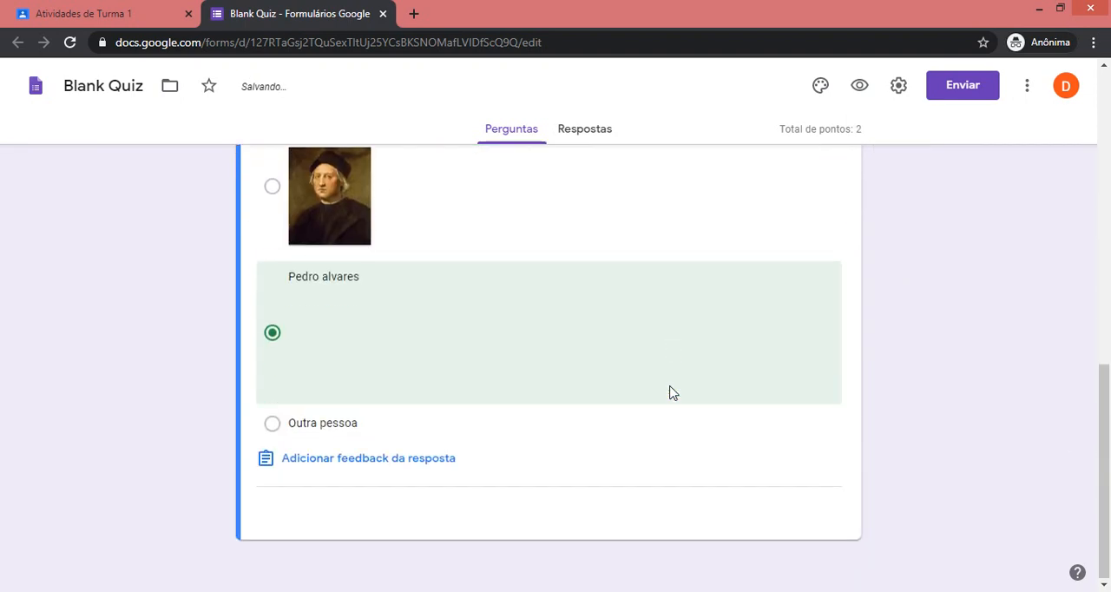
click(793, 507)
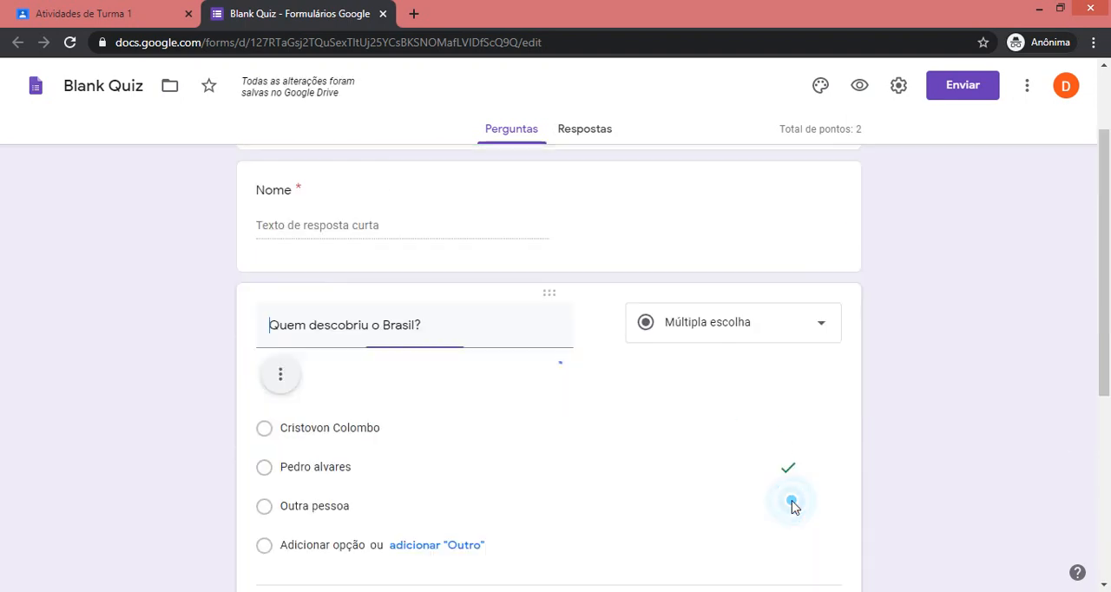
Make the question "Quem descobriu o Brasil?" required and check the completed question with its images.
scroll(540, 474, down, 7)
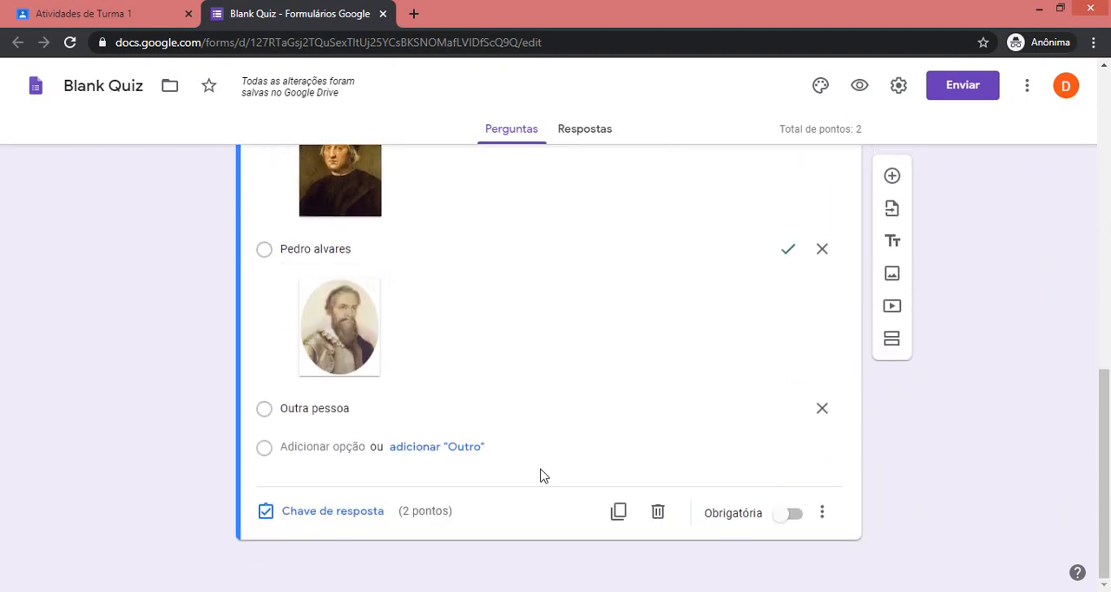
click(786, 514)
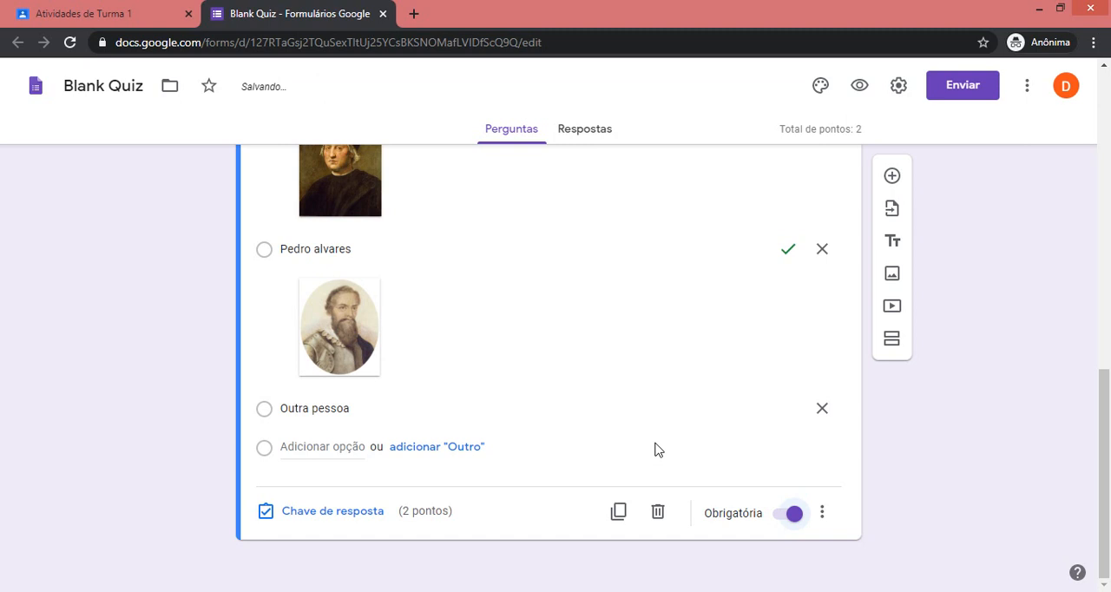
scroll(655, 450, up, 8)
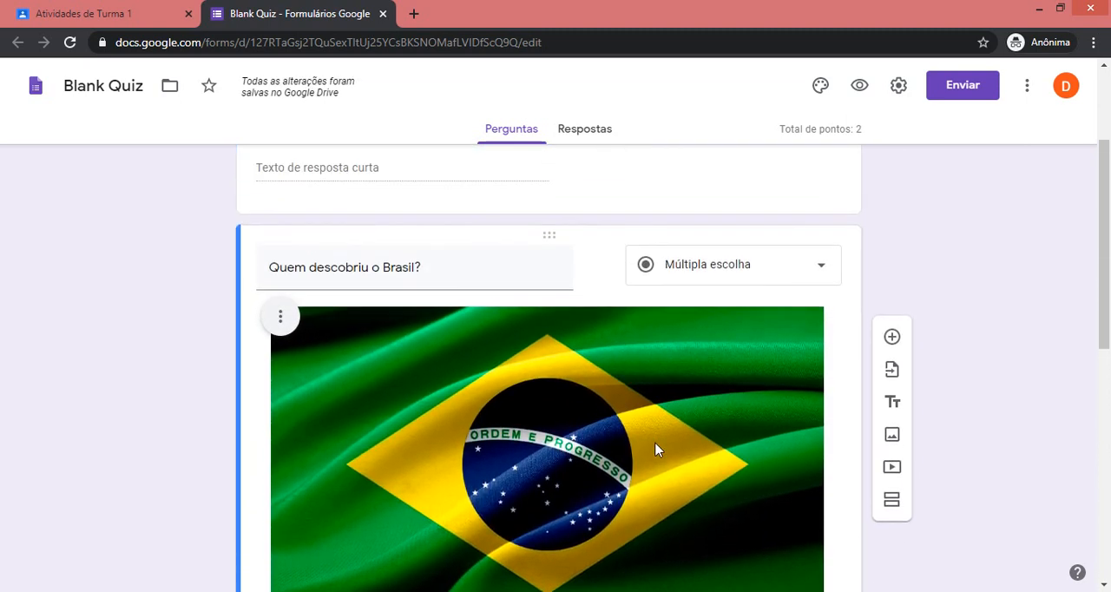
scroll(656, 450, down, 8)
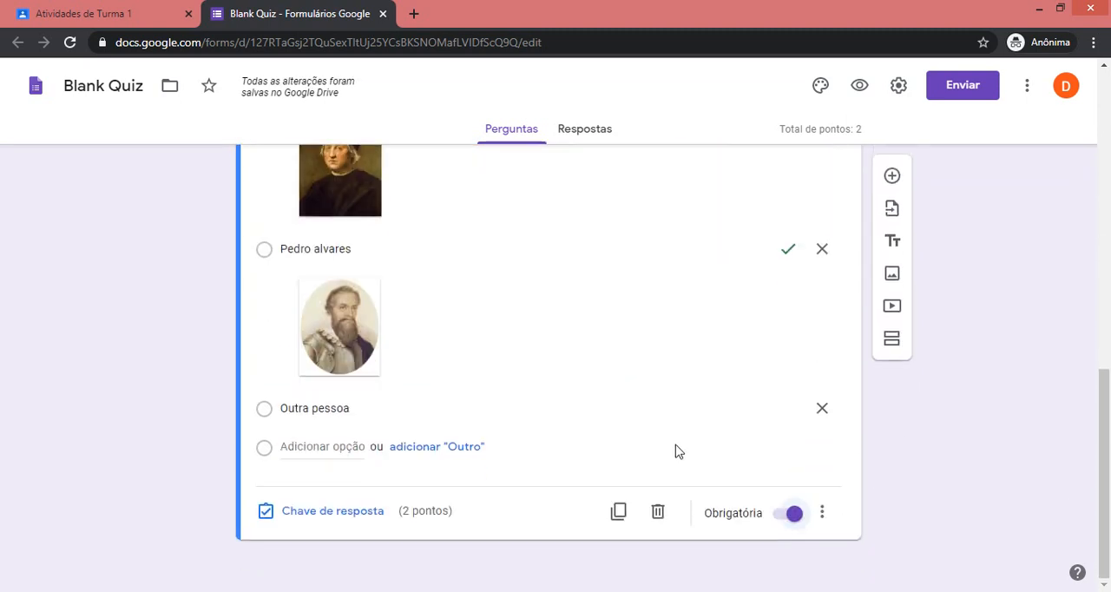
Add a new checkbox question (Caixas de seleção) after the Brazil question with the text "Quais são estados da água?".
click(892, 176)
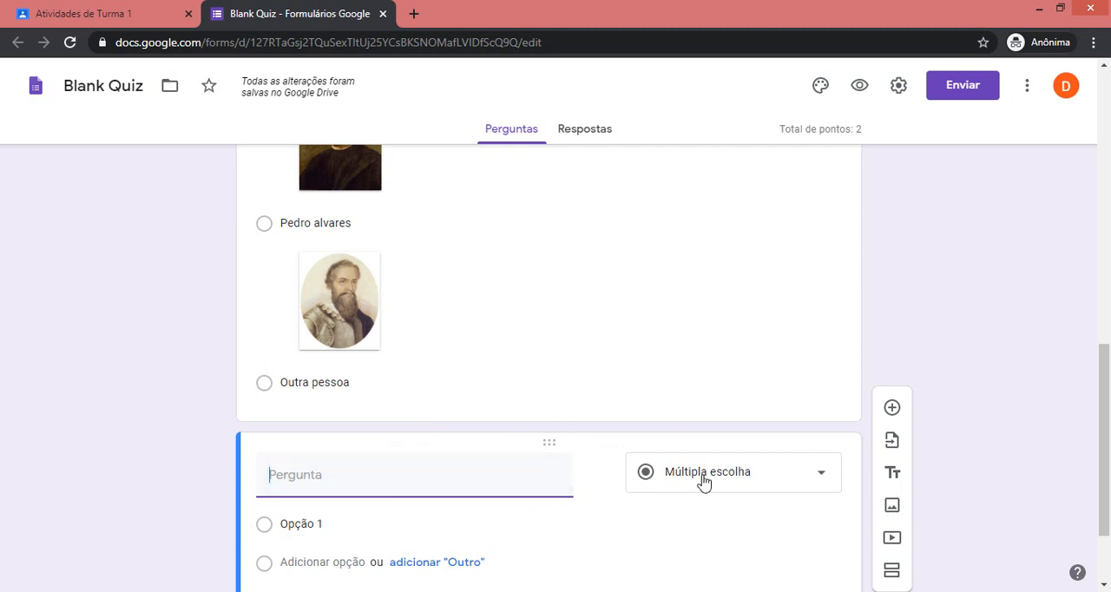
scroll(532, 473, down, 2)
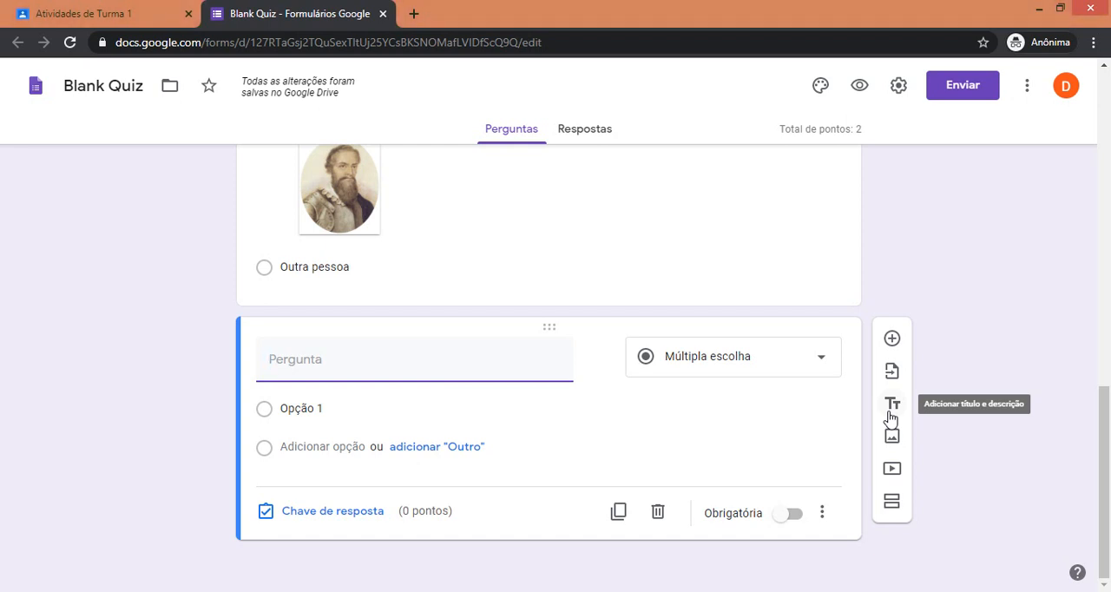
click(720, 364)
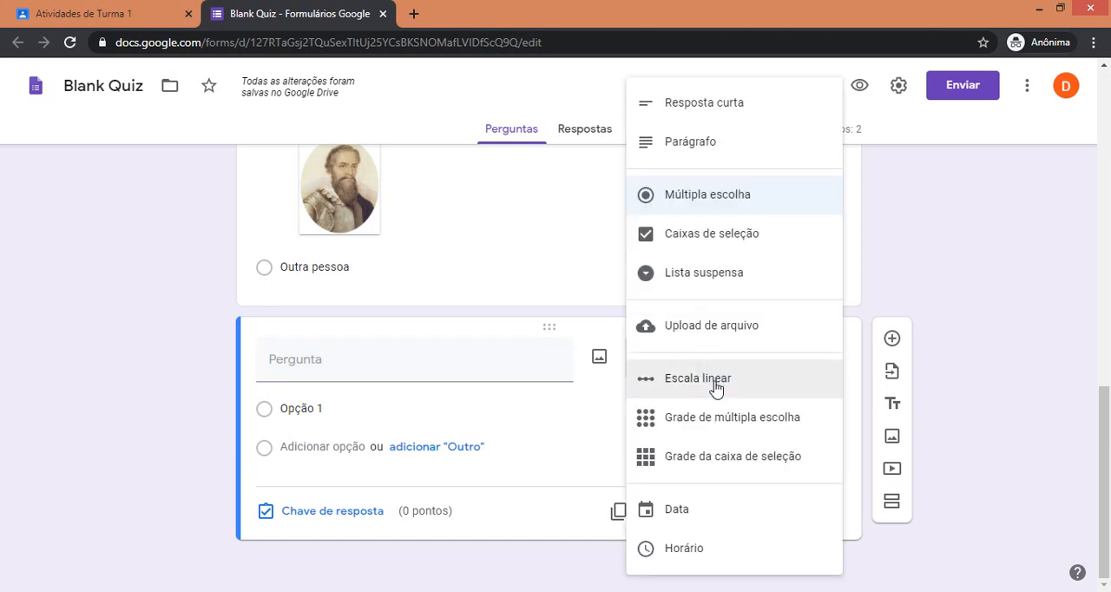
click(737, 242)
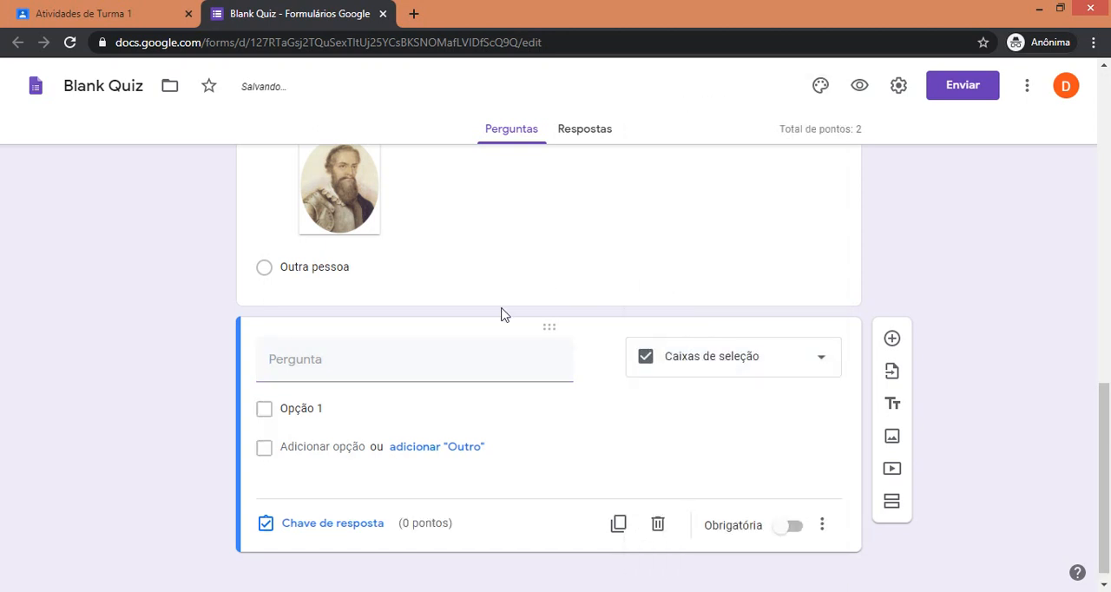
click(415, 371)
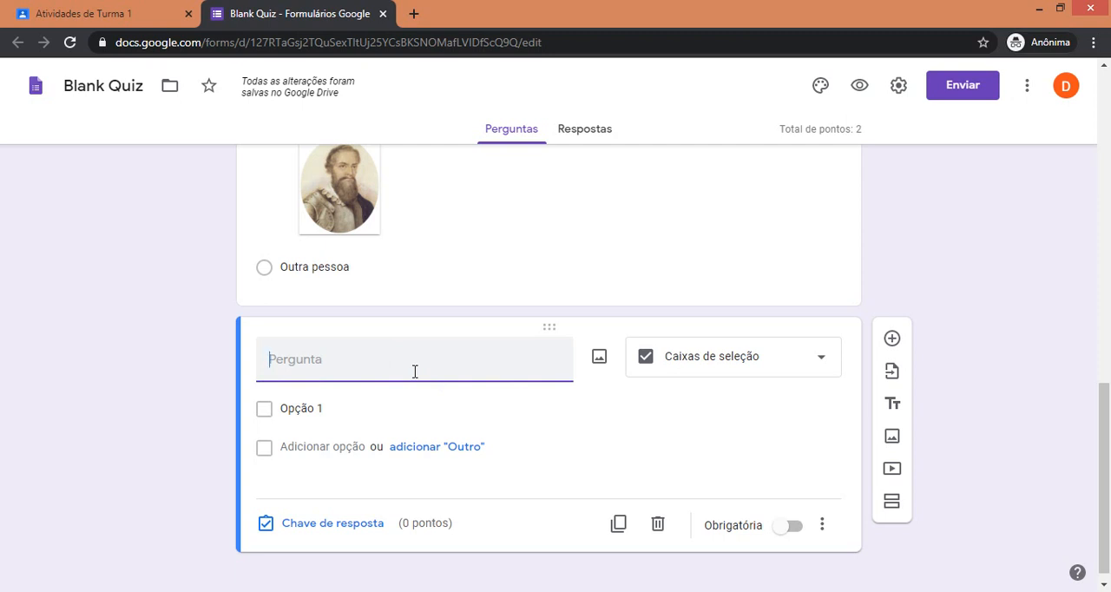
text(Quais são estados)
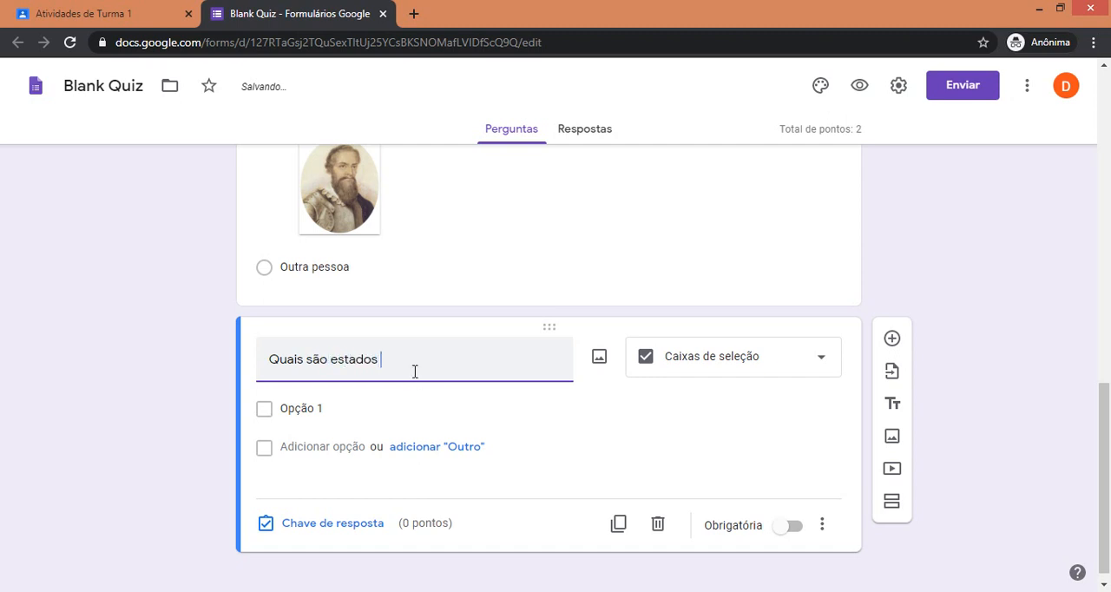
text(á)
Set the first answer option of "Quais são estados da água?" to "Gasoso".
click(332, 401)
text(Ga)
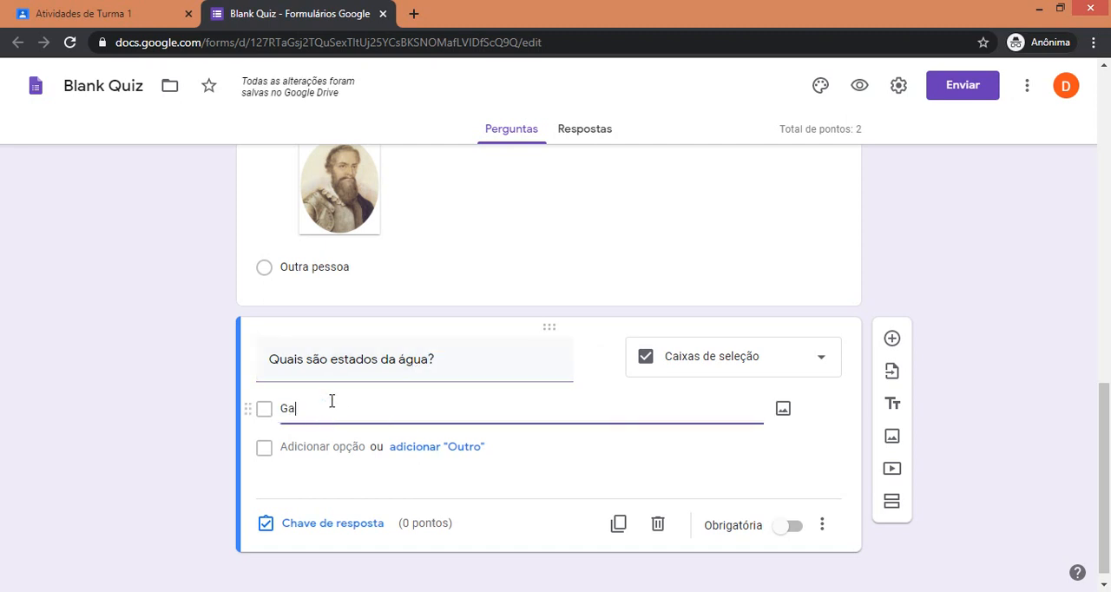
text(soso)
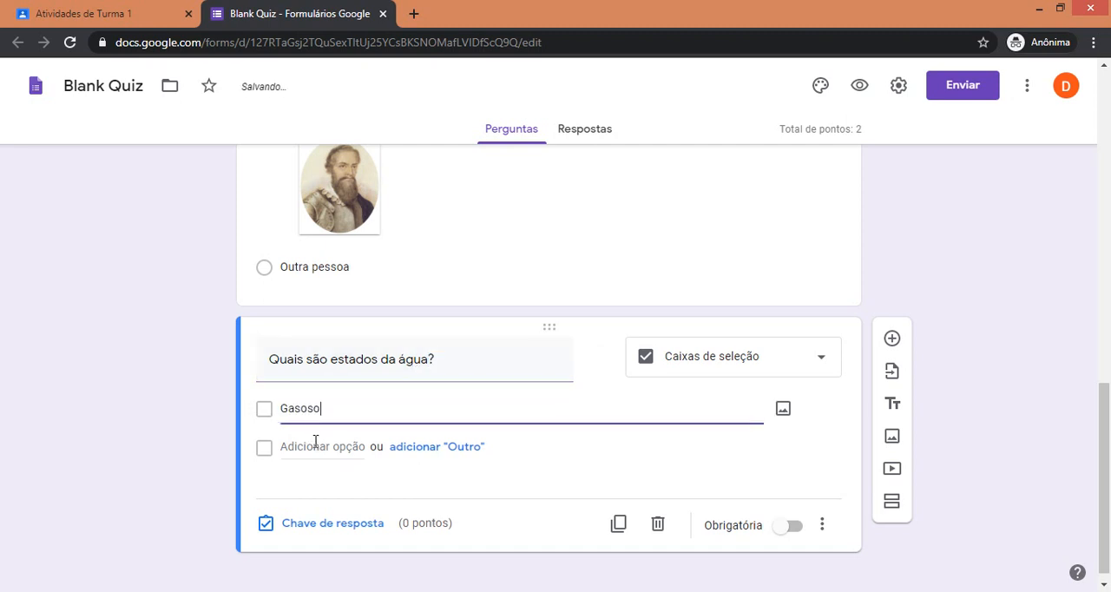
Add the answer options "Líquido", "PLasma", "Lcd" and "Sólido" to the question "Quais são estados da água?".
click(315, 444)
text(Líqu)
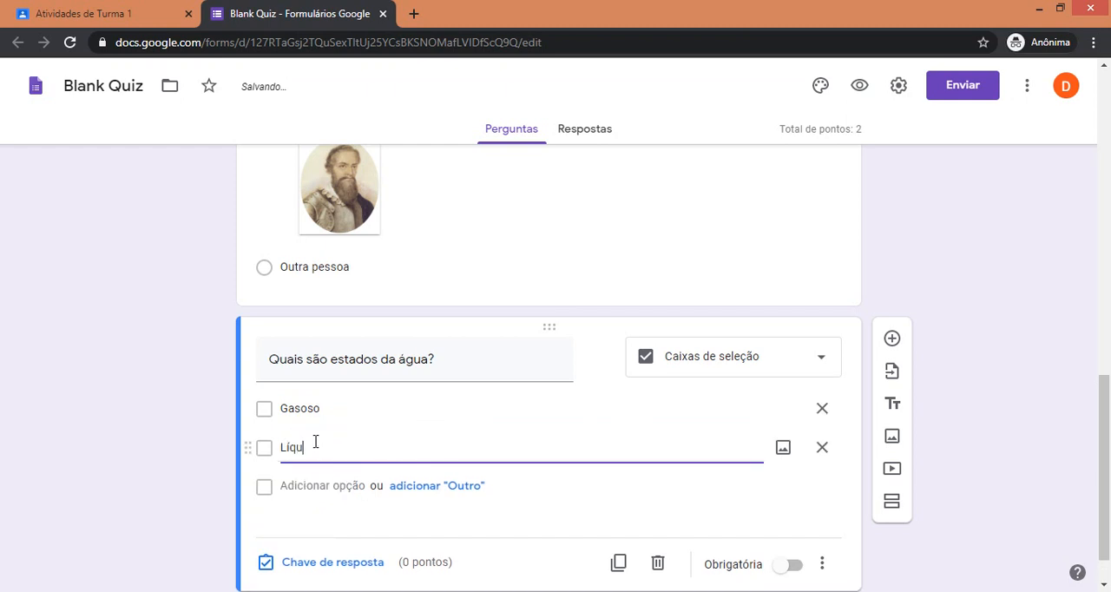
text(ido)
click(318, 486)
text(PLasma)
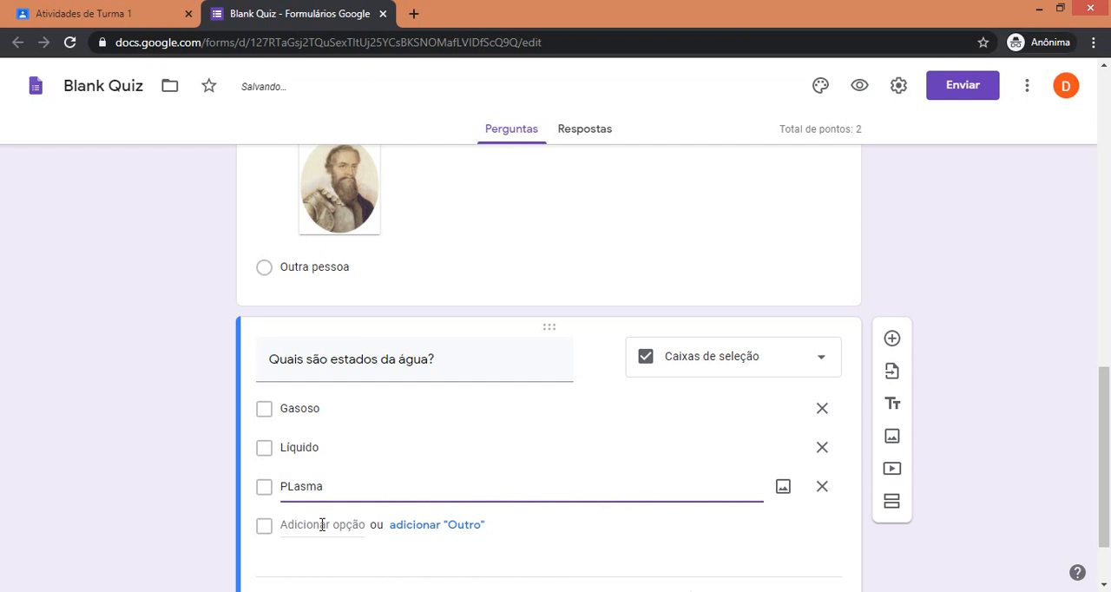
click(321, 525)
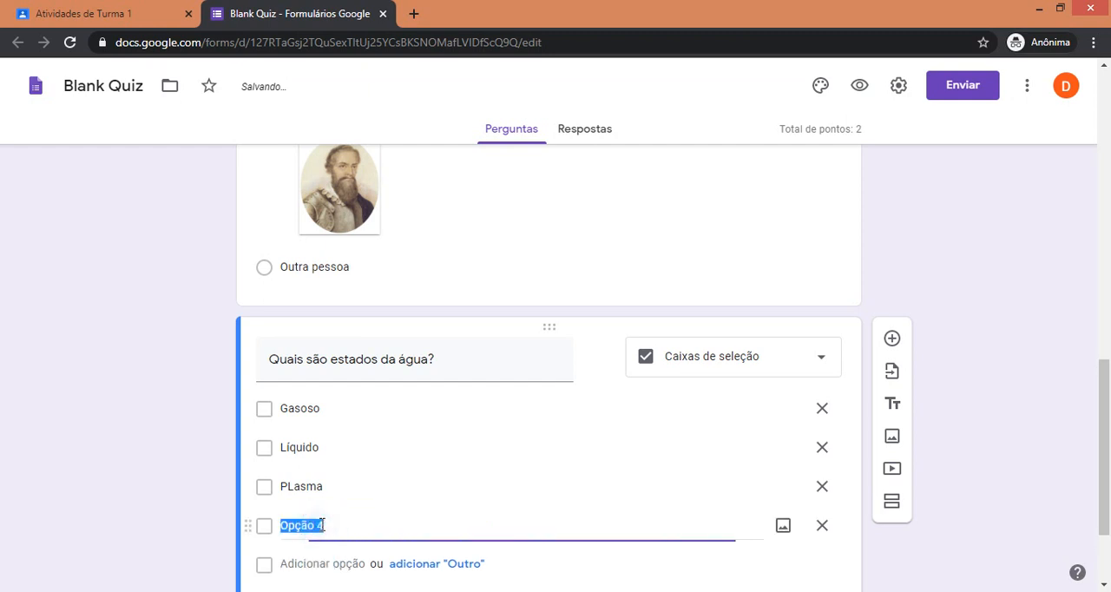
text(Lcd)
click(328, 564)
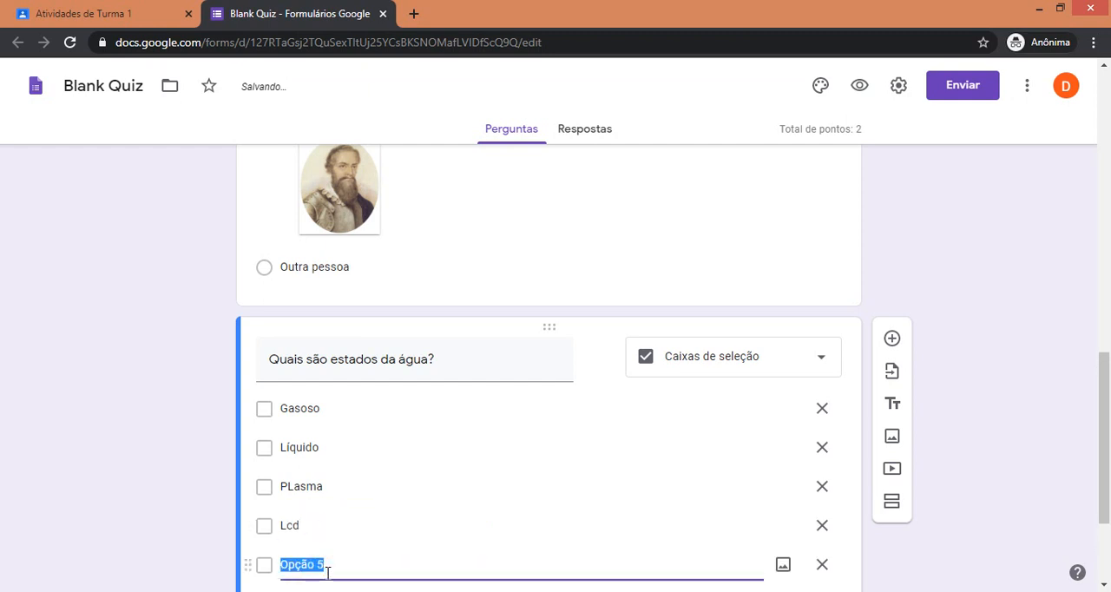
text(So)
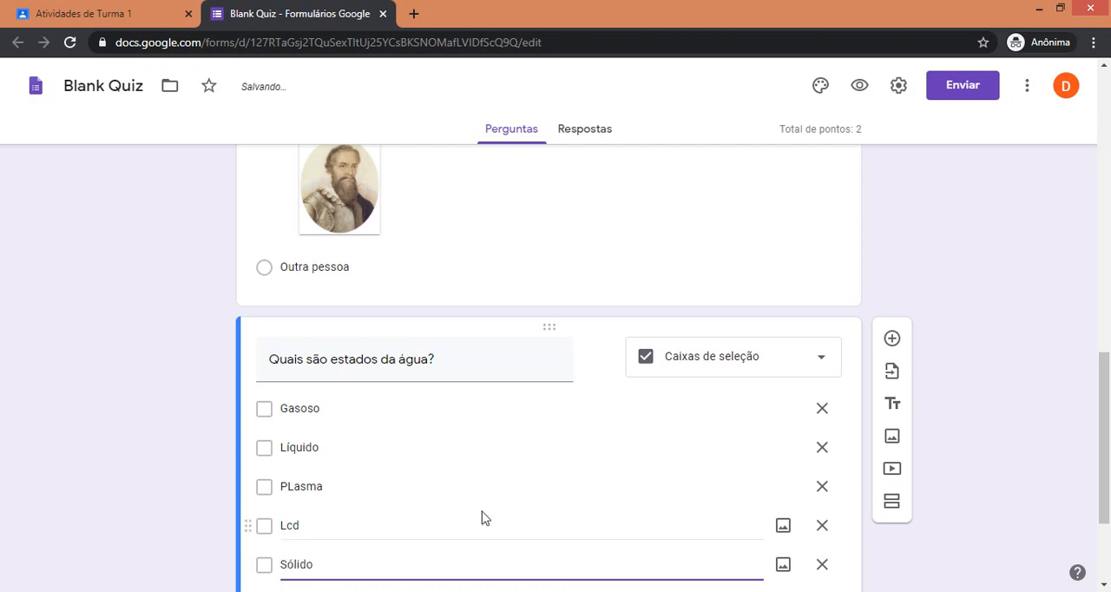
In the answer key of "Quais são estados da água?", mark Gasoso, Líquido and Sólido as correct and set the value to 2 points.
scroll(484, 519, down, 2)
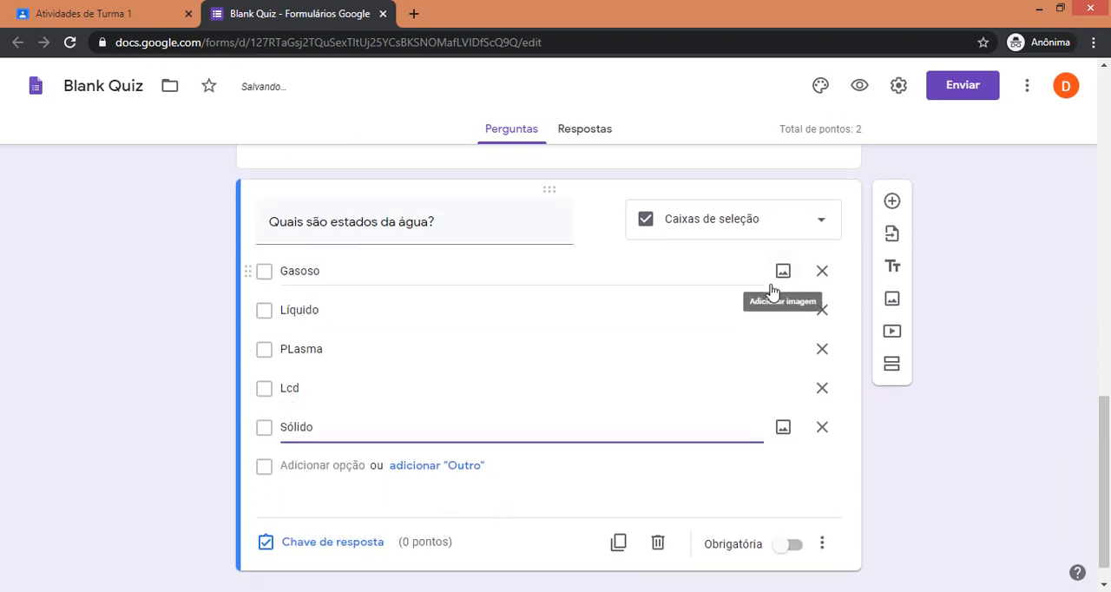
click(323, 542)
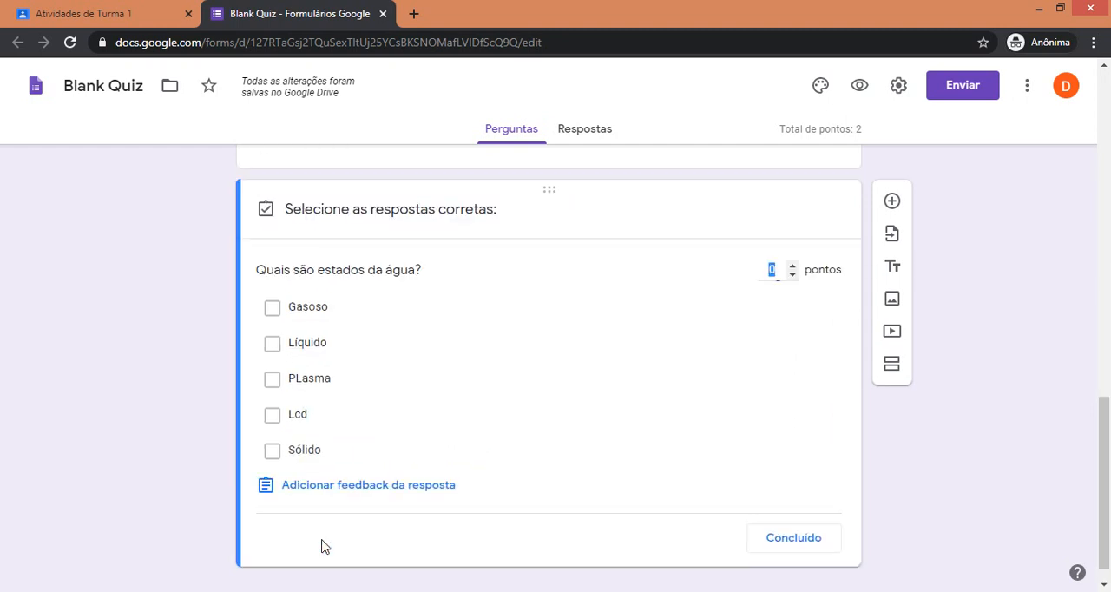
click(274, 317)
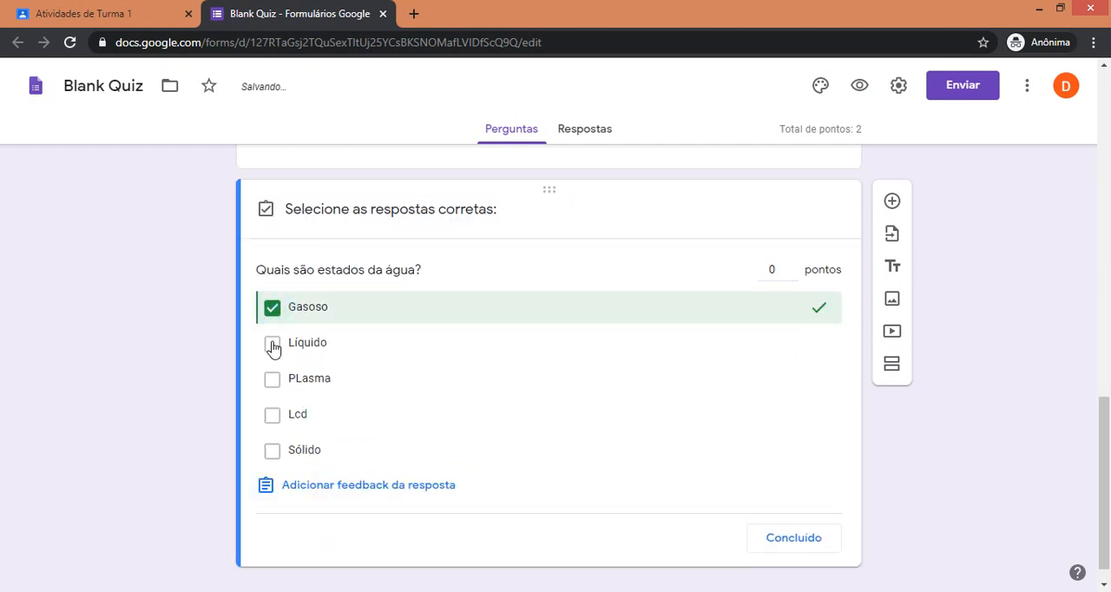
click(273, 345)
click(271, 452)
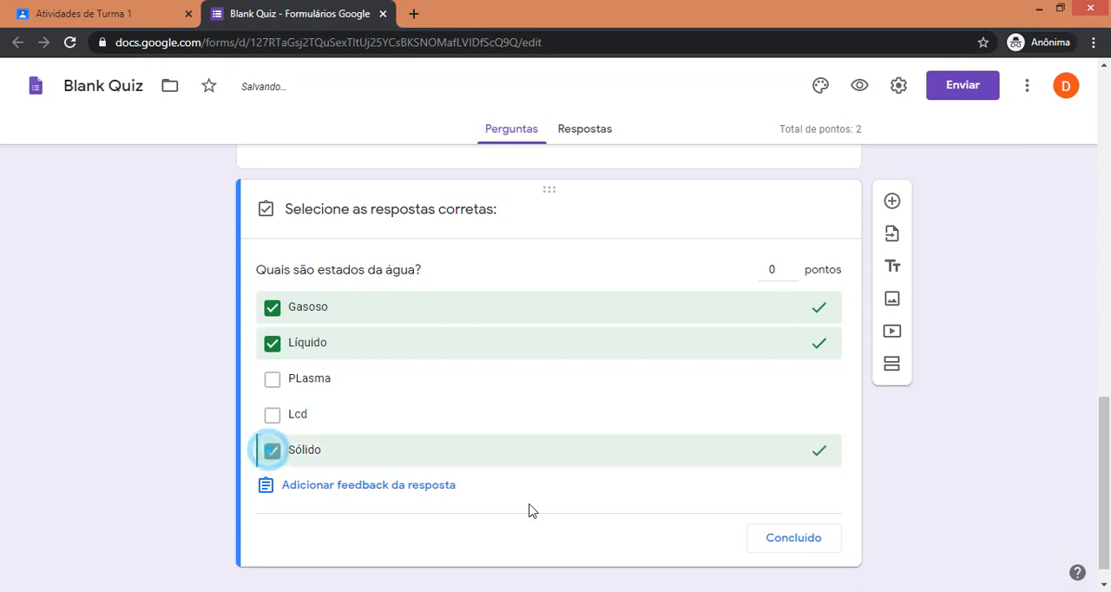
click(793, 270)
click(793, 270)
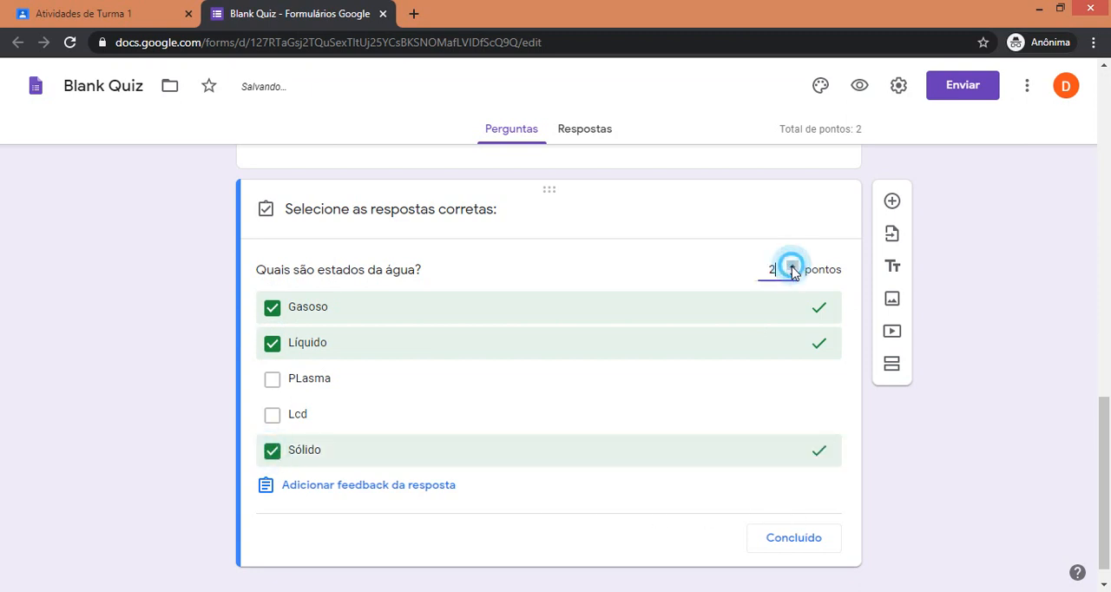
click(821, 540)
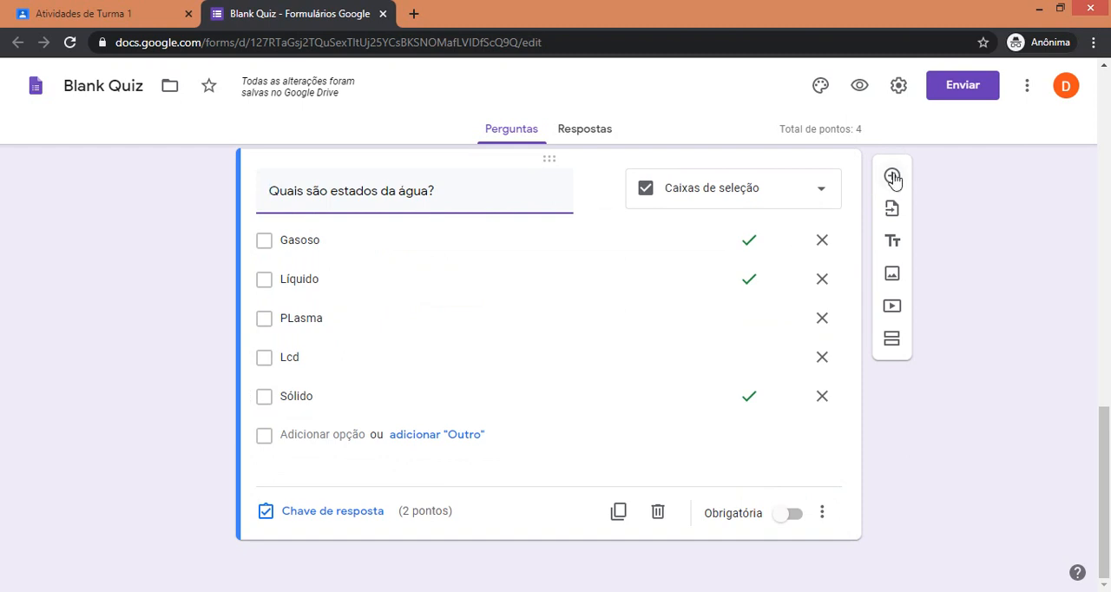
Add a new question after the water question and set its type to paragraph (Parágrafo).
click(892, 176)
click(710, 463)
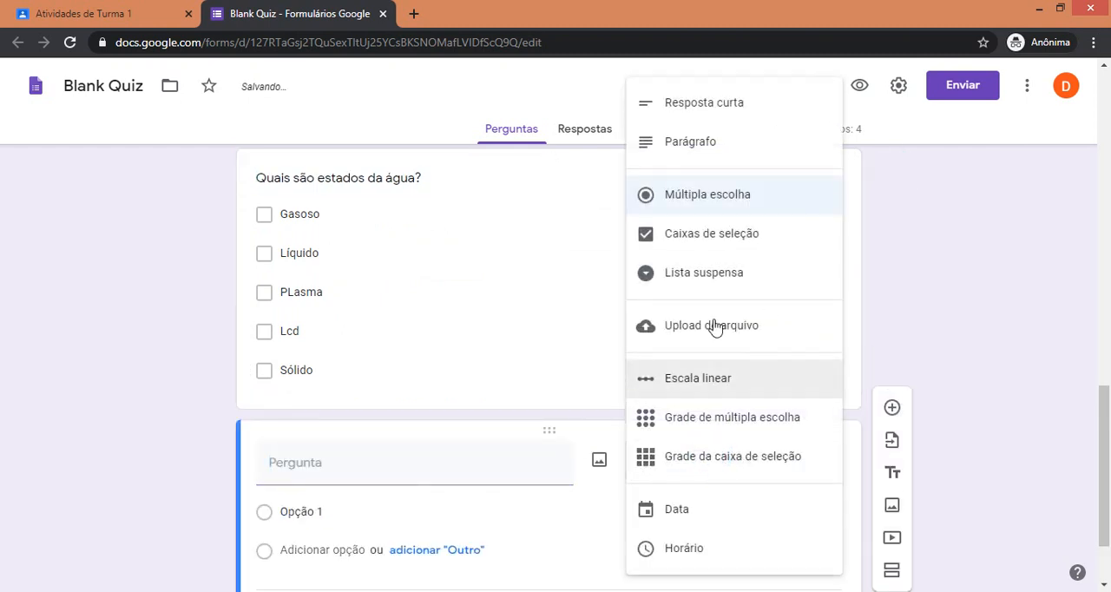
click(734, 109)
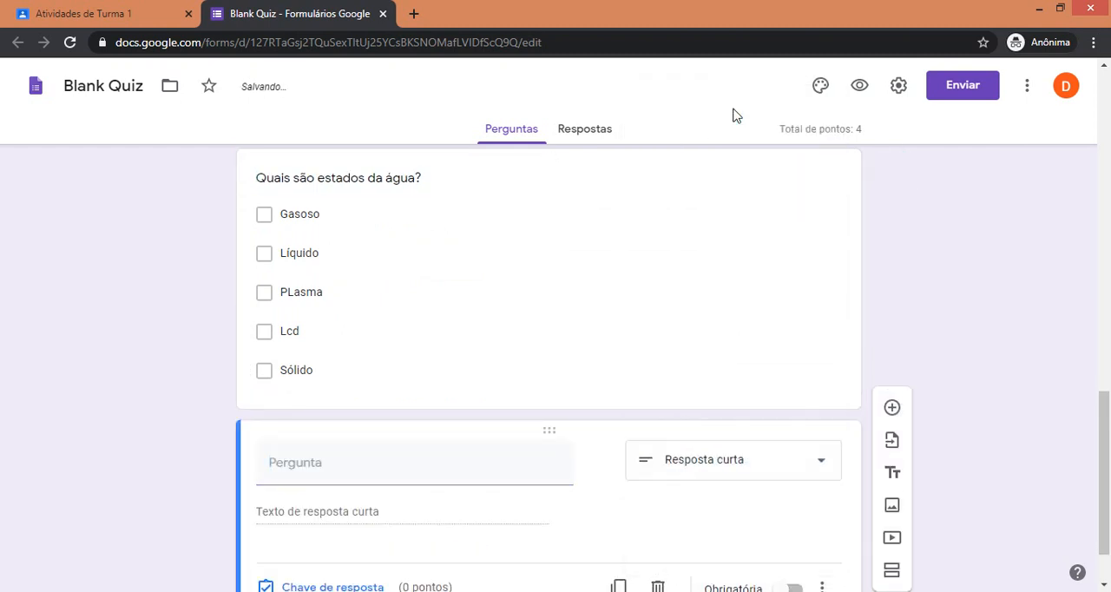
click(738, 462)
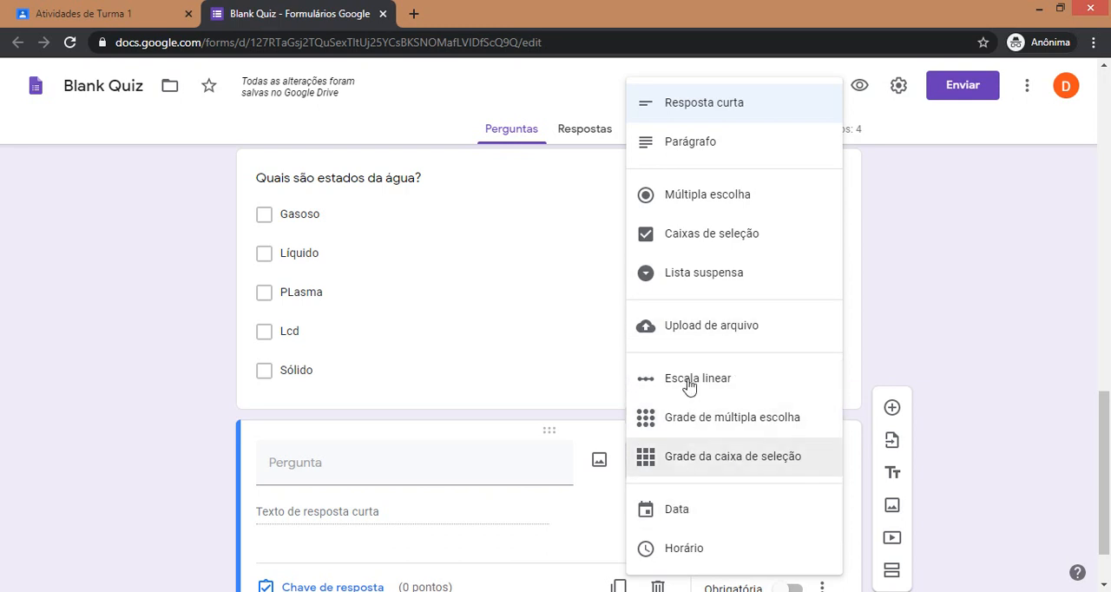
click(699, 146)
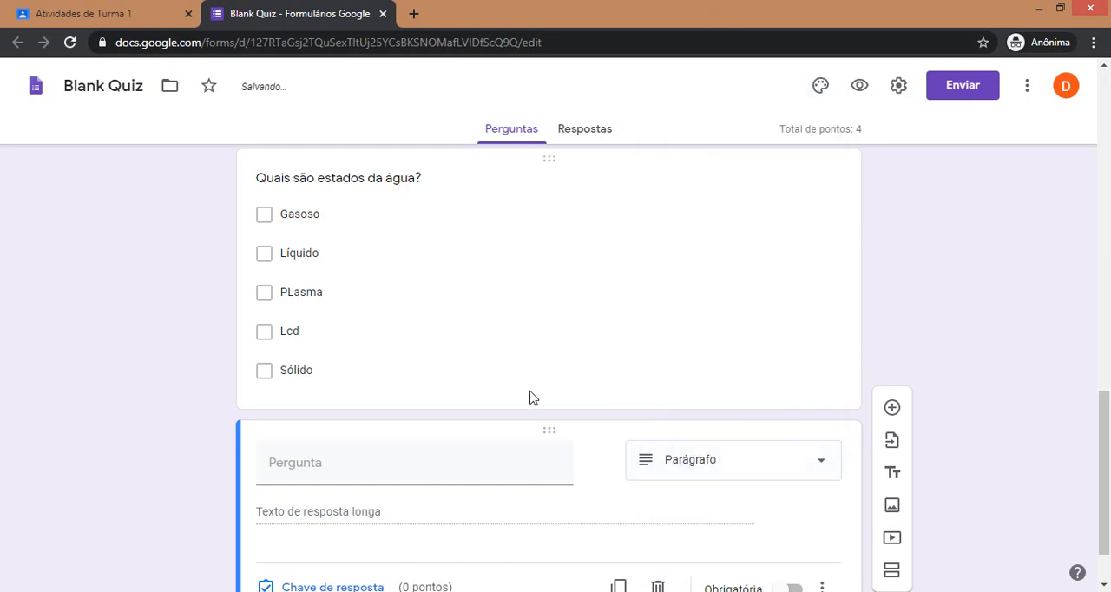
Set the paragraph question's text to "Faça uma redação. Tema Livre.".
click(452, 474)
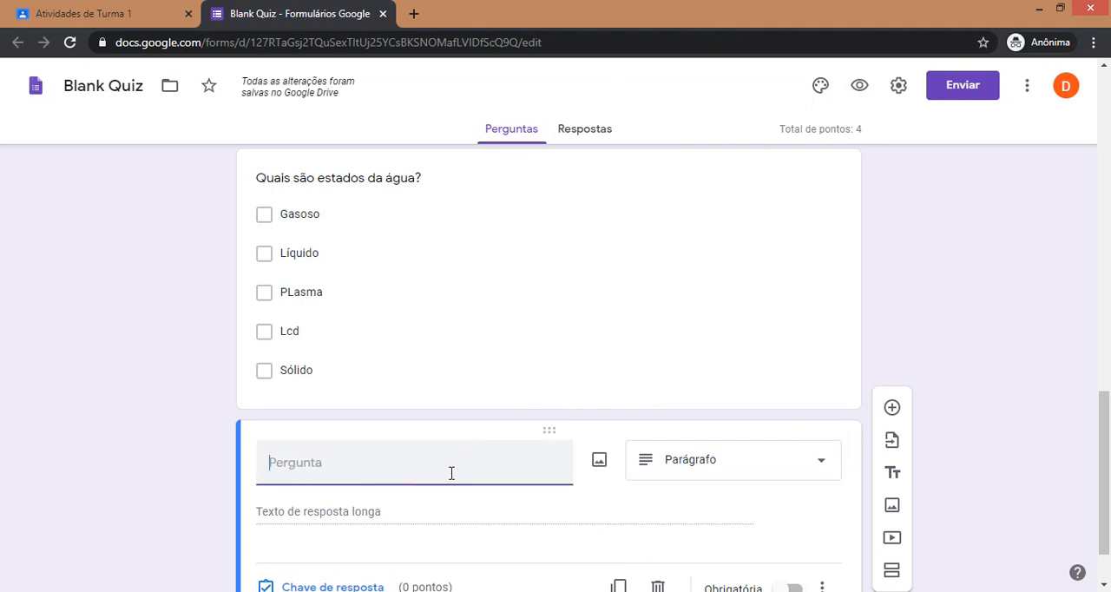
text(Faça um)
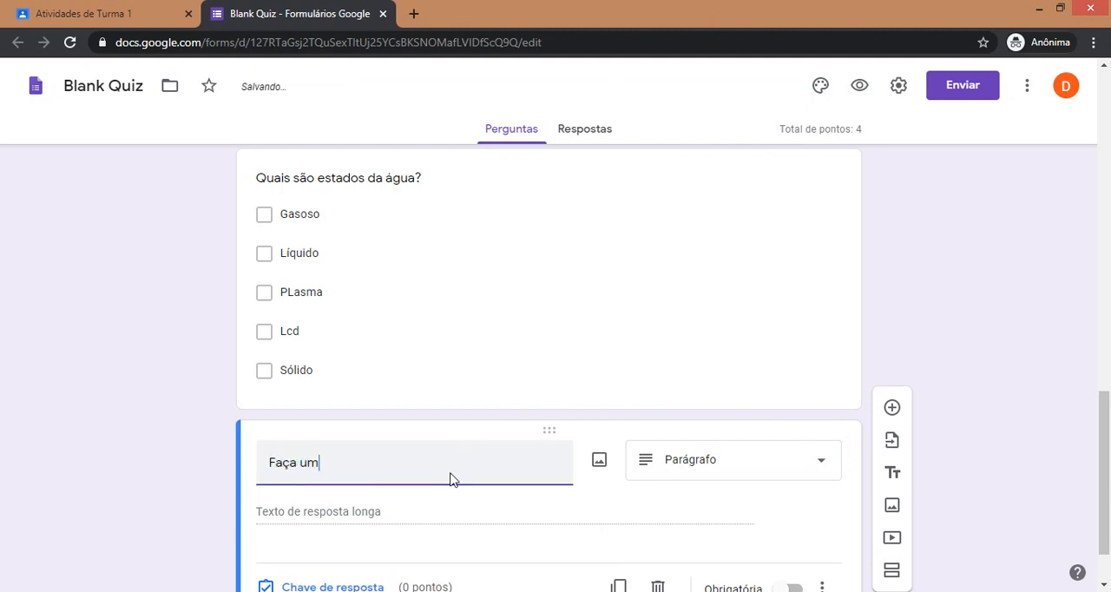
text(a redação. Tema Liv)
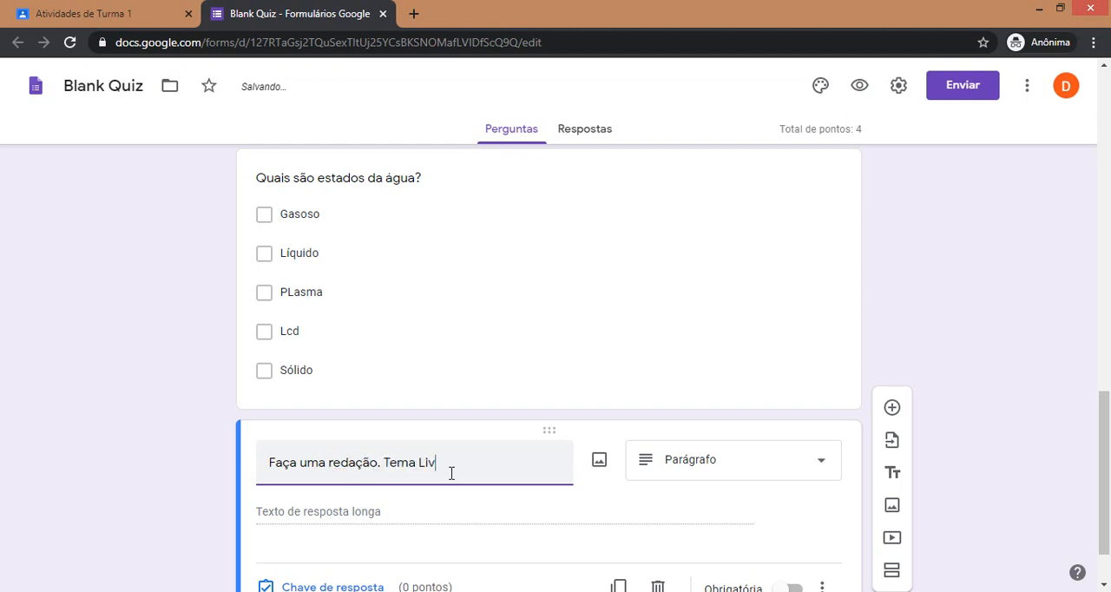
text(.)
Set the essay question's value to 2 points in its answer key and make the question required.
scroll(548, 486, down, 2)
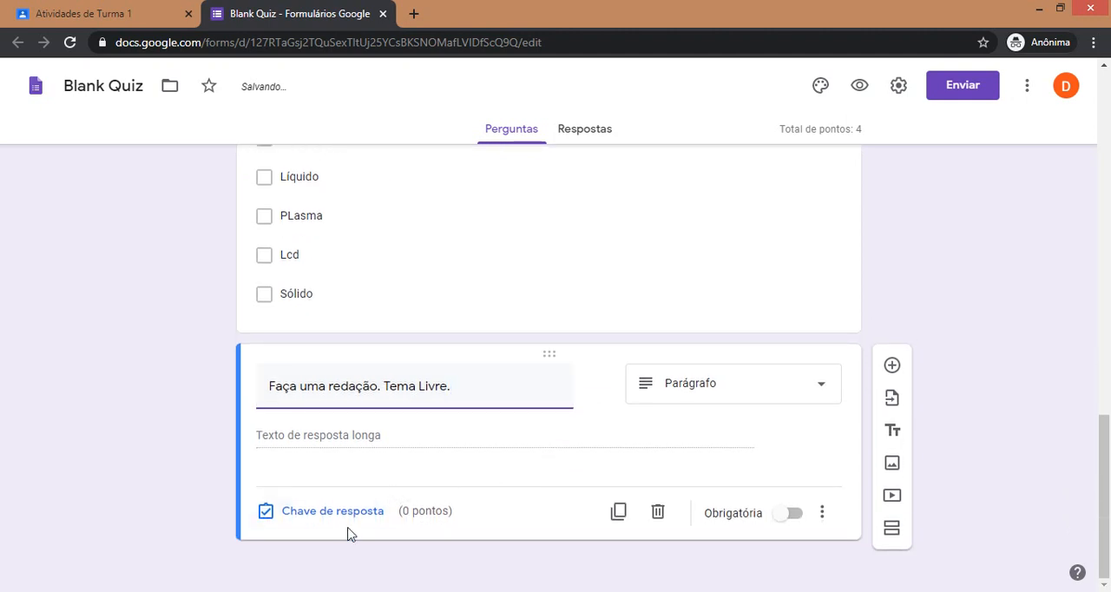
click(349, 528)
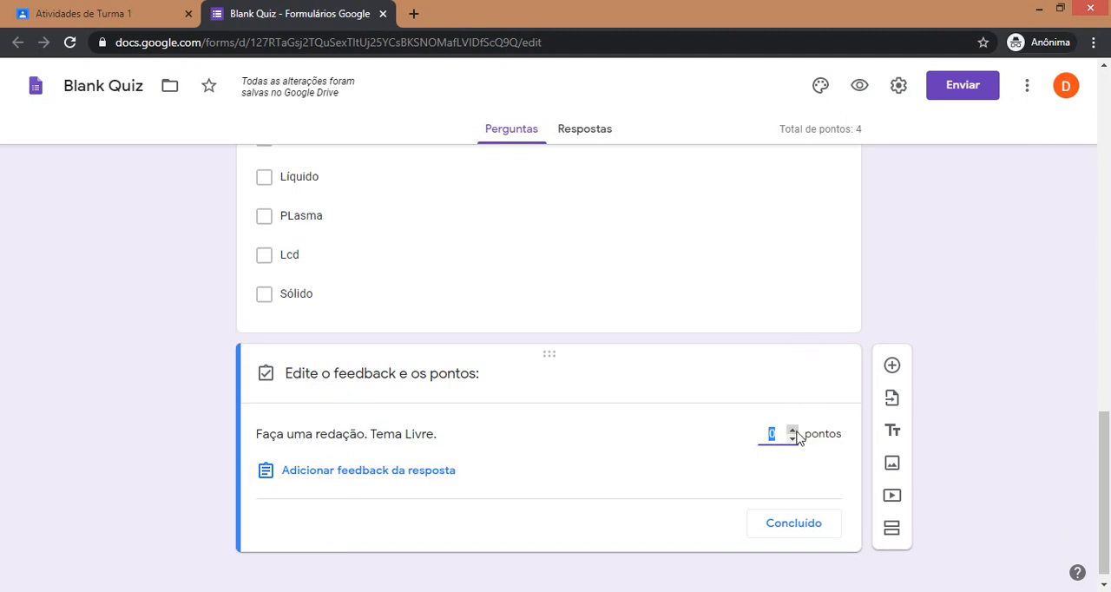
click(792, 429)
click(792, 429)
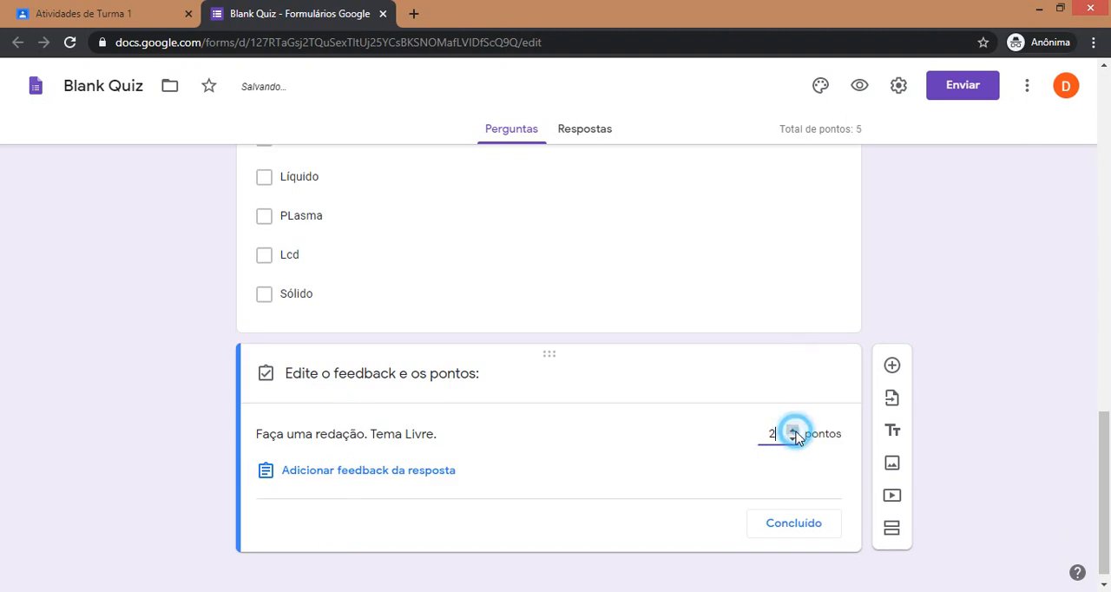
click(792, 523)
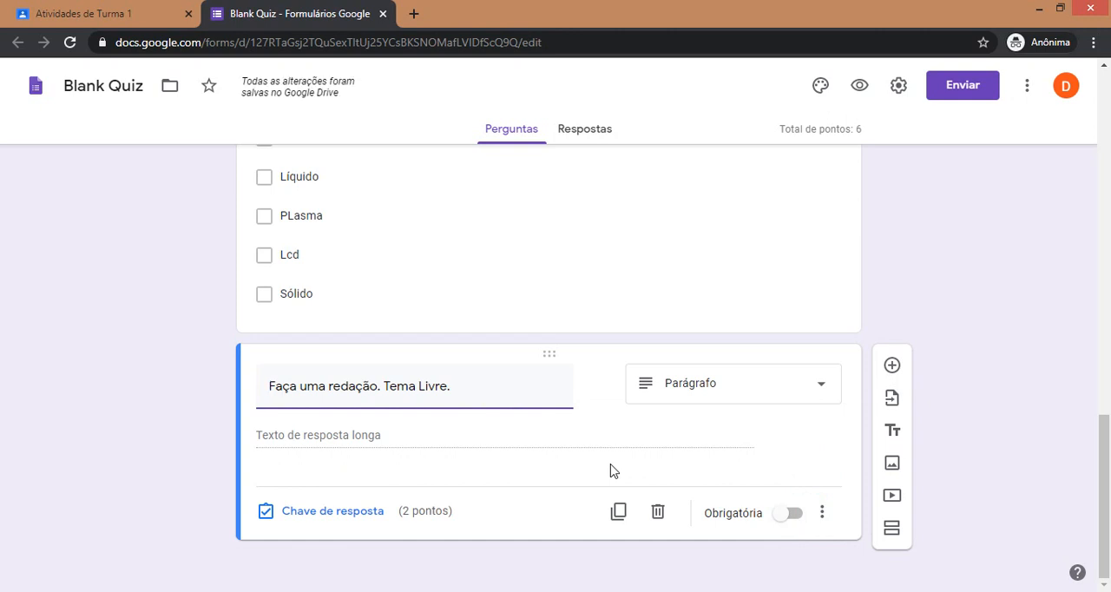
click(785, 515)
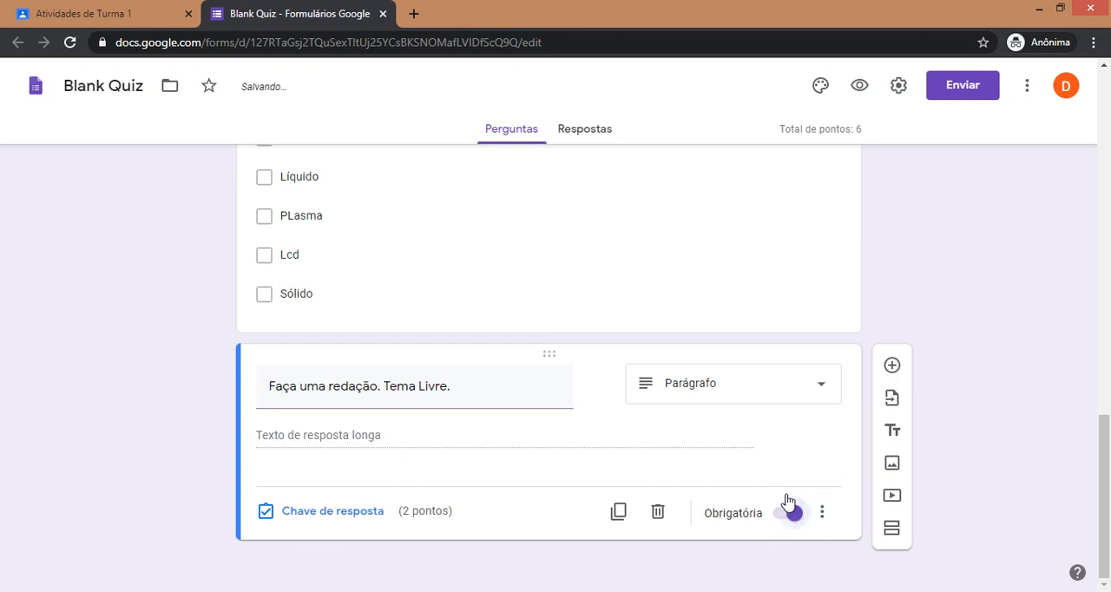
Add a new question after the essay question and set its type to multiple-choice grid (Grade de múltipla escolha).
click(894, 367)
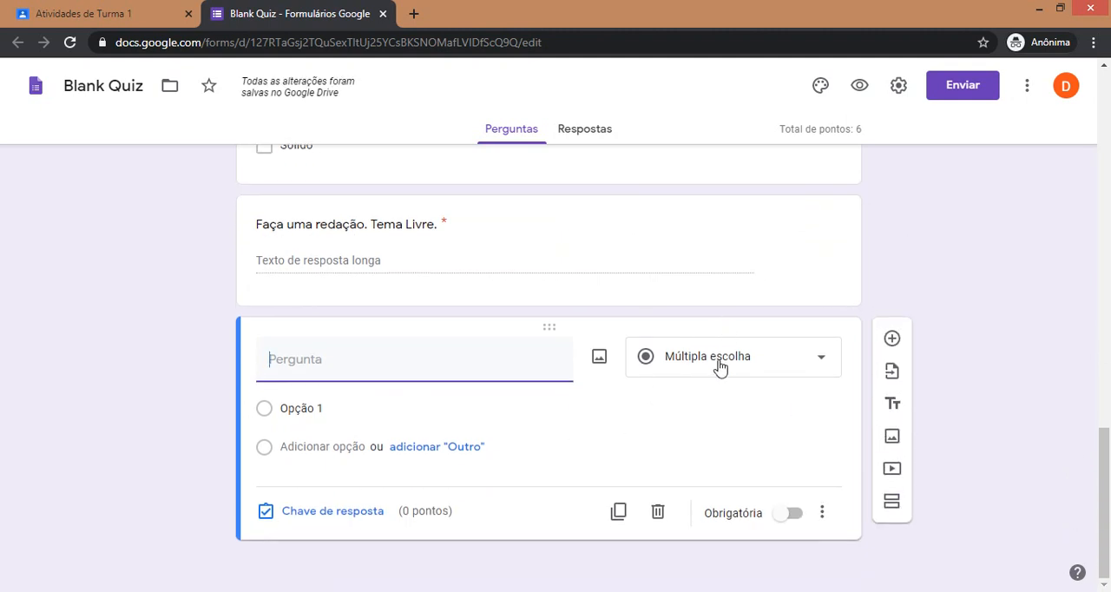
click(720, 365)
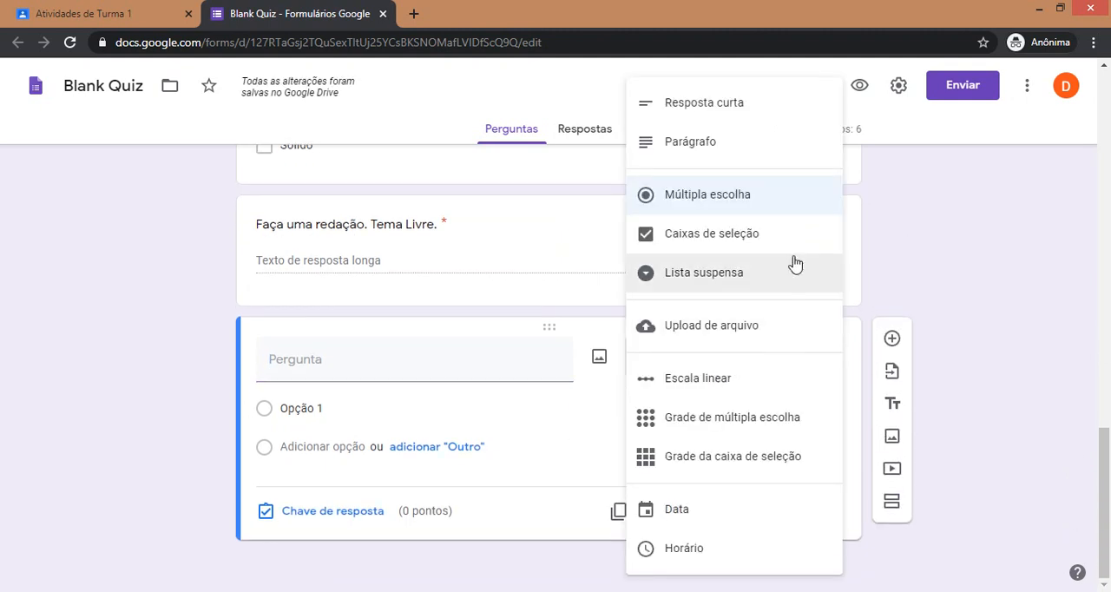
click(714, 416)
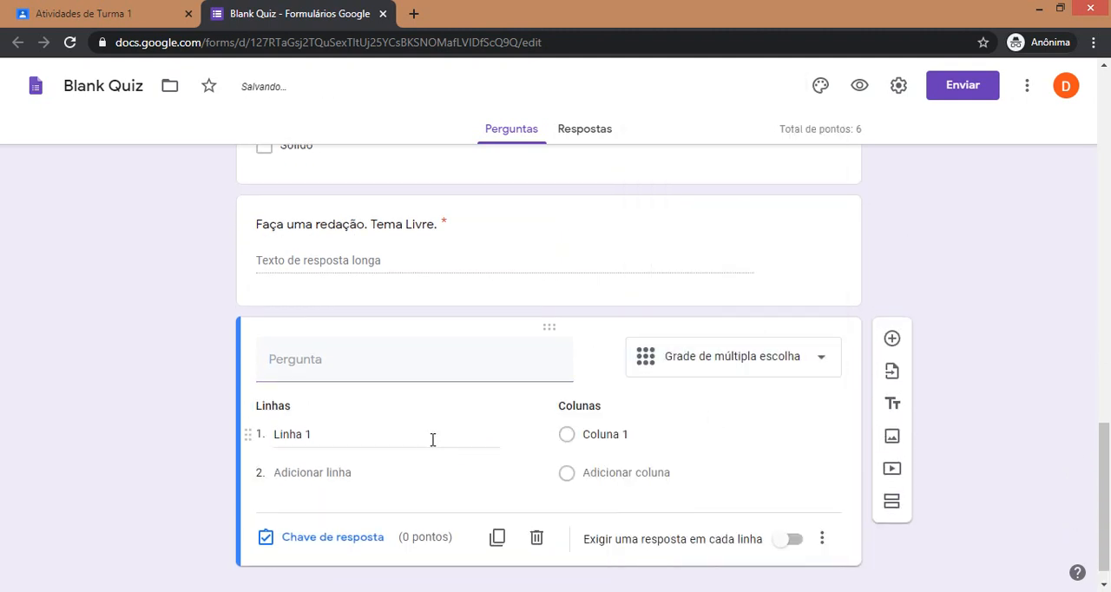
Expand the grid to three rows and three columns with default names, and enter "bkshfjksd" as the question text.
click(318, 413)
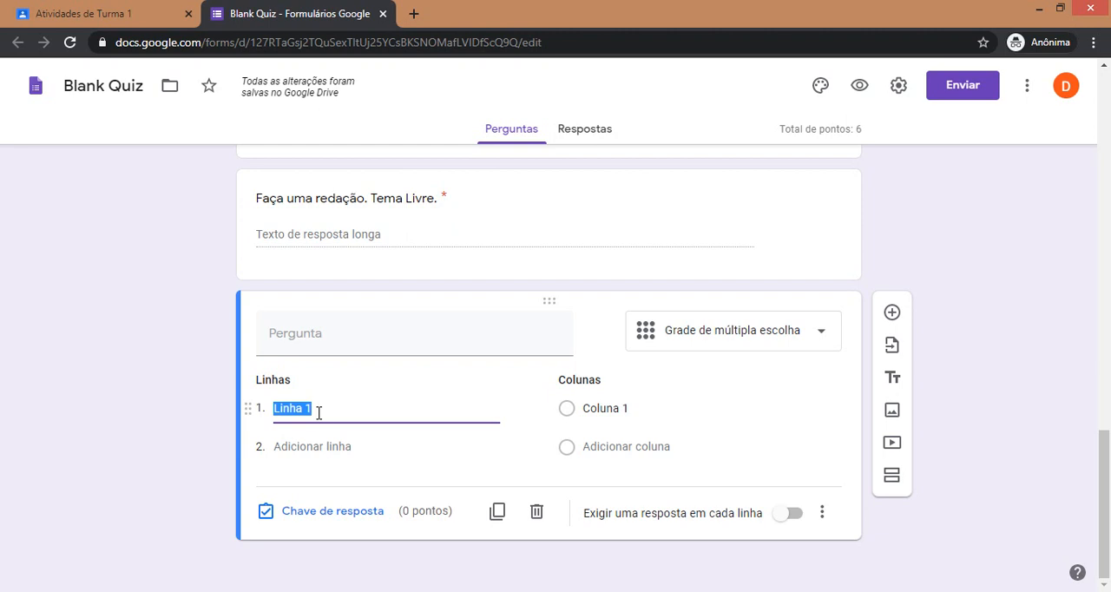
click(325, 450)
click(642, 446)
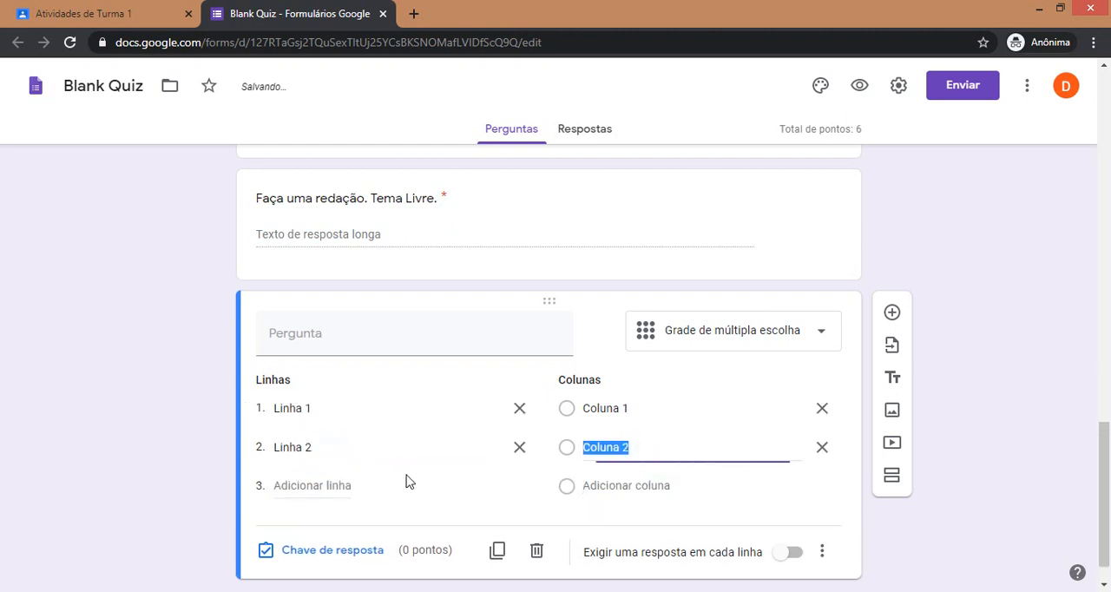
click(322, 485)
click(595, 485)
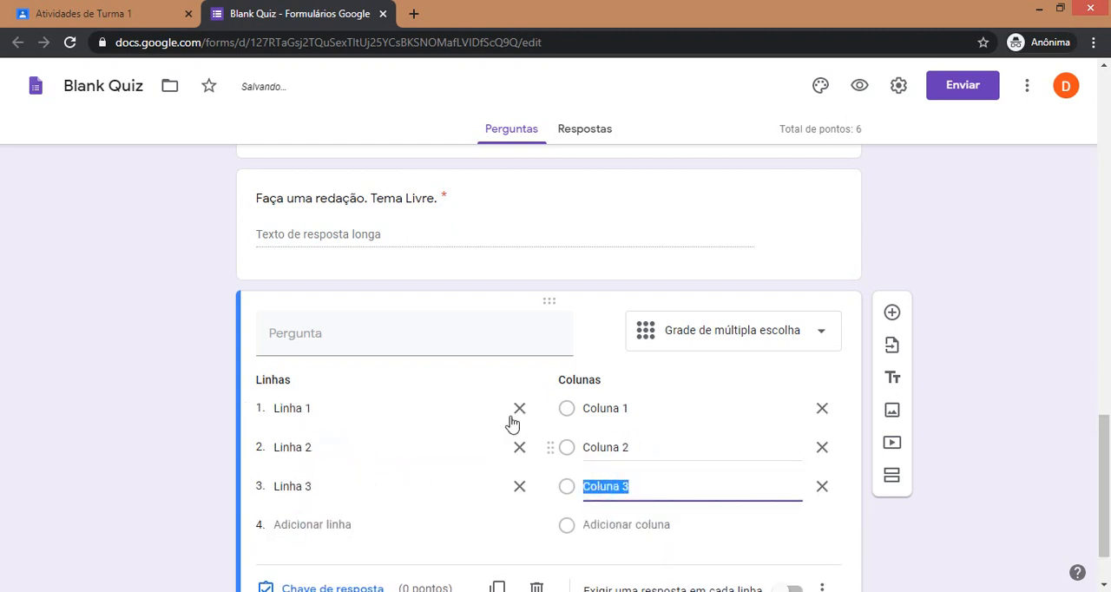
click(511, 341)
text(bkshfjksd)
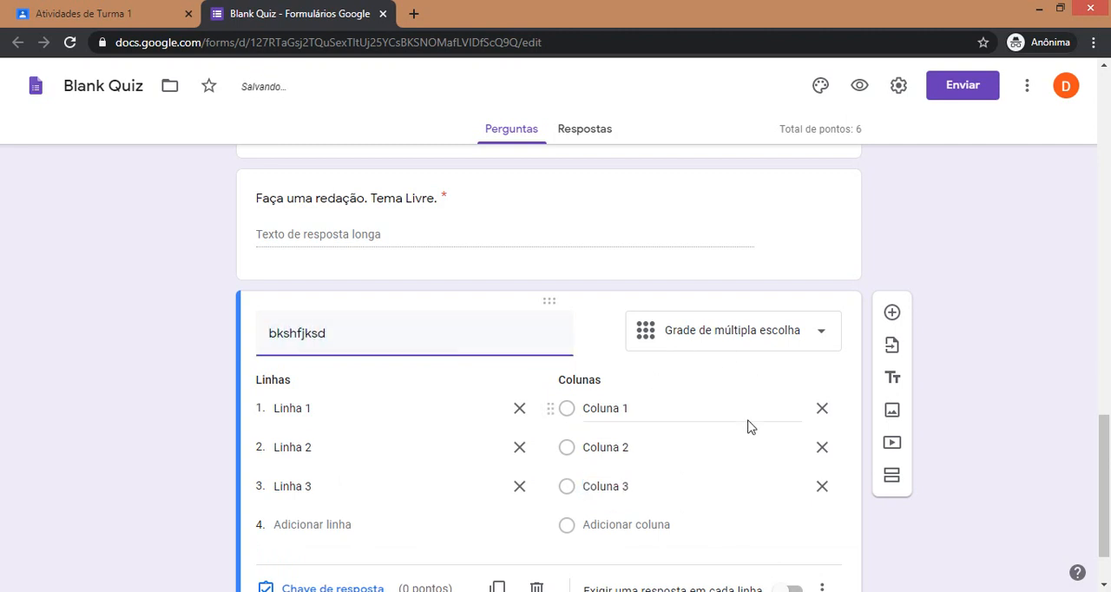
In the grid question's answer key, mark Coluna 1 correct for Linha 1, Coluna 2 for Linha 2 and Coluna 3 for Linha 3.
scroll(726, 471, down, 1)
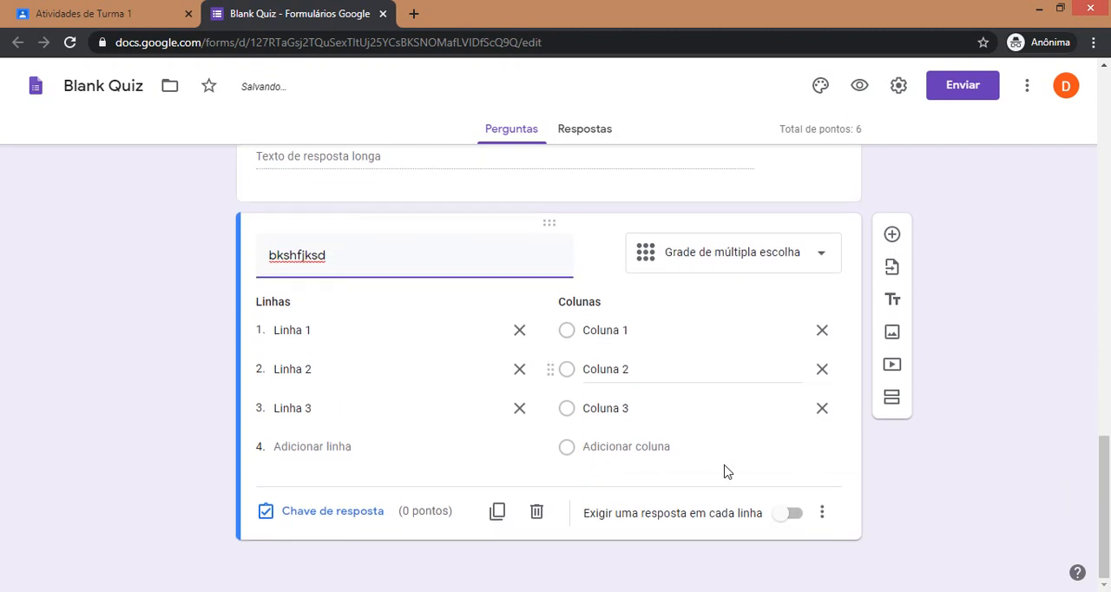
click(346, 519)
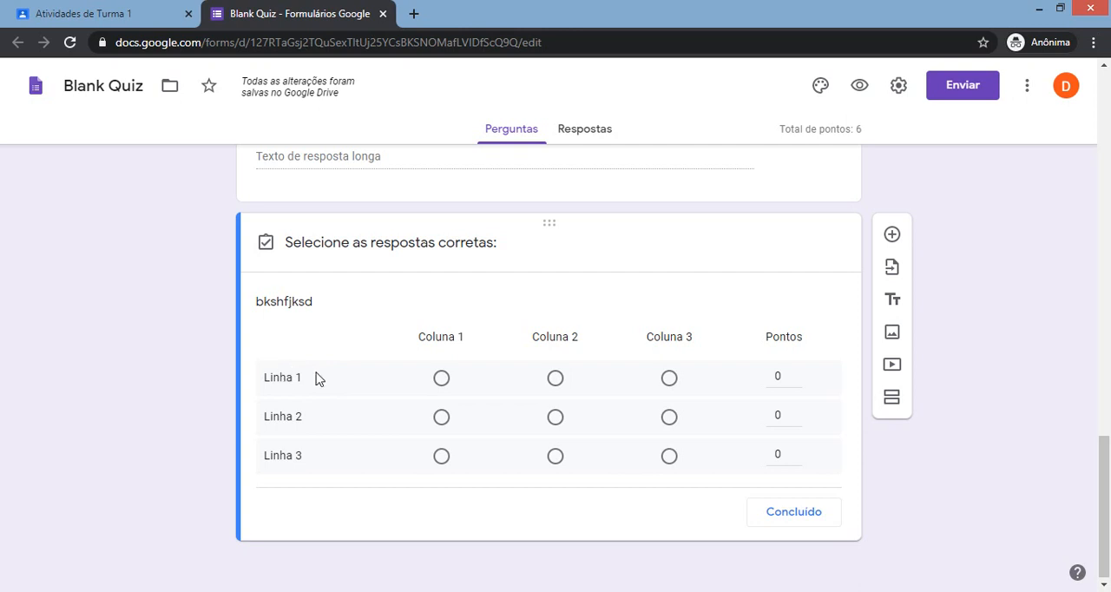
click(441, 382)
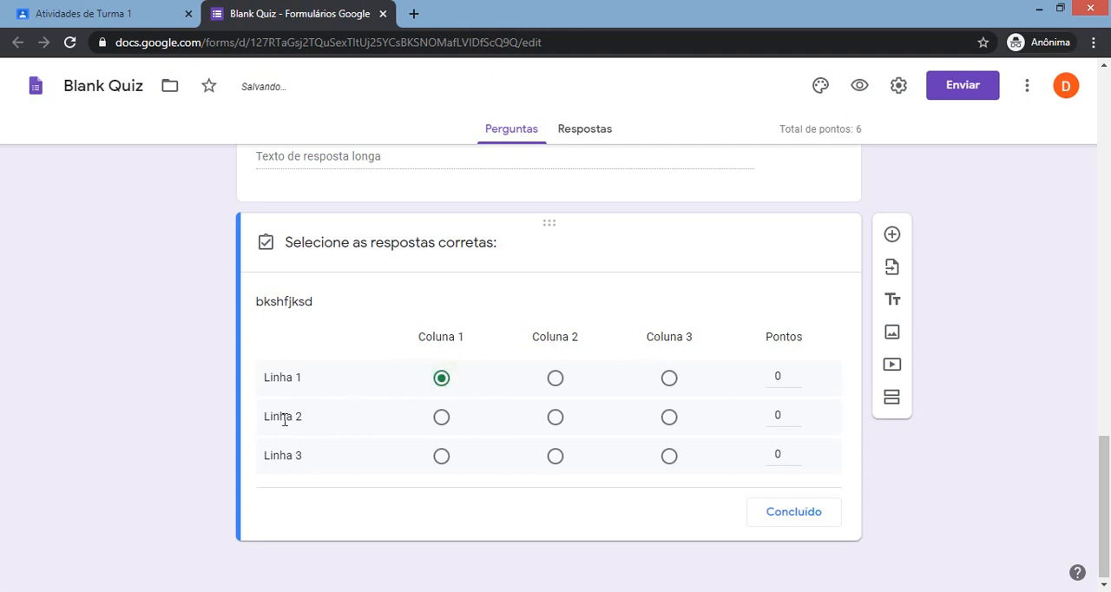
click(555, 420)
click(669, 457)
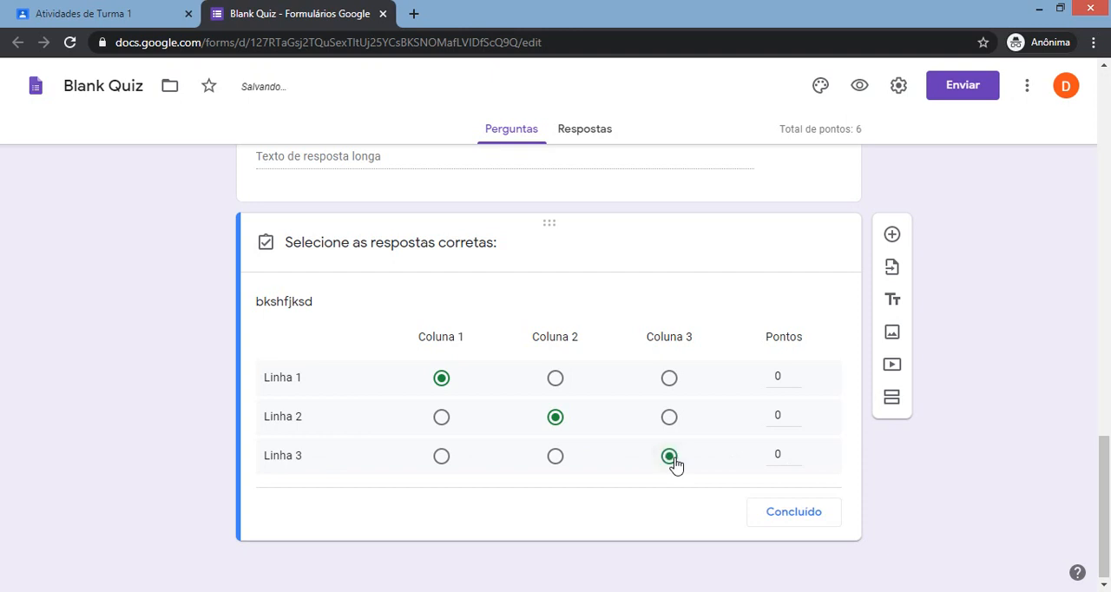
Give each of the grid's three rows 1 point in the answer key and require a response in each row.
click(797, 374)
click(798, 413)
click(796, 452)
click(792, 513)
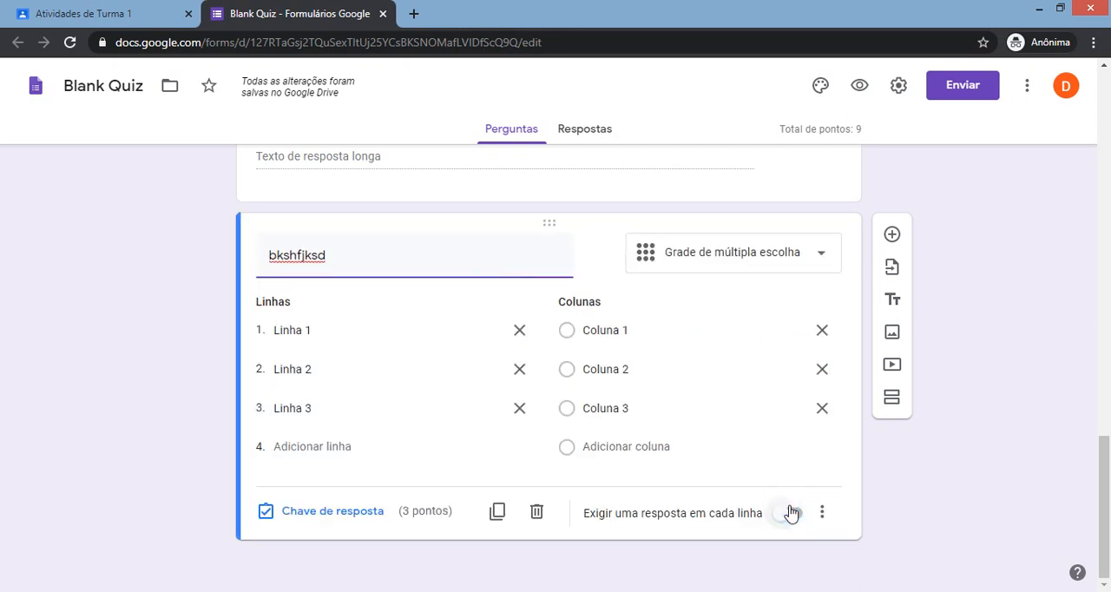
click(792, 515)
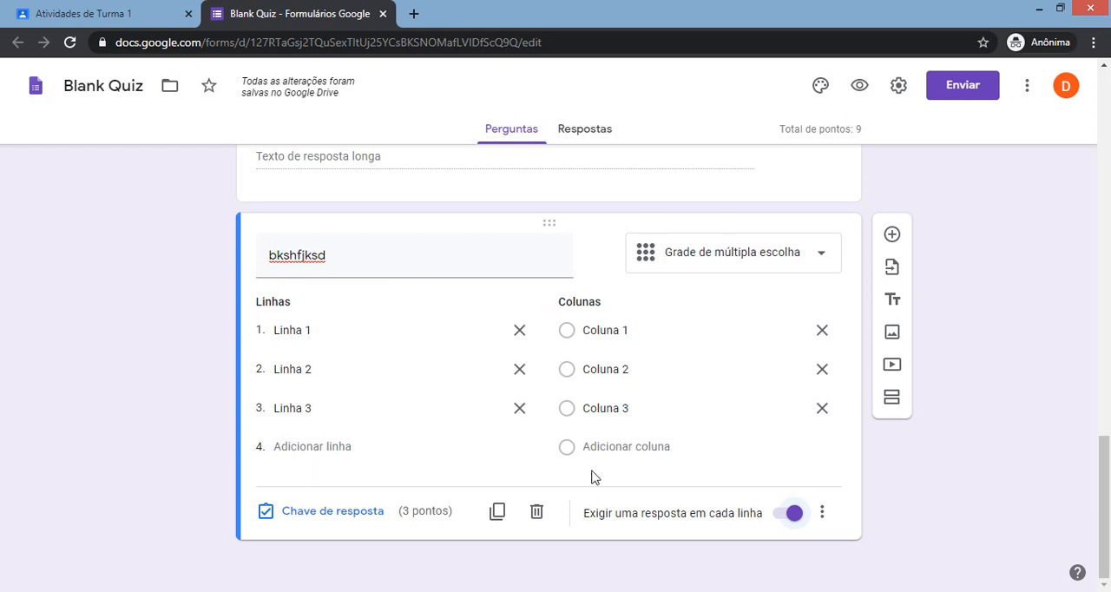
Add a new question after the grid question and set its type to dropdown (Lista suspensa).
click(893, 237)
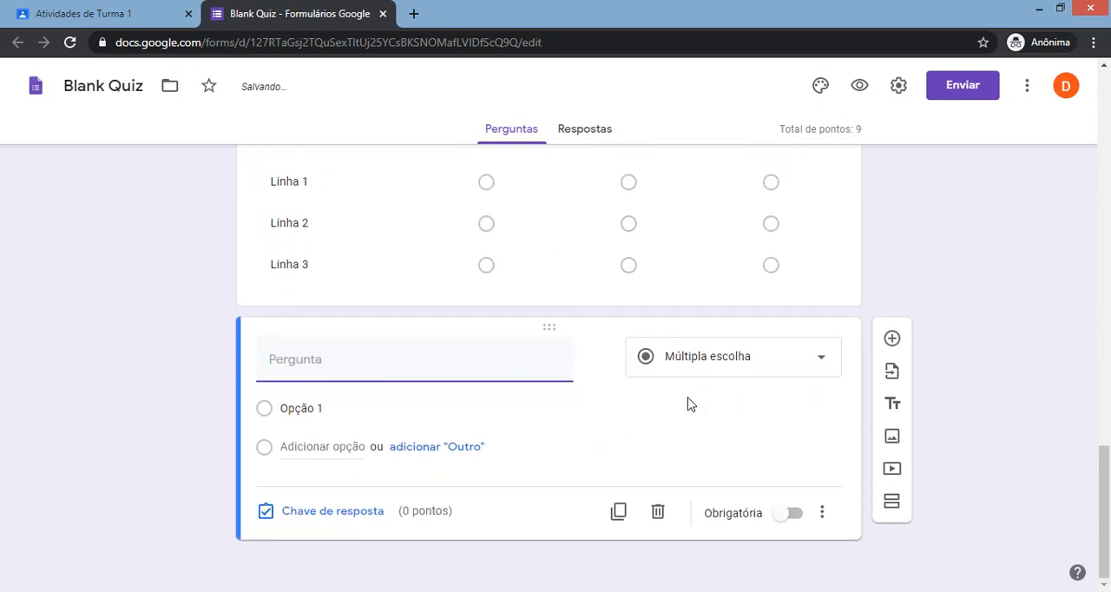
click(814, 365)
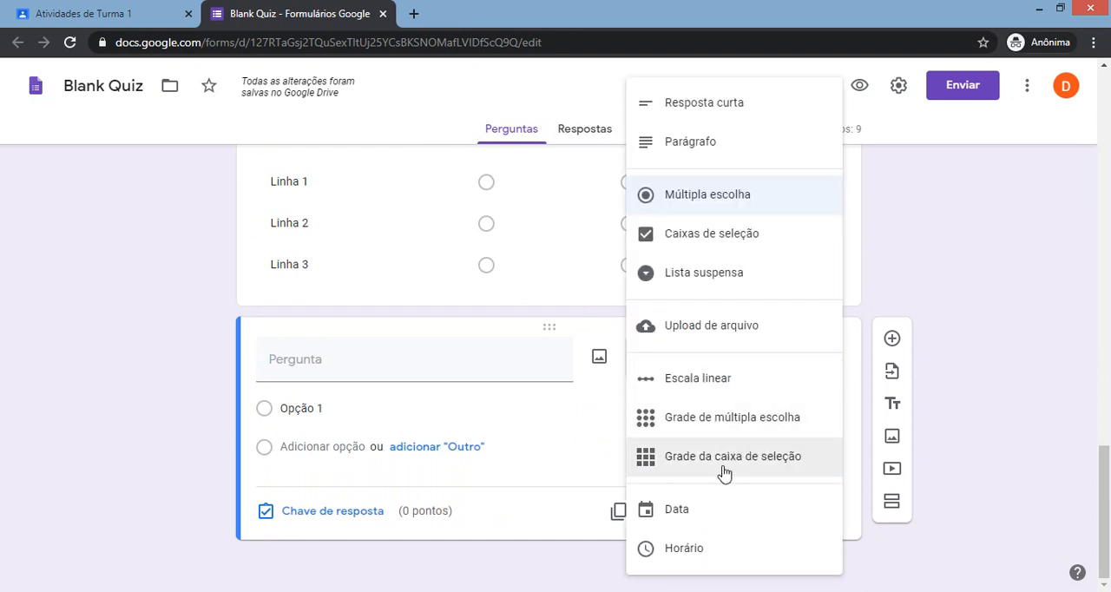
click(708, 276)
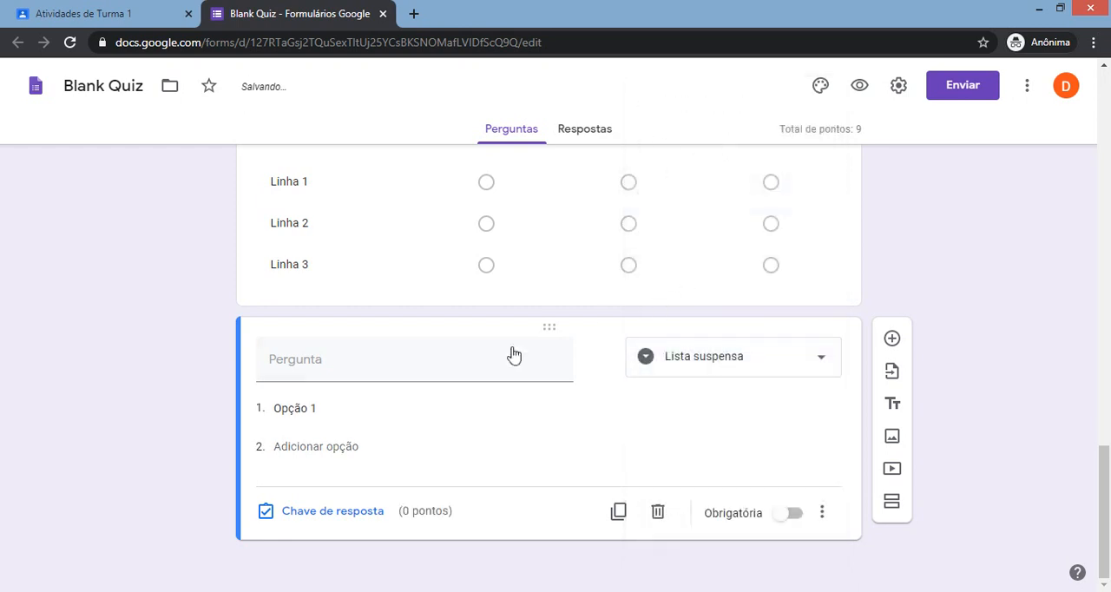
Expand the dropdown question to three options with default names and enter "sdfsdfsf" as the question text.
click(311, 446)
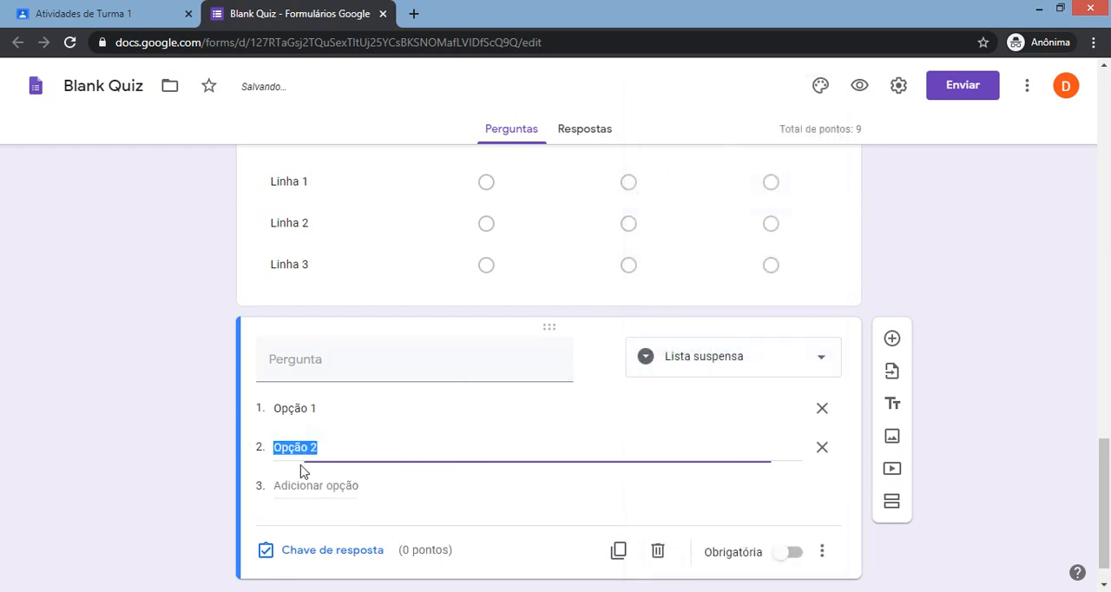
click(309, 485)
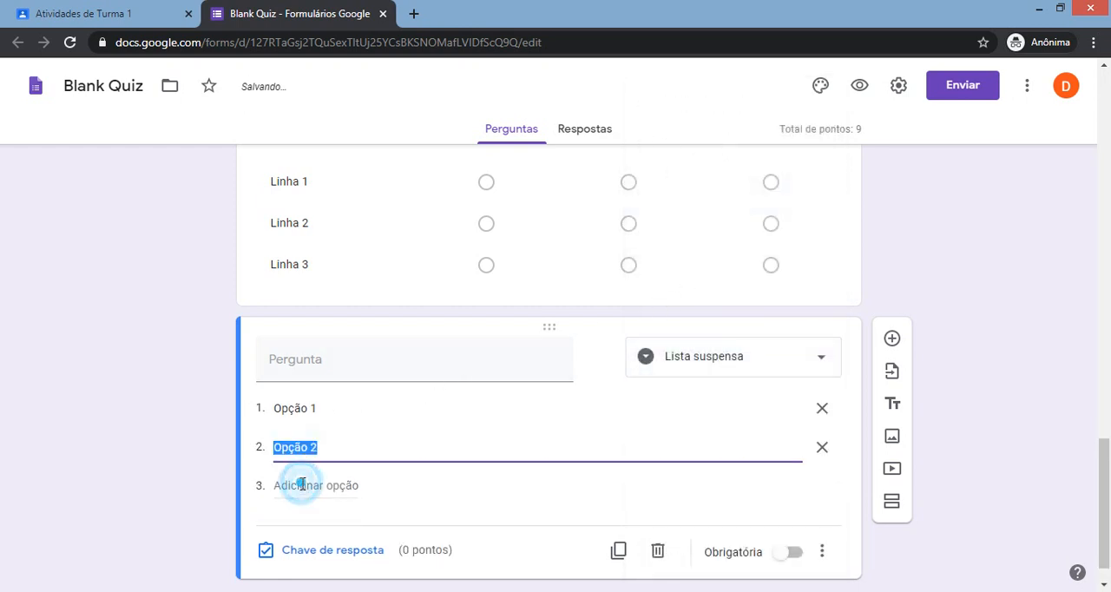
click(353, 375)
text(sdfsdfsf)
In the dropdown question's answer key, set the value to 2 points and mark Opção 2 as correct.
scroll(543, 438, down, 1)
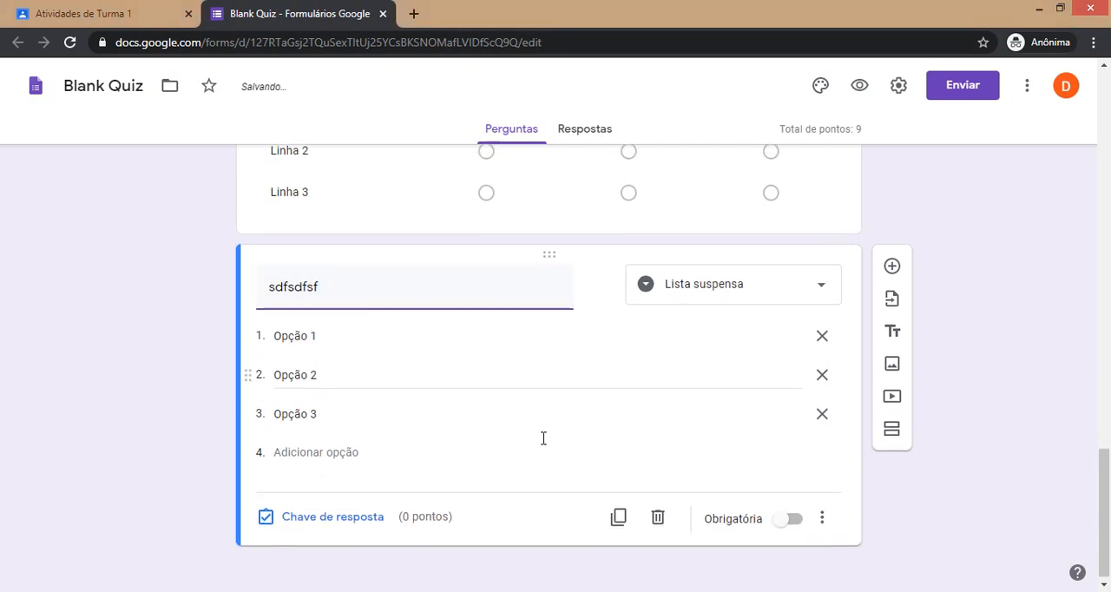
click(342, 516)
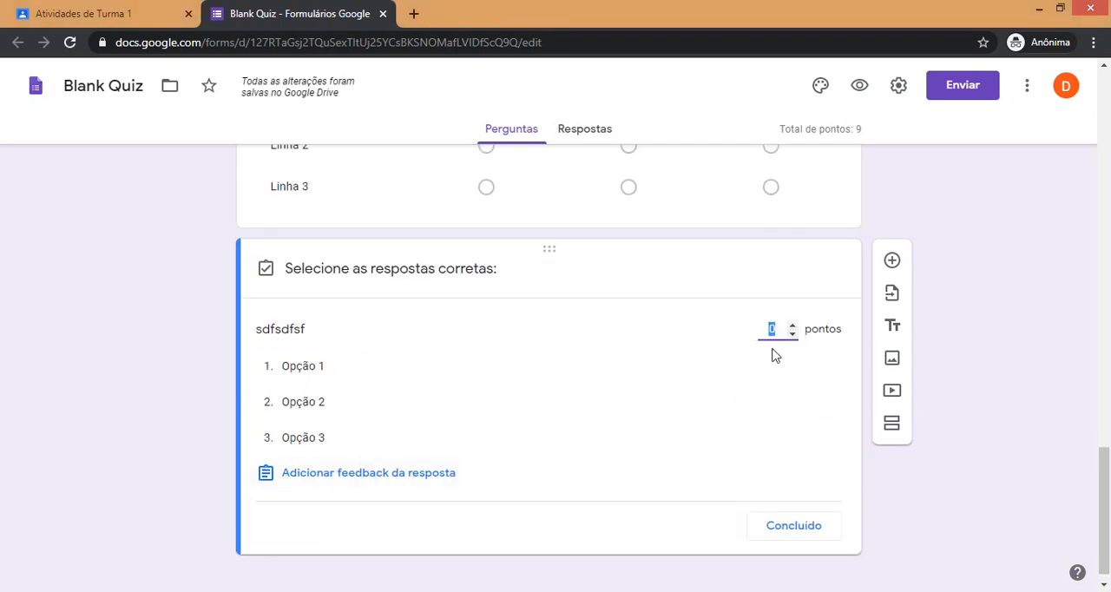
double_click(792, 325)
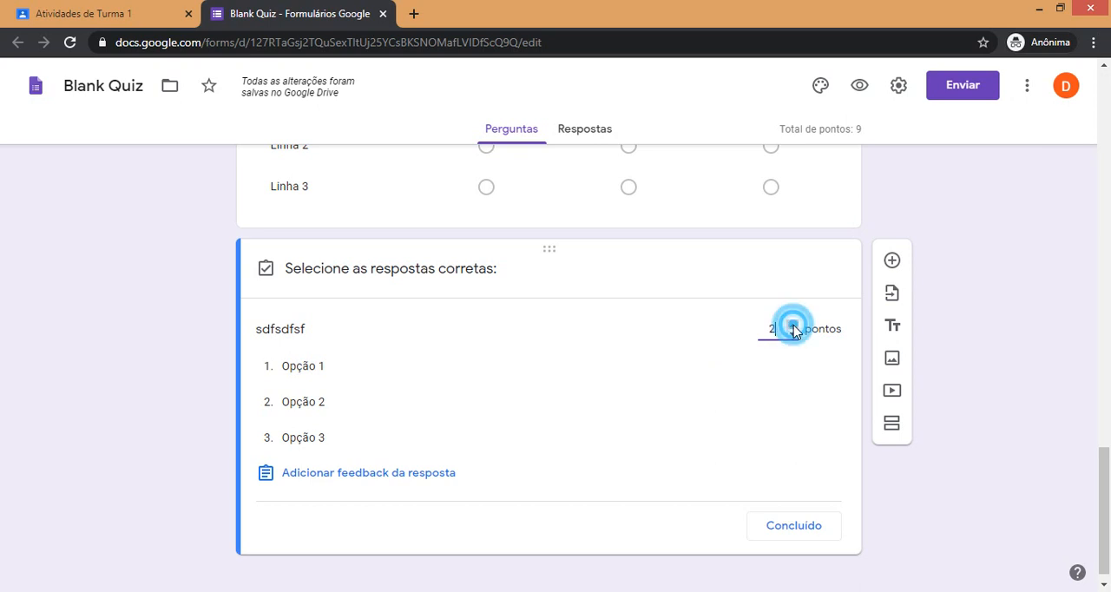
click(283, 401)
click(781, 526)
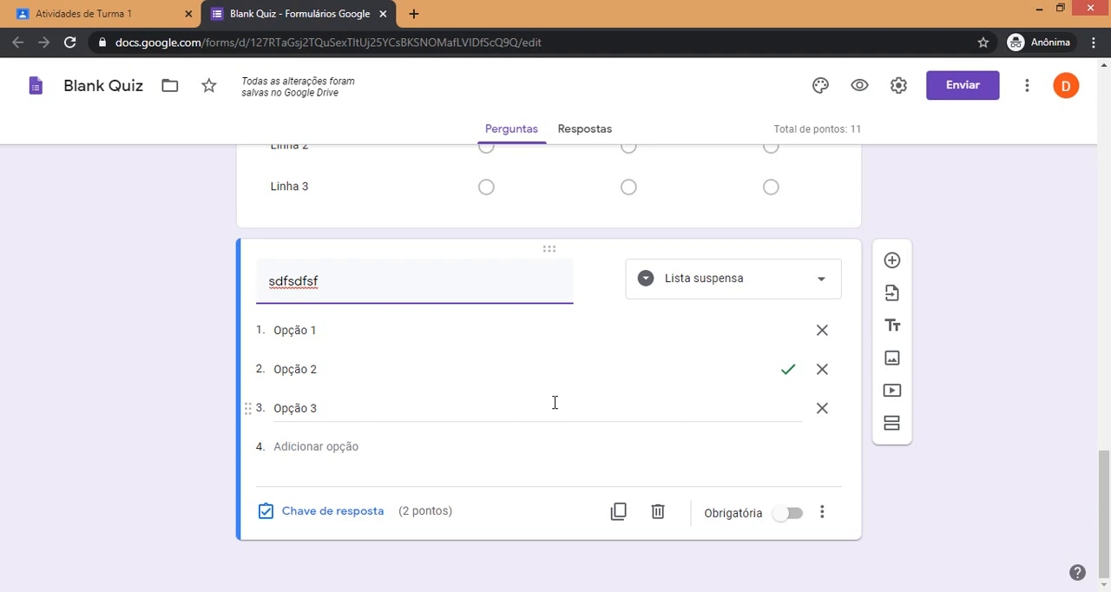
Preview the quiz as a respondent, review every question including the dropdown's choices, and close the preview.
scroll(549, 510, up, 15)
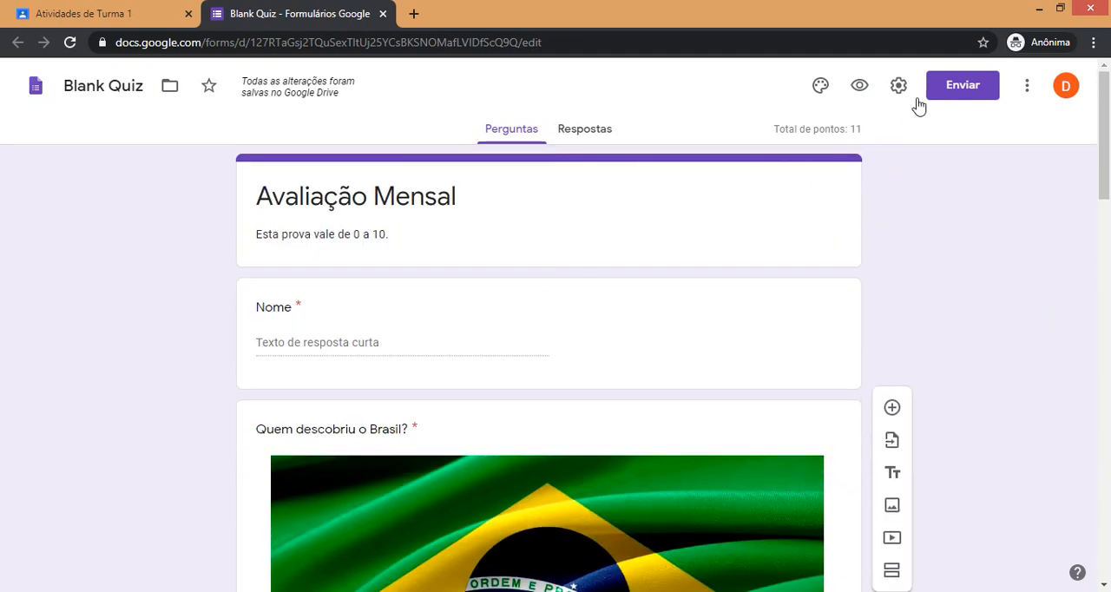
click(860, 85)
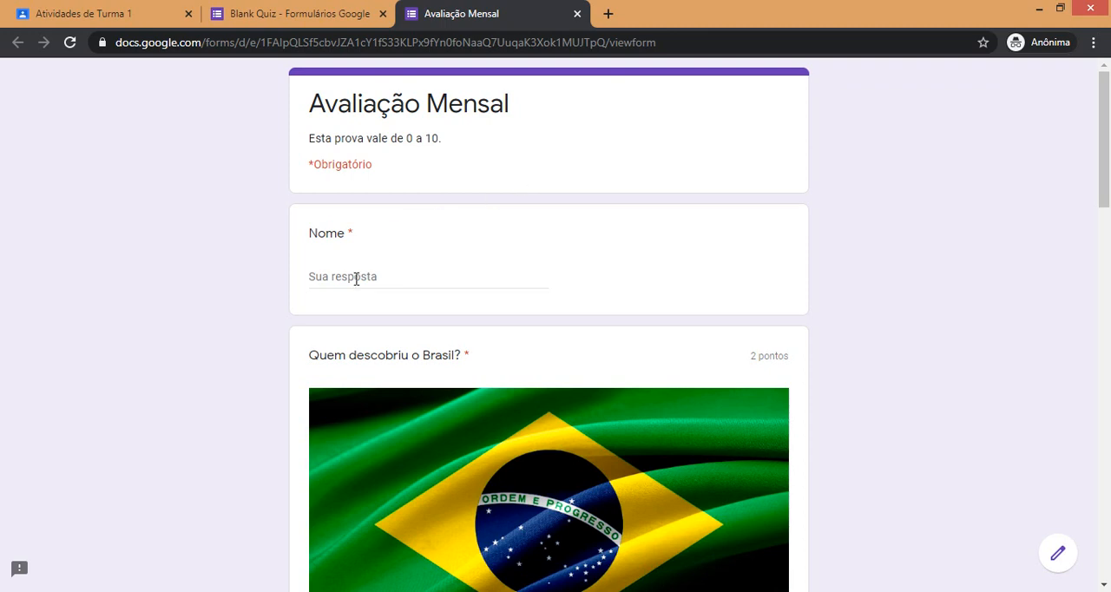
scroll(356, 279, down, 6)
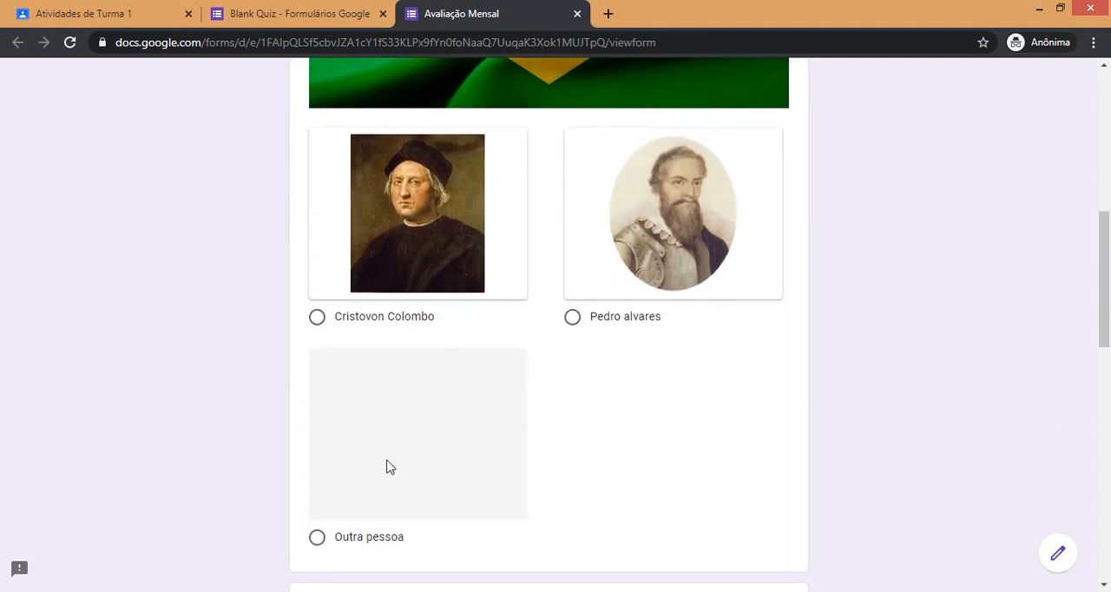
scroll(558, 370, down, 1)
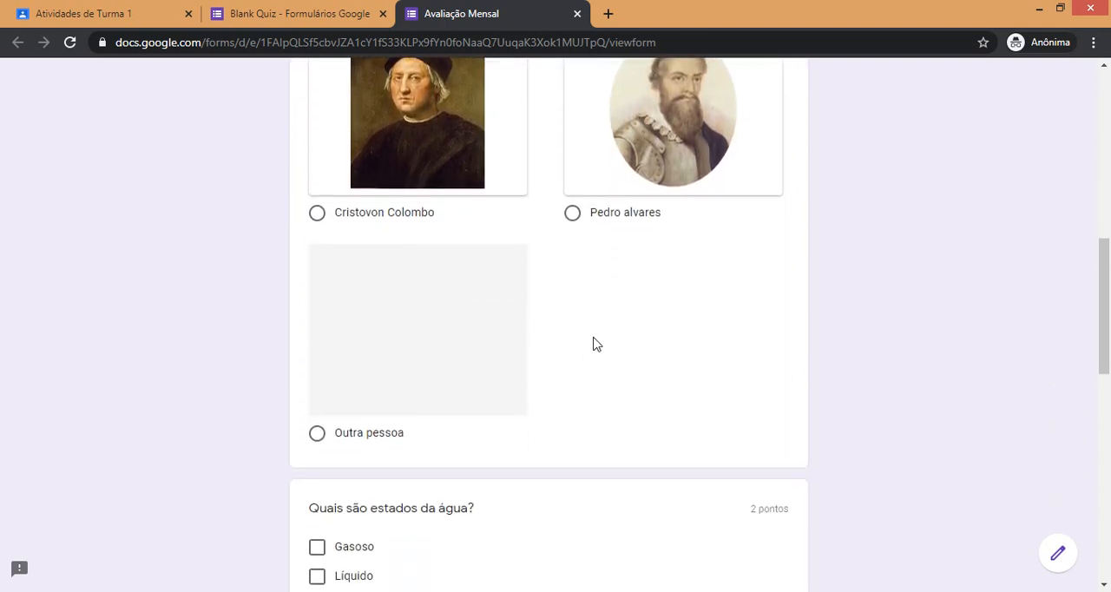
scroll(596, 344, down, 3)
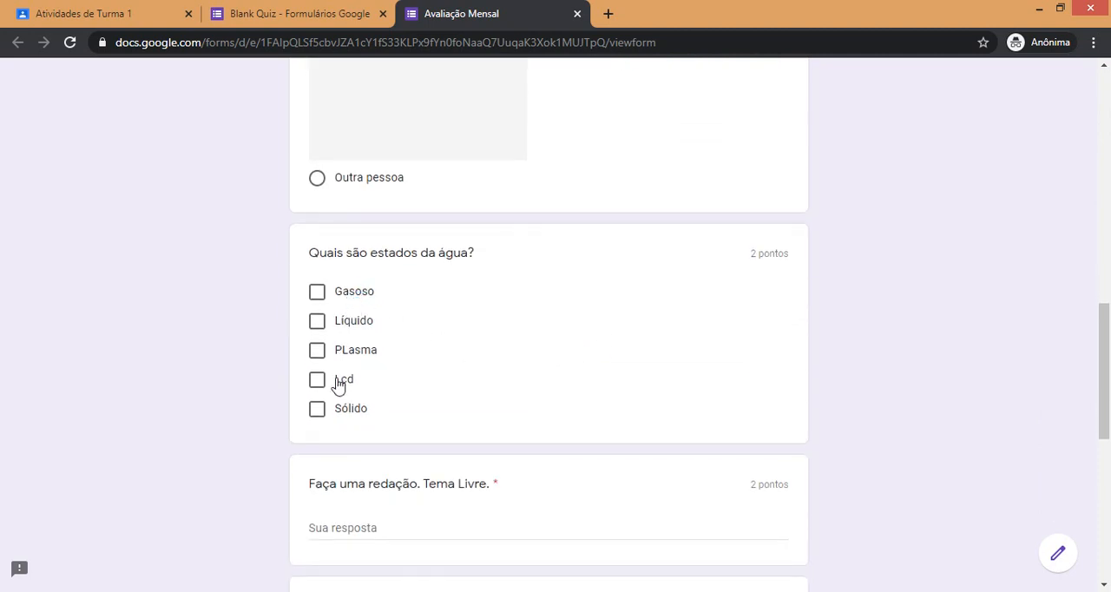
scroll(446, 382, down, 2)
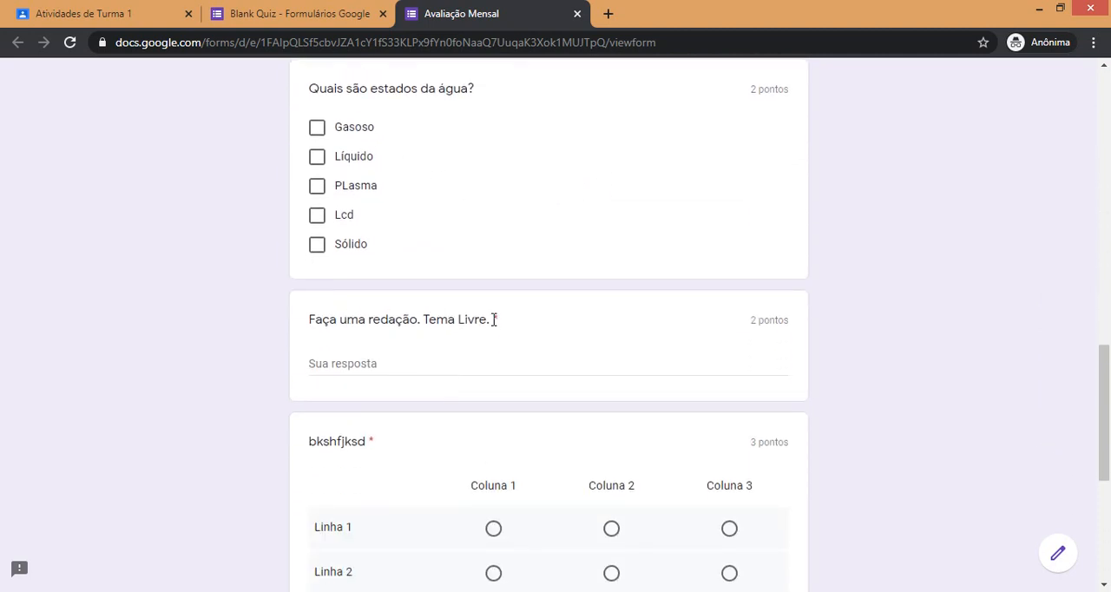
scroll(378, 370, down, 4)
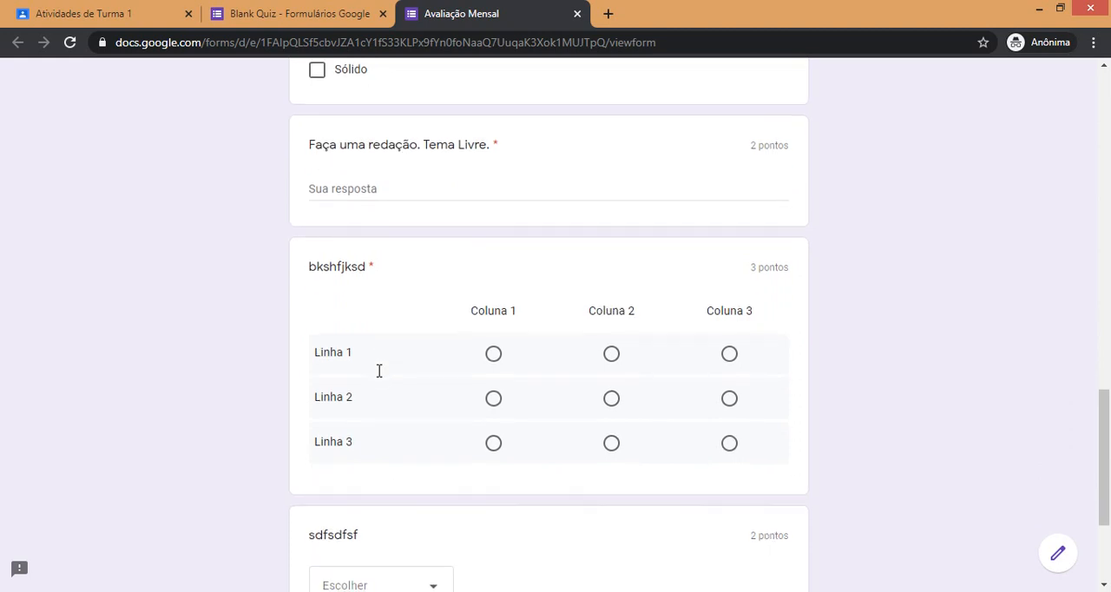
click(440, 442)
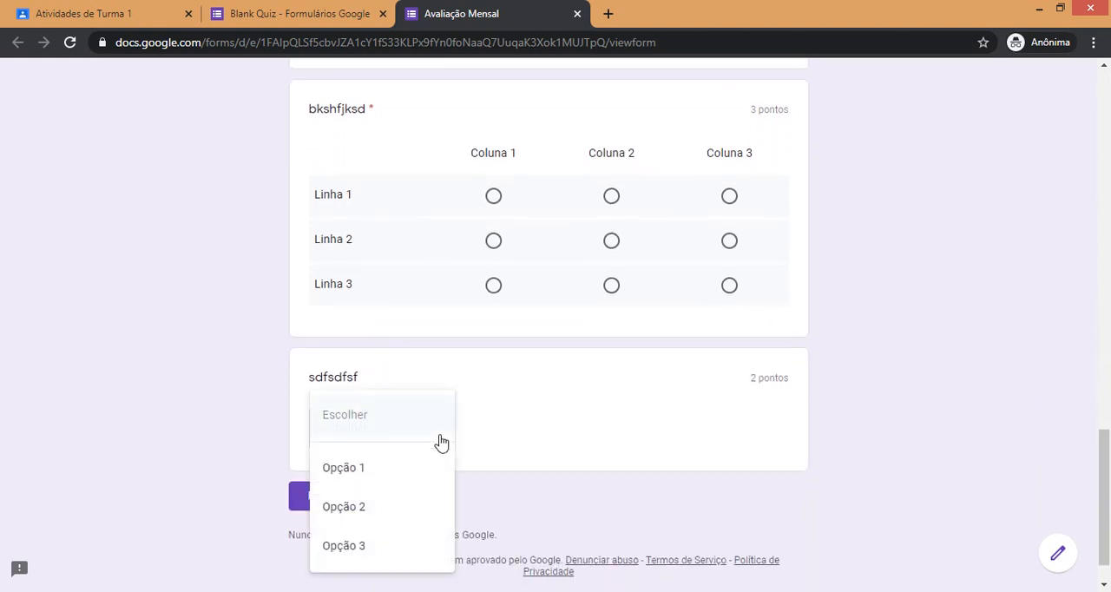
click(247, 398)
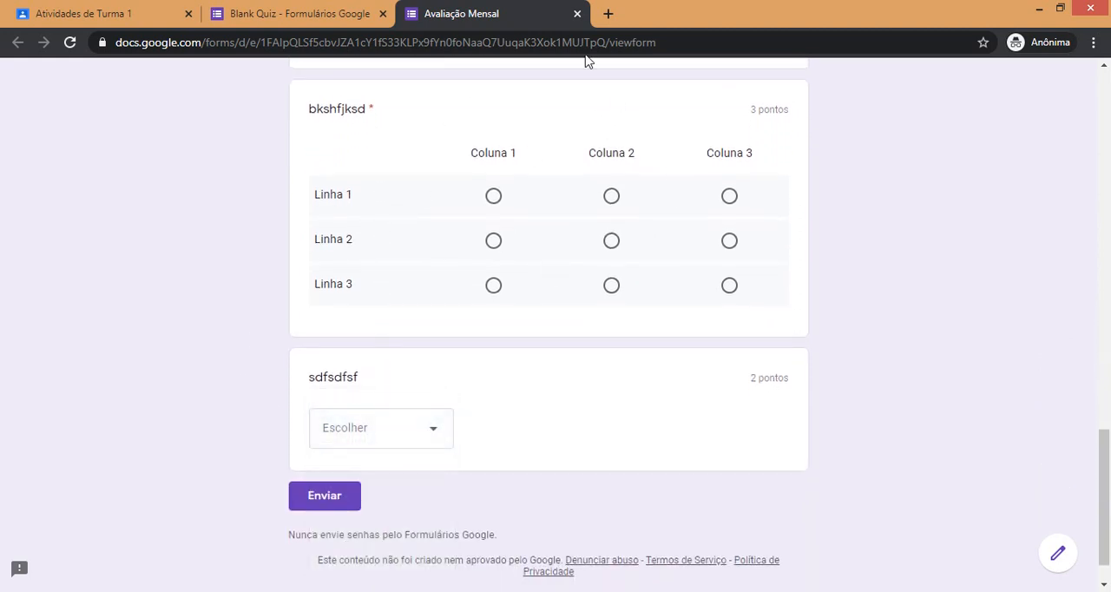
click(577, 15)
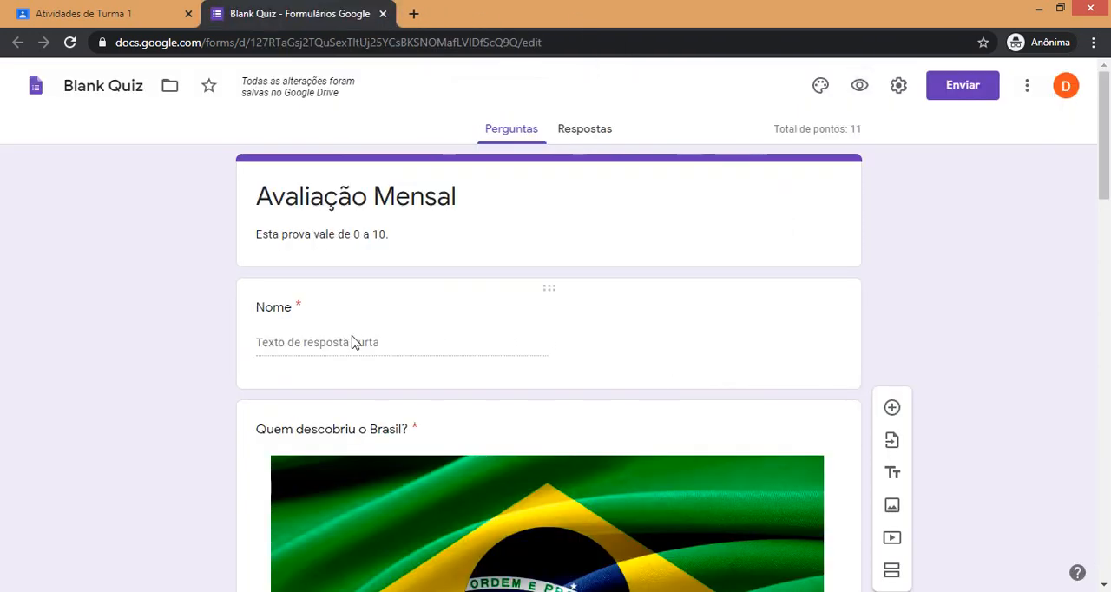
Examine the form's responses section and the additional options available for managing responses.
click(598, 136)
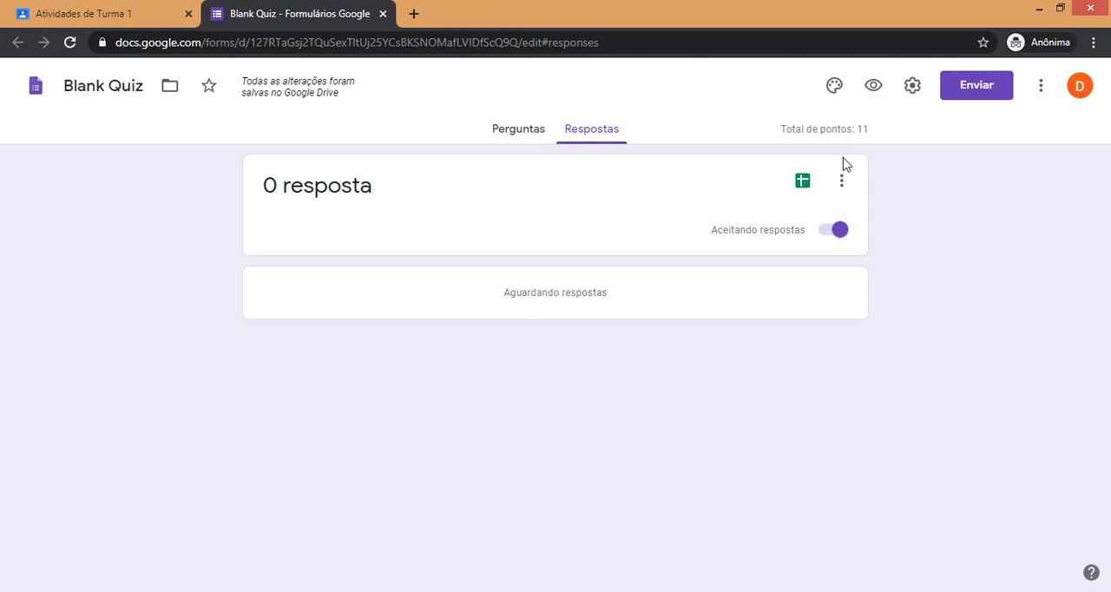
click(841, 180)
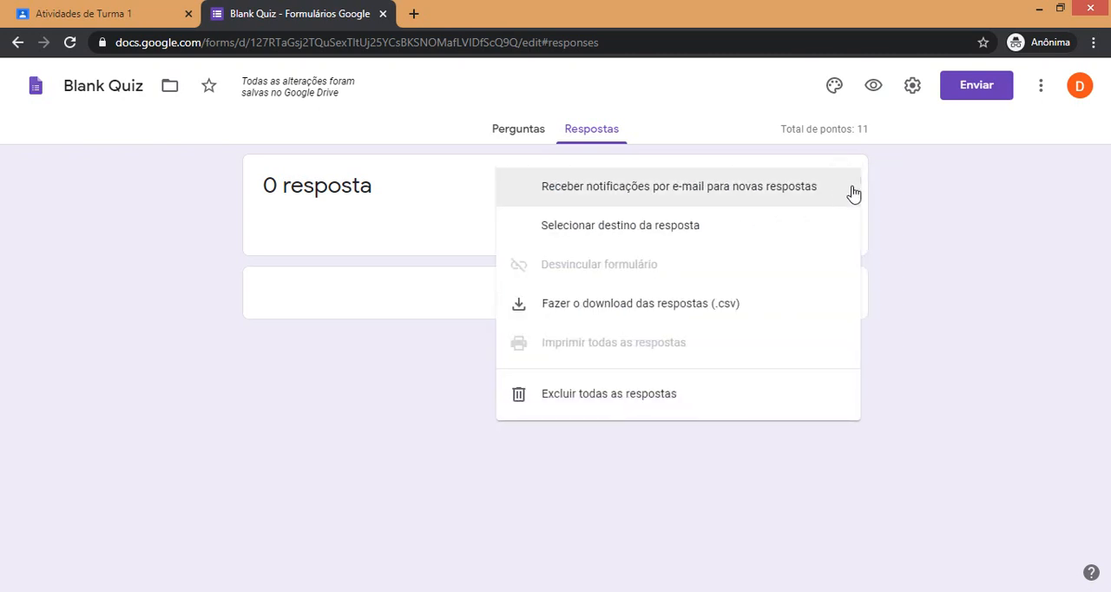
click(940, 241)
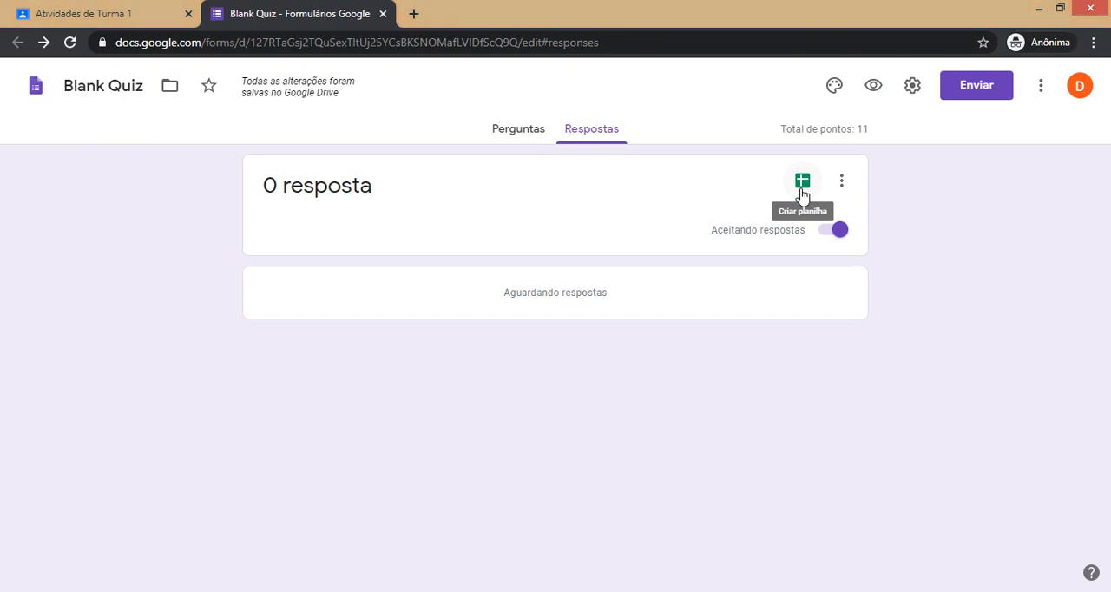
Insert the dark blue fibre-optic picture from the Trabalho e escola themes as the form's header image.
click(835, 86)
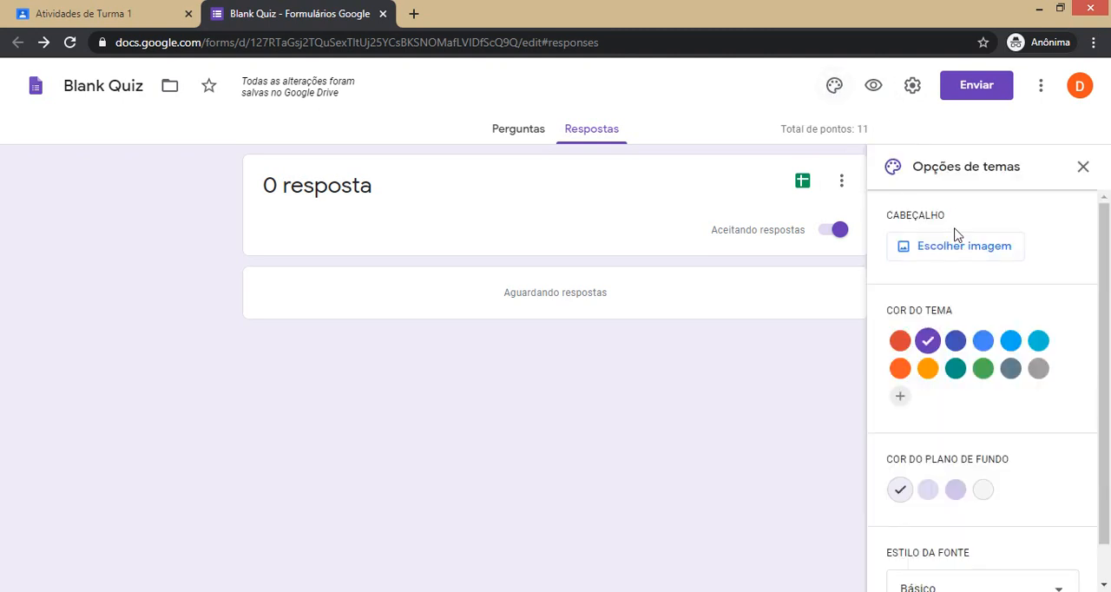
click(928, 248)
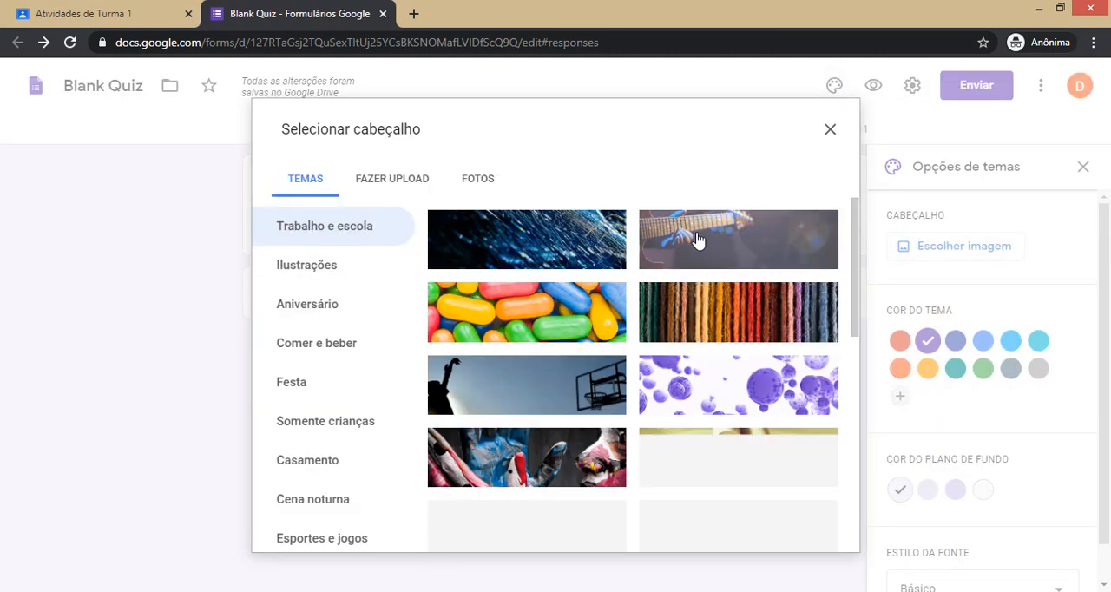
click(569, 241)
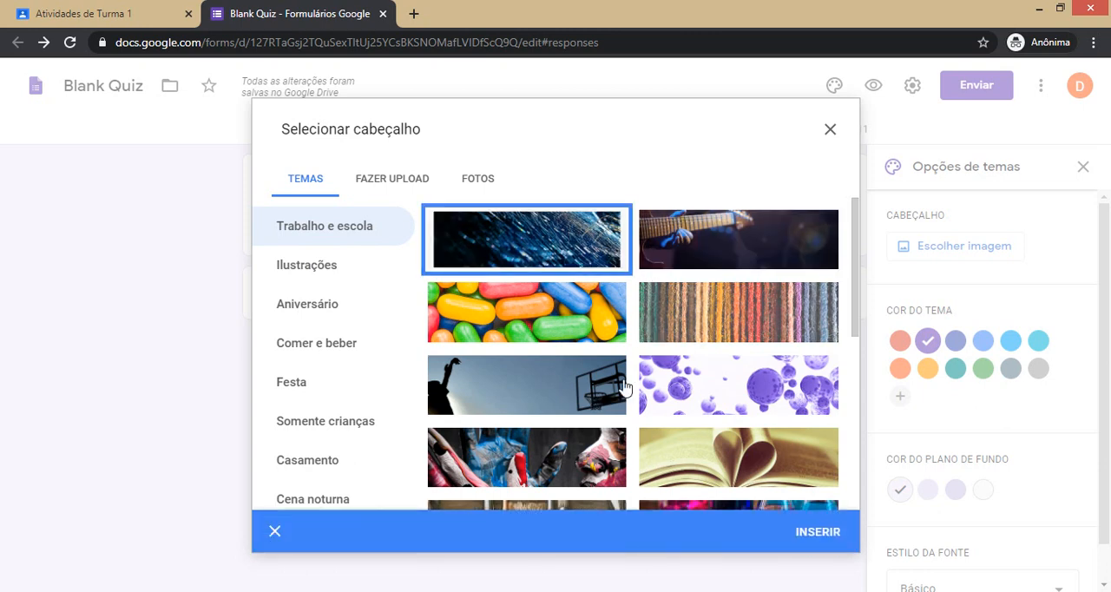
click(801, 538)
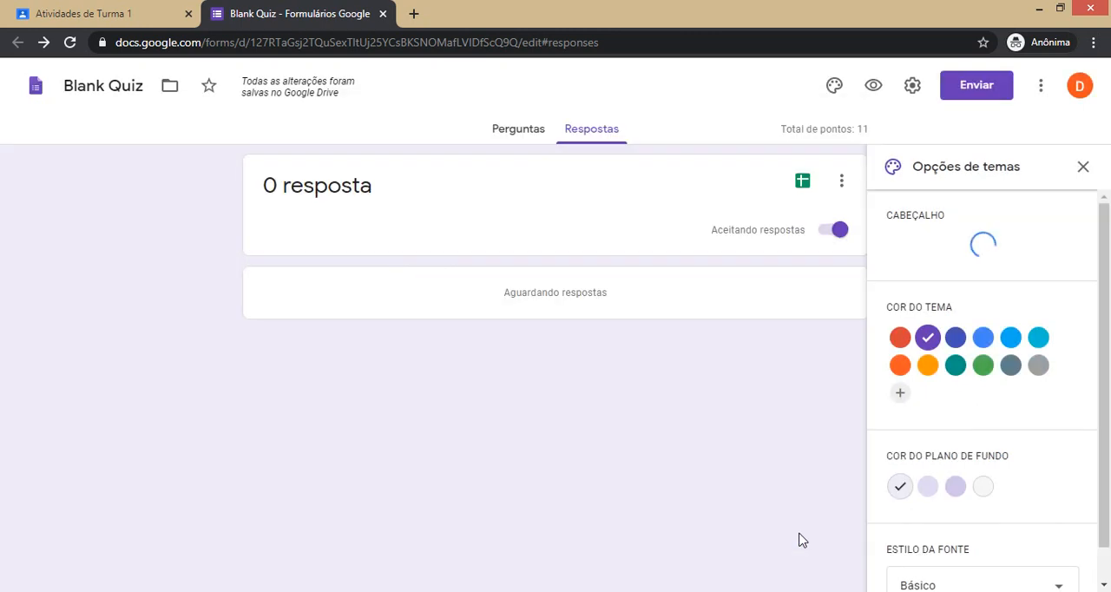
Return to the form's questions, set the theme color to teal #52919e, and close the theme options.
click(521, 139)
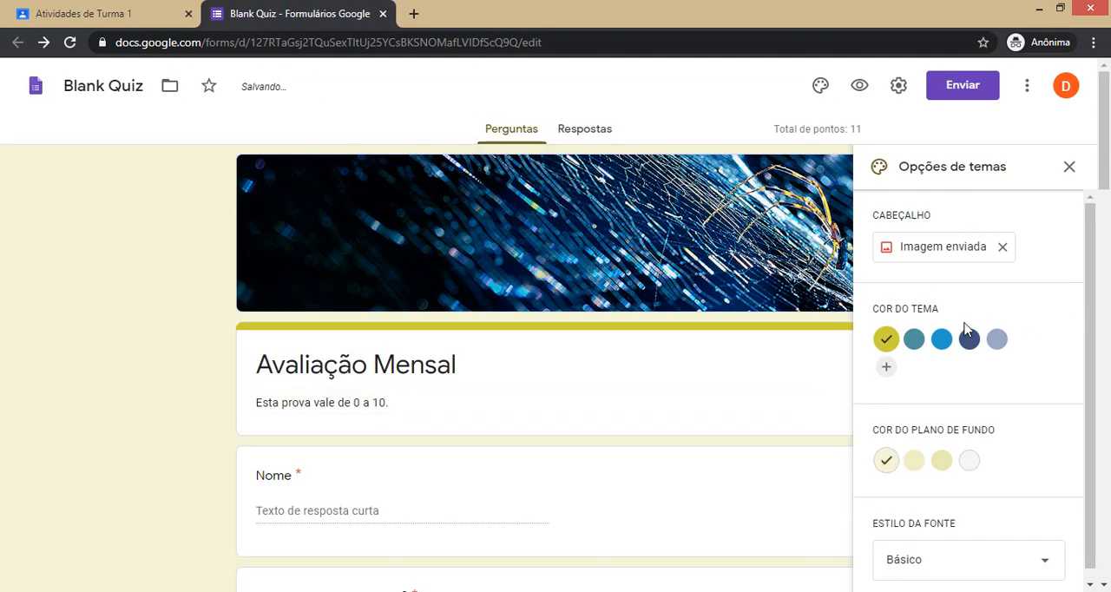
click(912, 342)
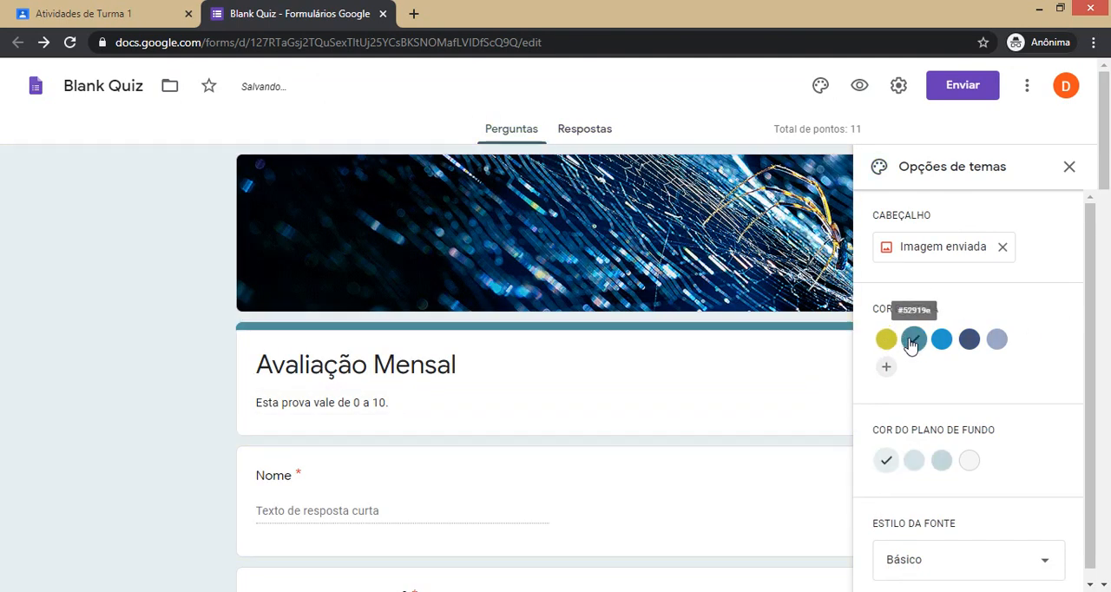
scroll(656, 461, down, 5)
scroll(657, 464, up, 5)
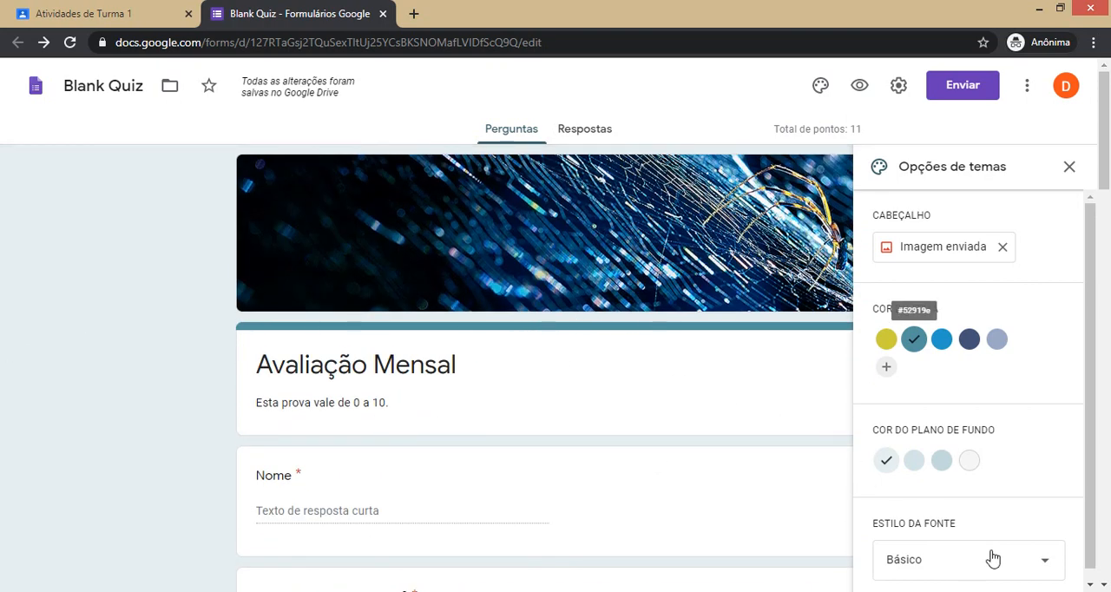
scroll(1018, 486, down, 1)
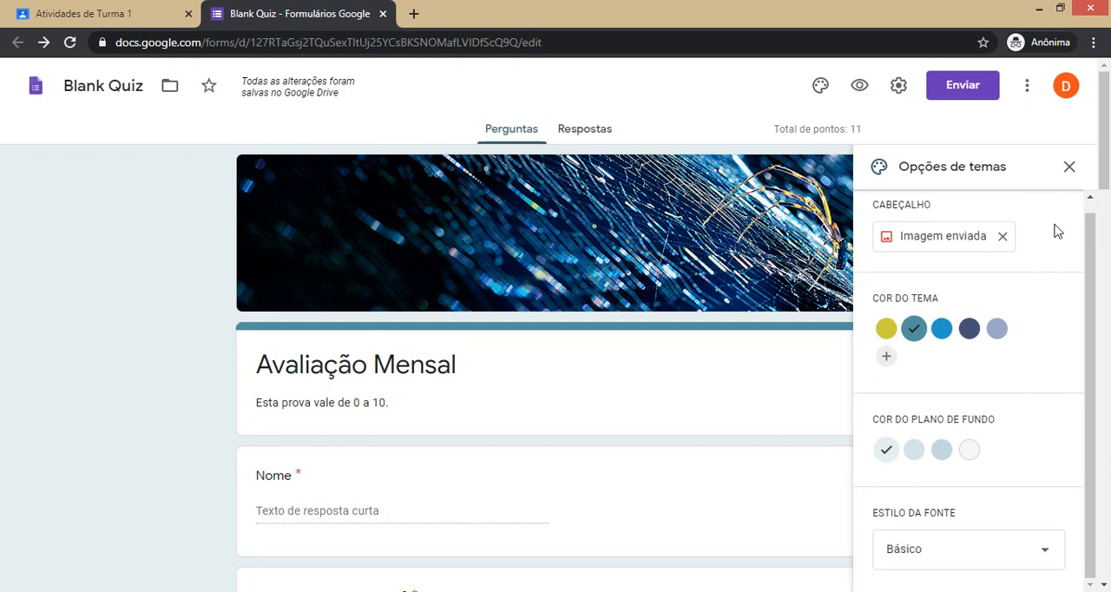
click(1070, 166)
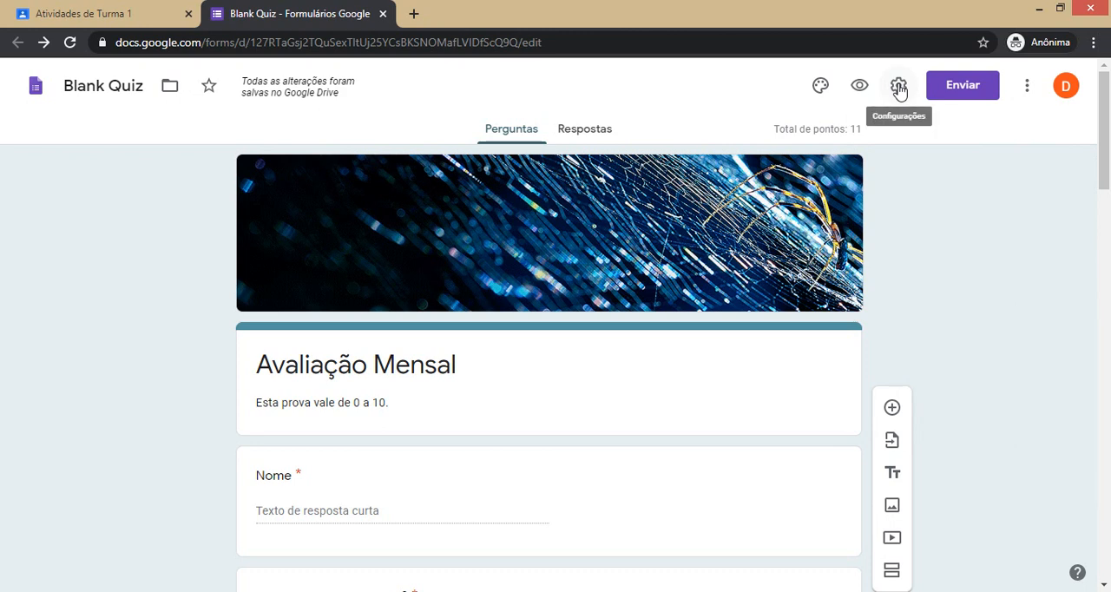
In the form's general settings, enable collecting e-mail addresses and limit each participant to 1 response.
click(900, 90)
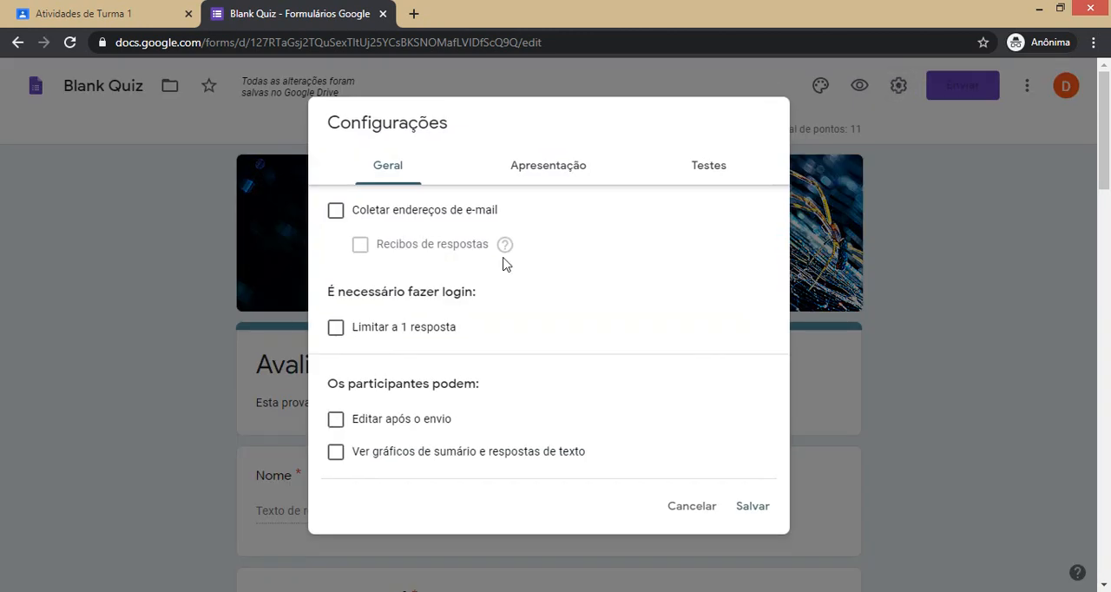
click(344, 218)
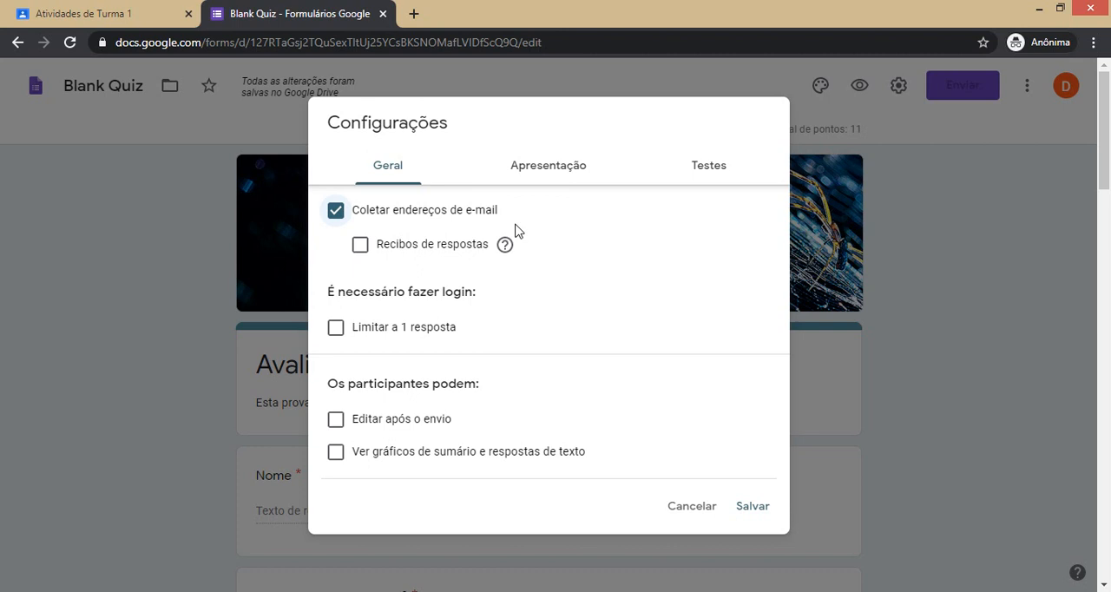
click(338, 332)
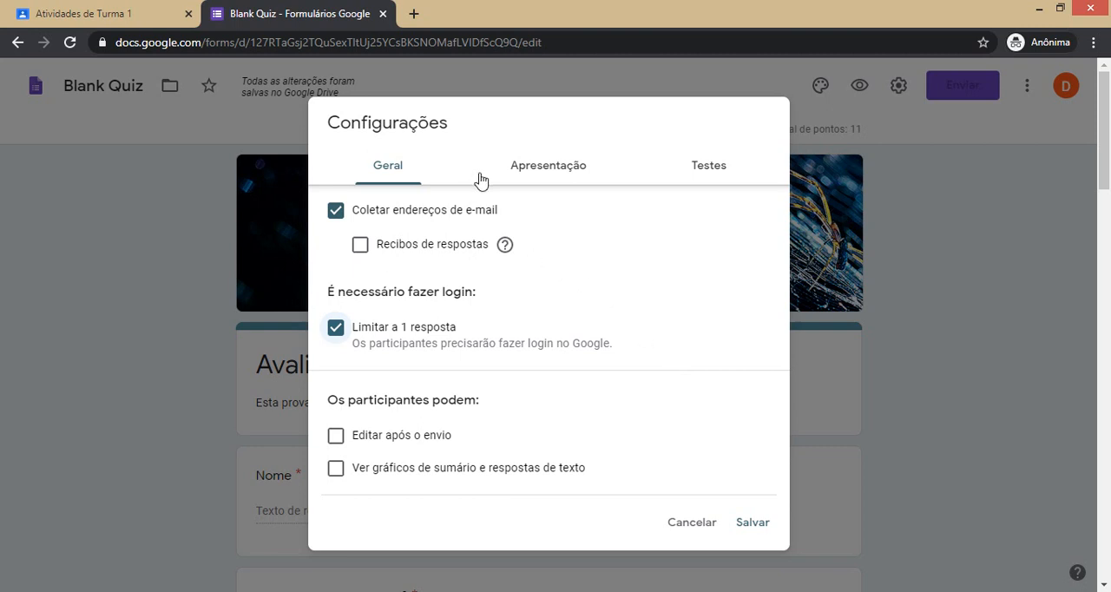
Enable the progress bar in the form's presentation settings.
click(556, 184)
click(452, 176)
click(544, 183)
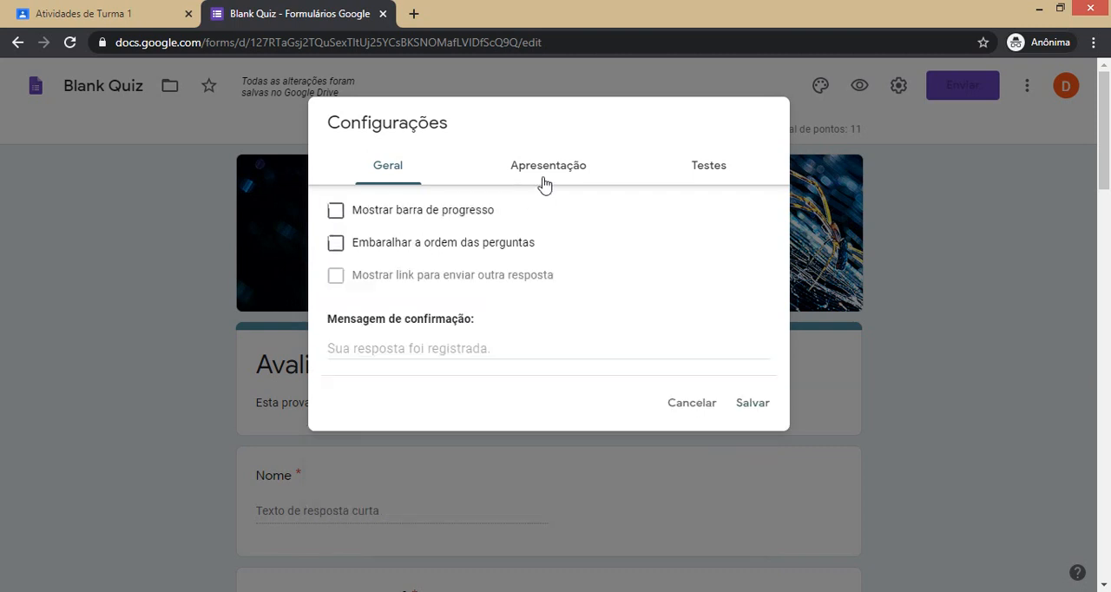
click(342, 219)
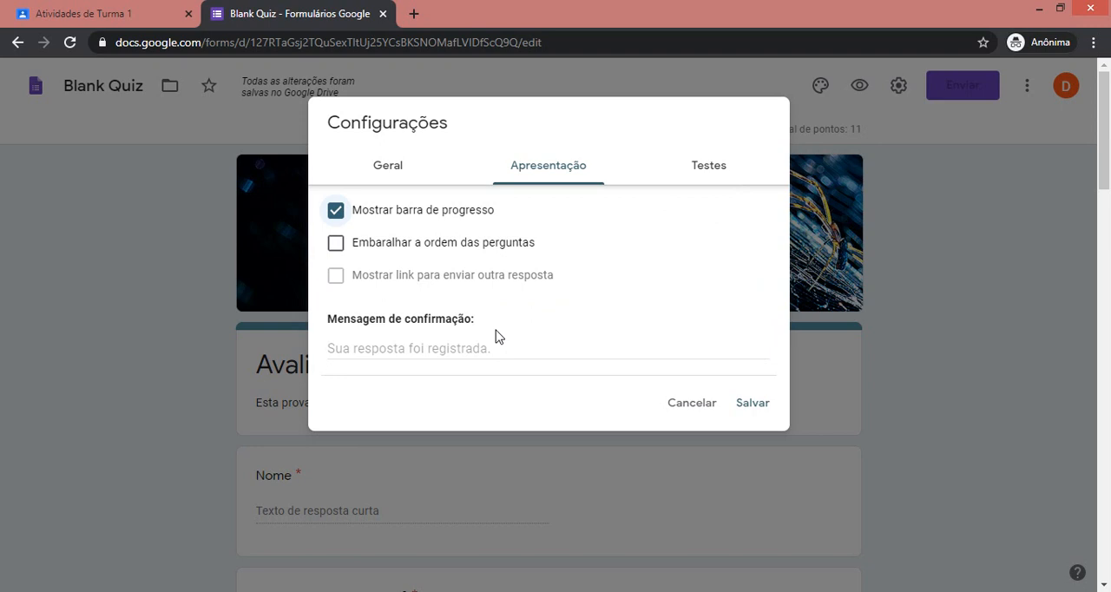
Set grades to release after manual review, hide wrong questions and correct answers from respondents, and save the settings.
click(712, 167)
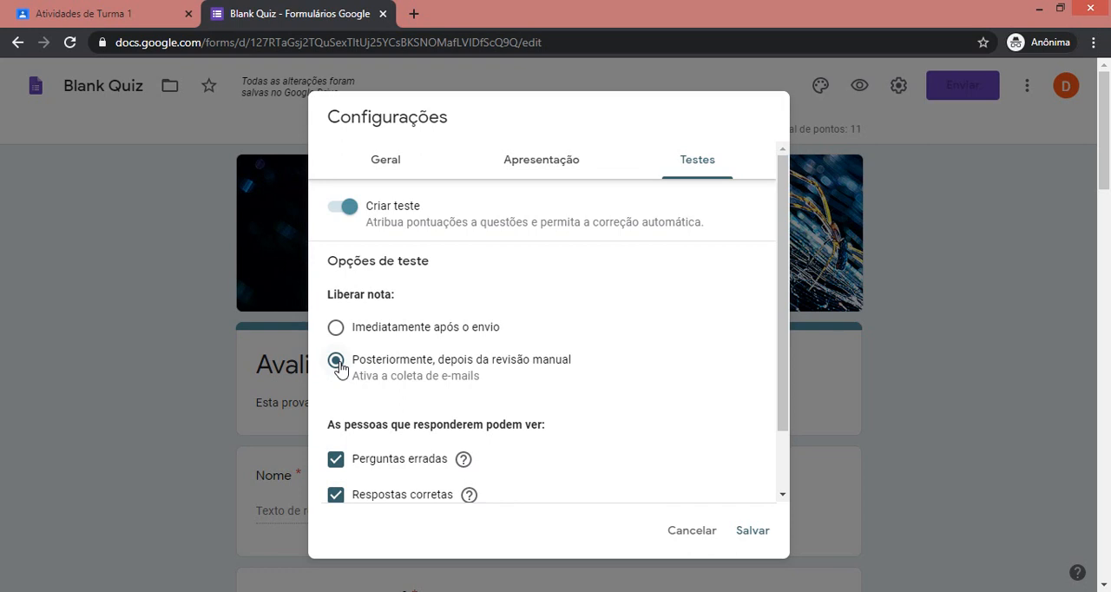
scroll(605, 422, down, 2)
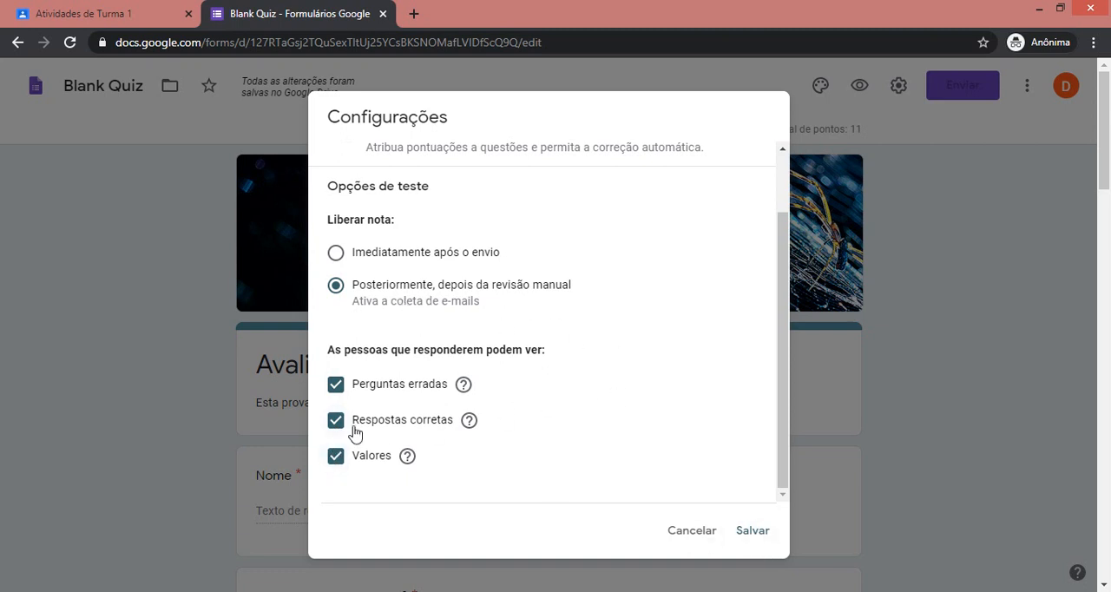
click(336, 391)
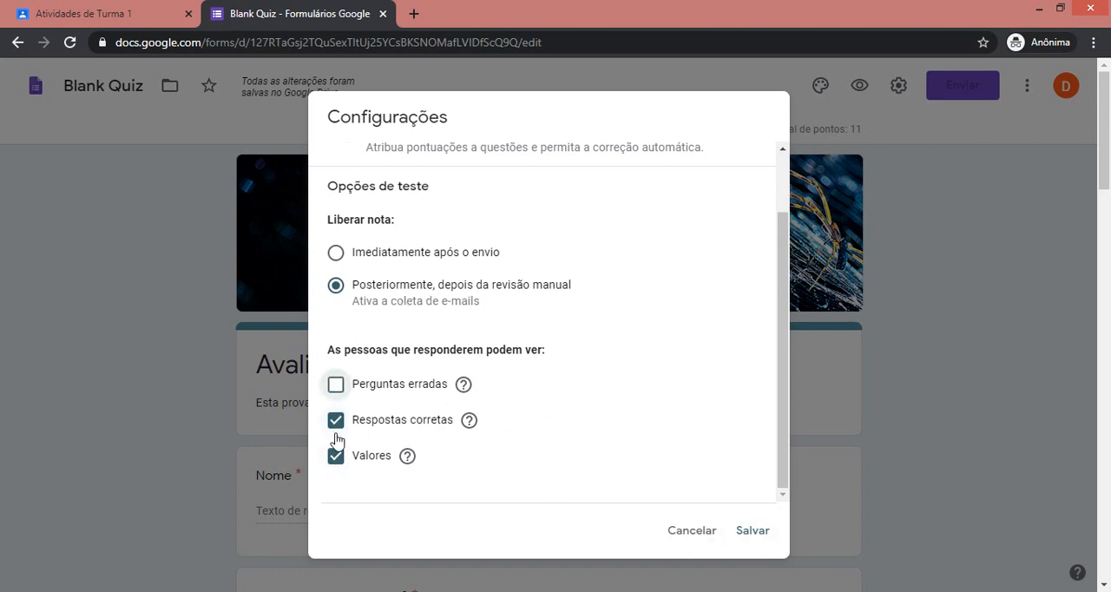
click(336, 427)
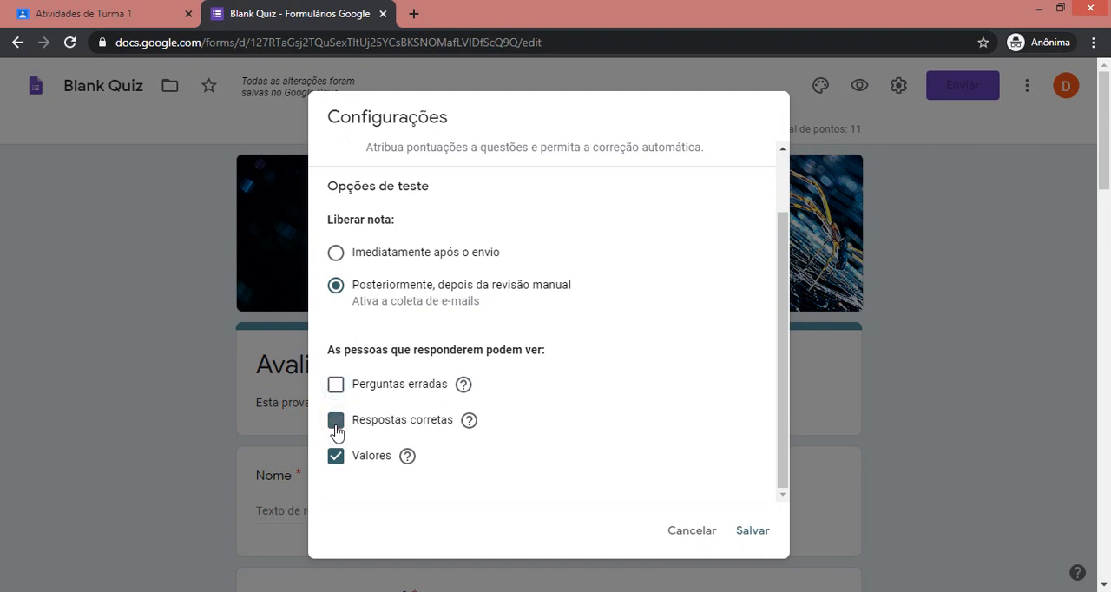
click(755, 536)
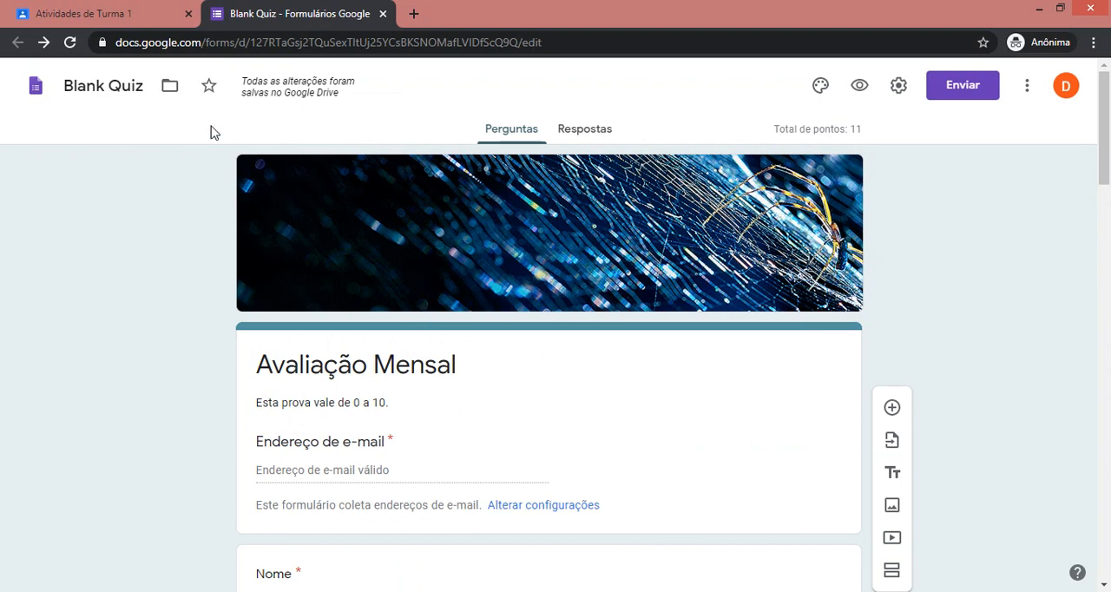
Rename the form file as Av. Mensal 1.
click(117, 87)
drag(146, 87, 3, 74)
text(Av)
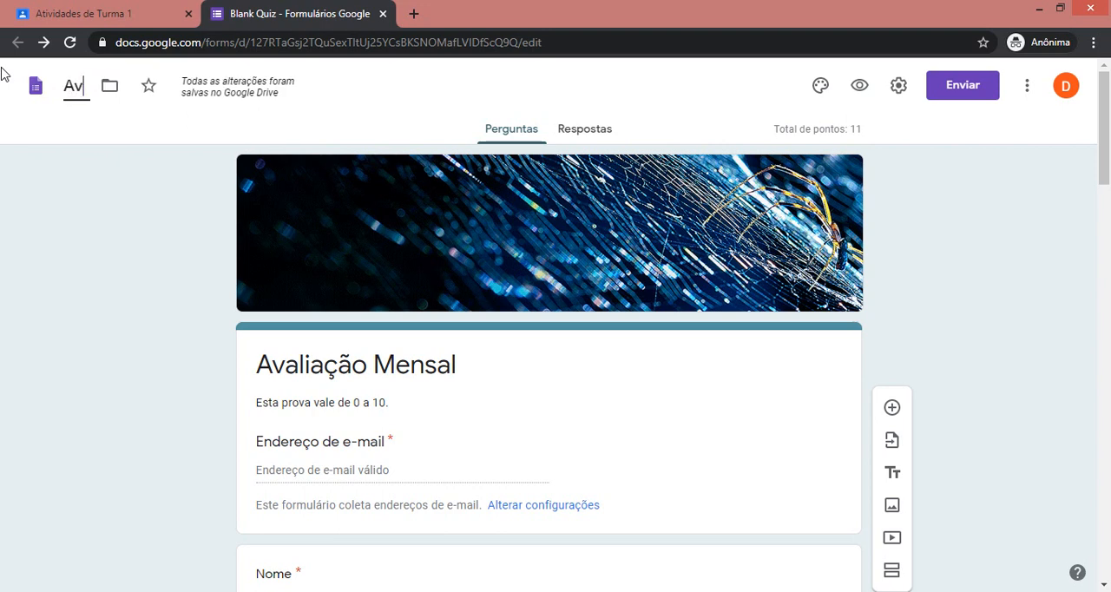
text(. Mensal 1)
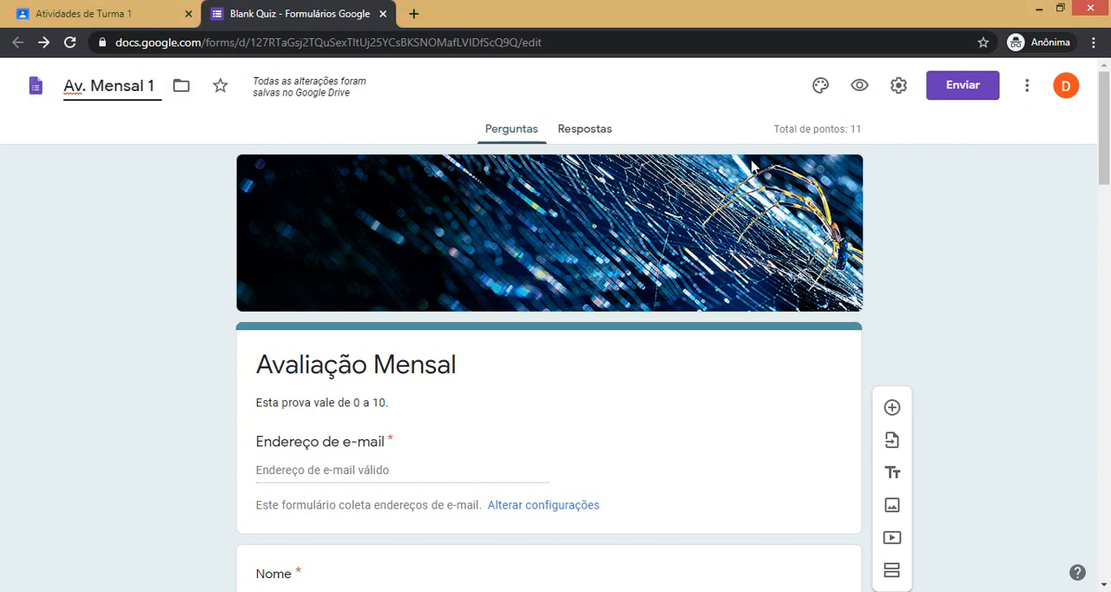
Examine the options for sending the form by e-mail, including the recipient, subject and message fields.
click(963, 87)
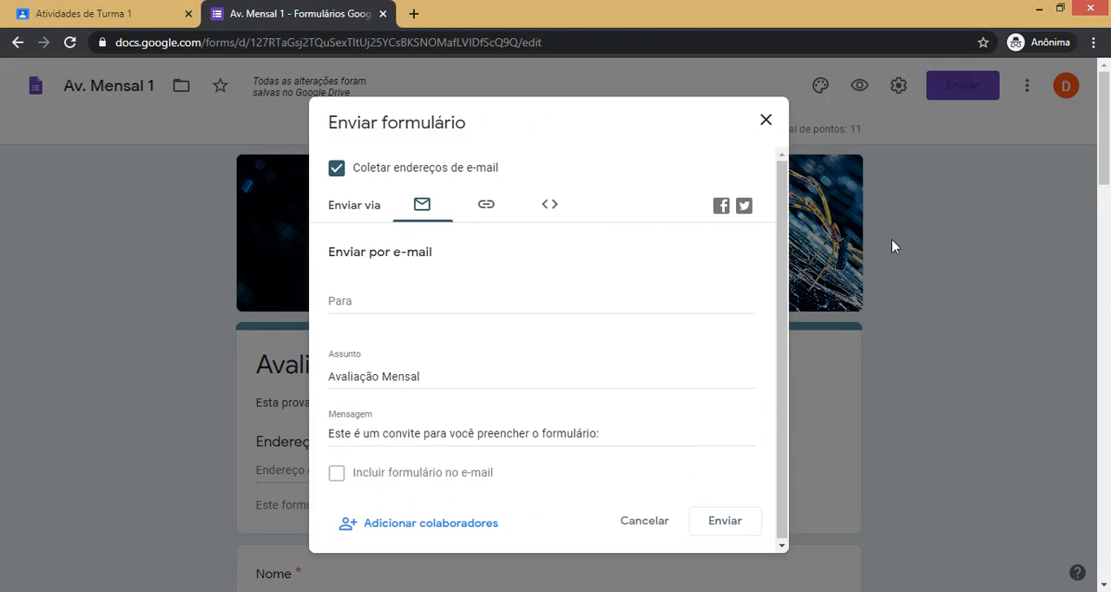
click(766, 131)
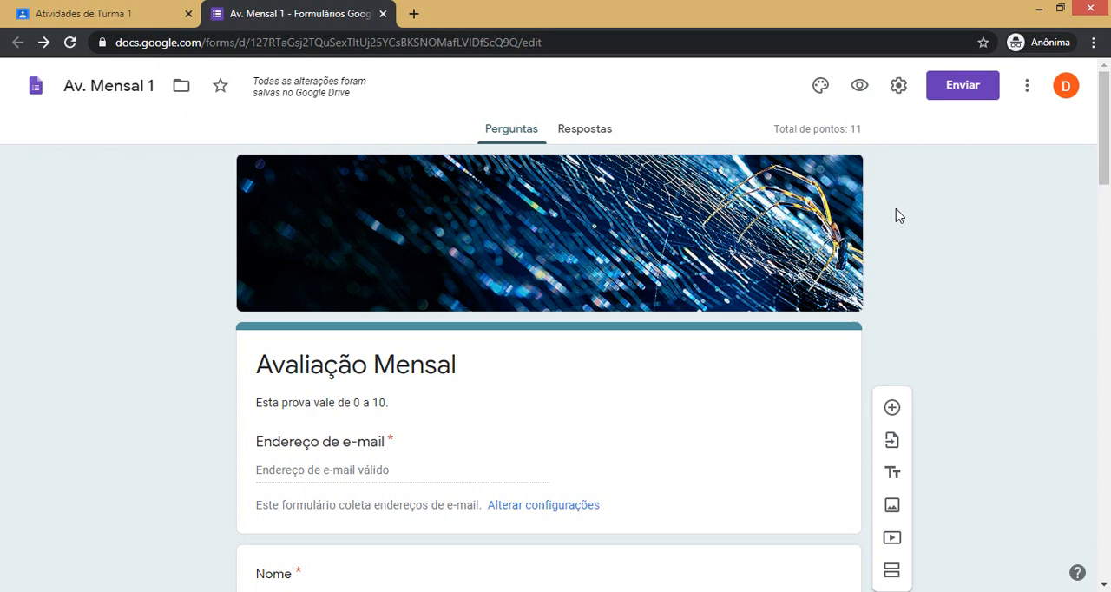
click(964, 97)
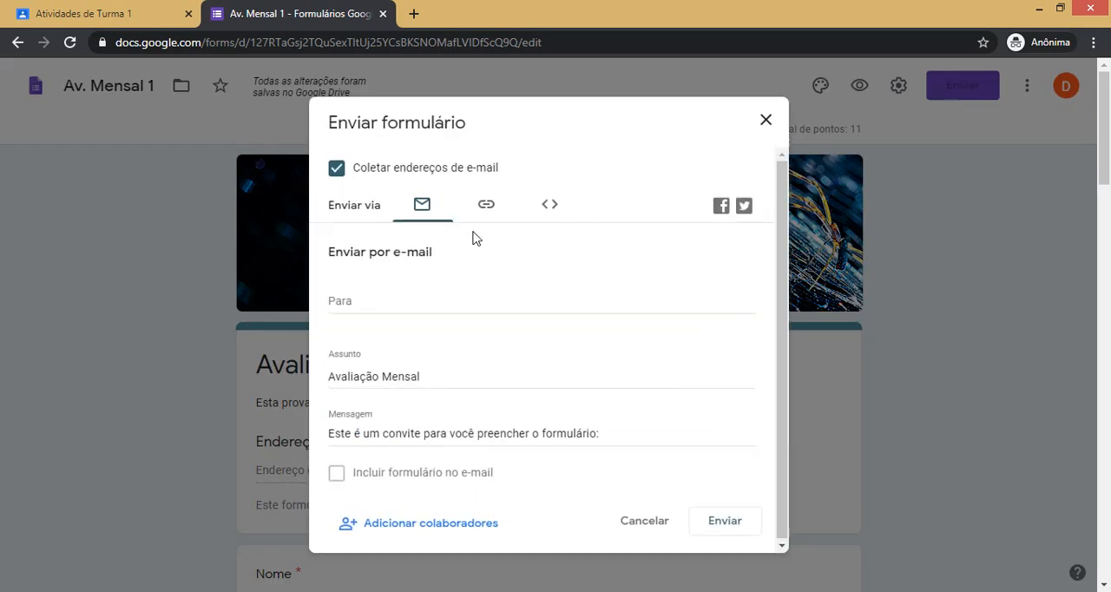
click(367, 303)
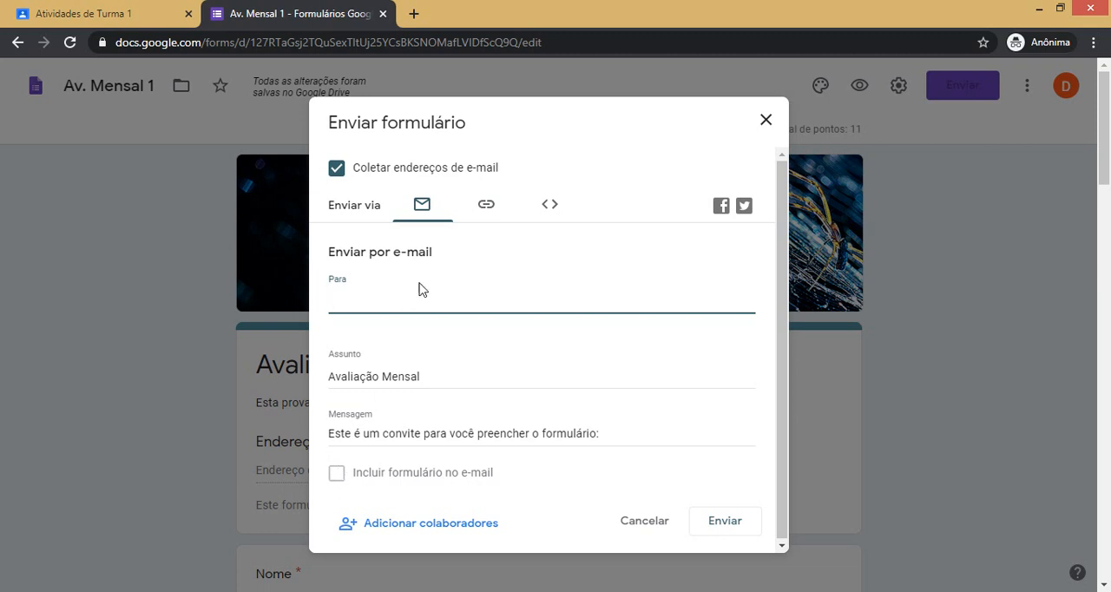
Shorten the form's sharing link, examine the HTML embed option, and close the sending options.
click(484, 224)
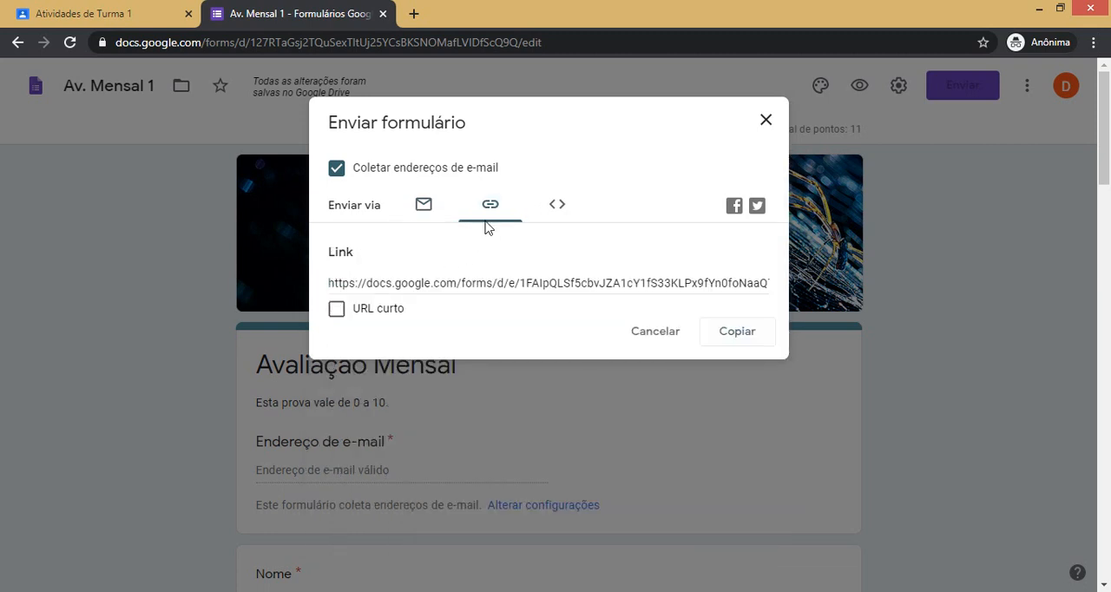
click(337, 318)
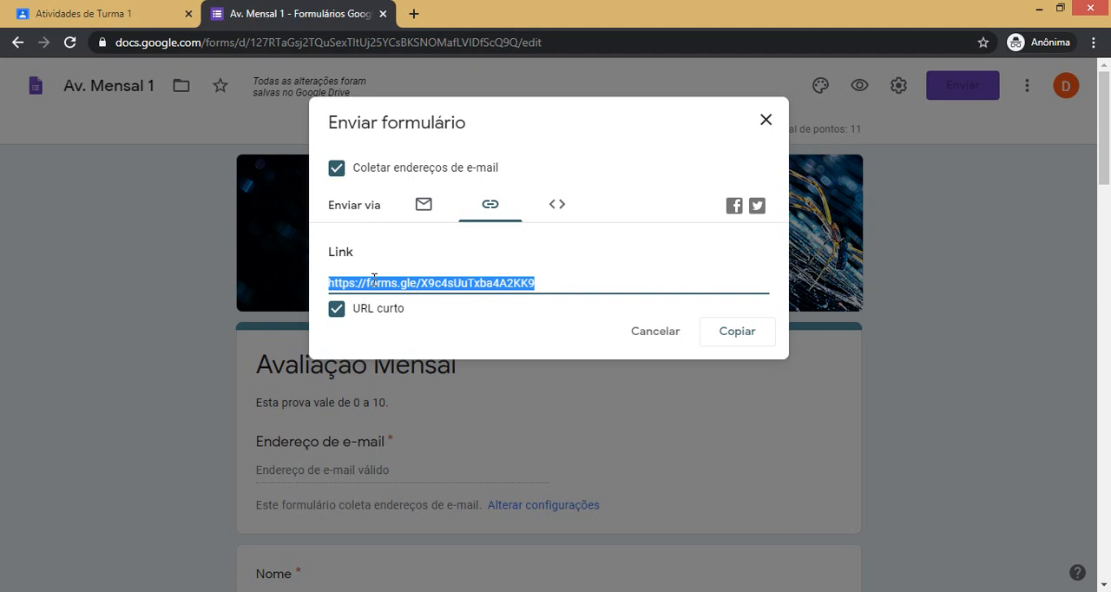
click(562, 208)
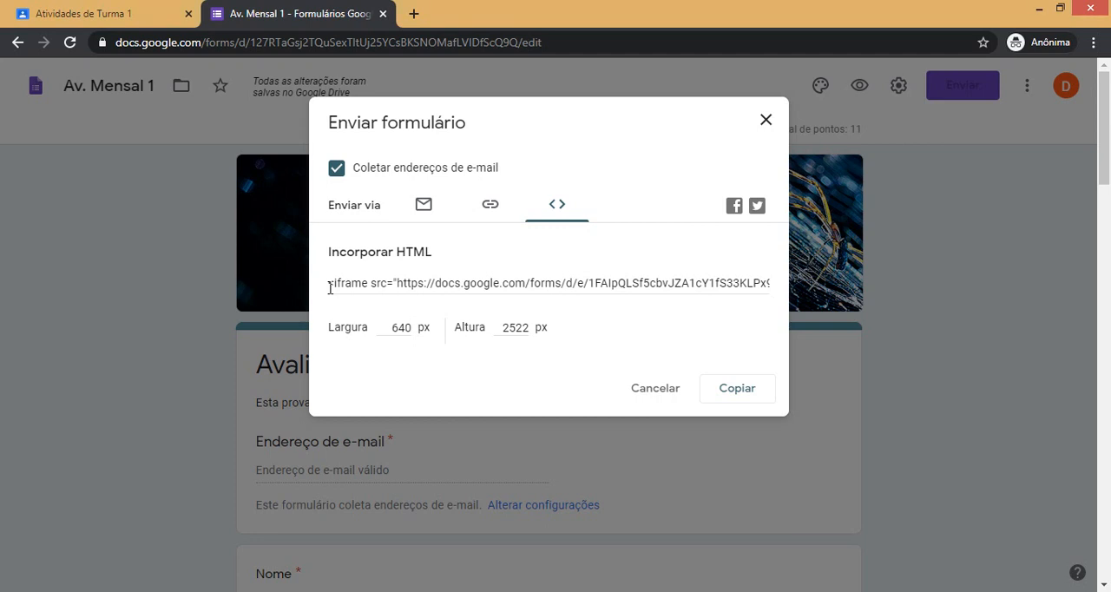
click(503, 207)
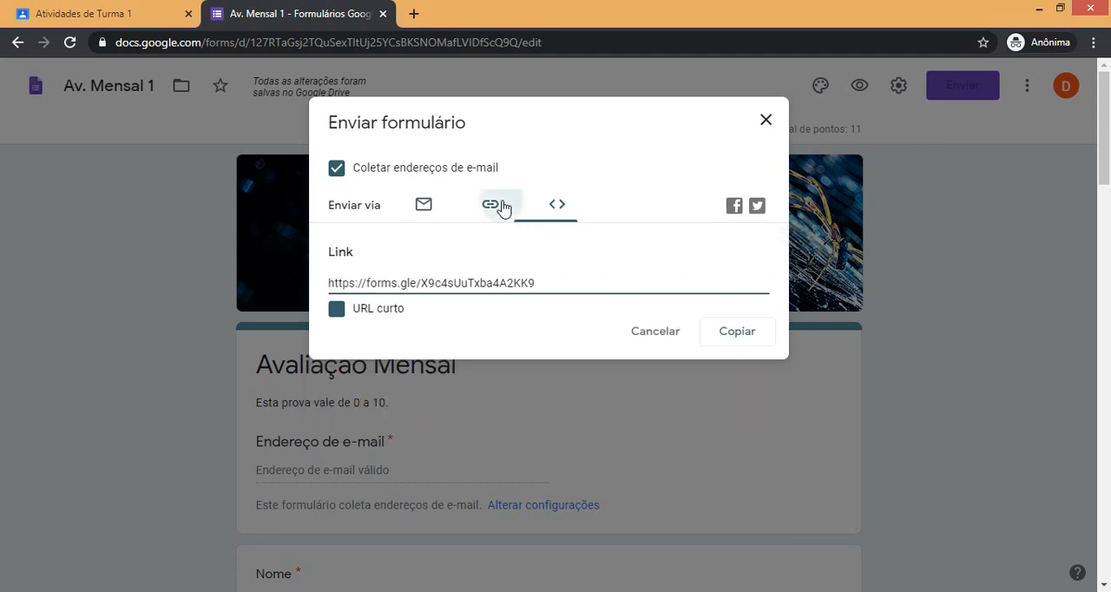
click(768, 124)
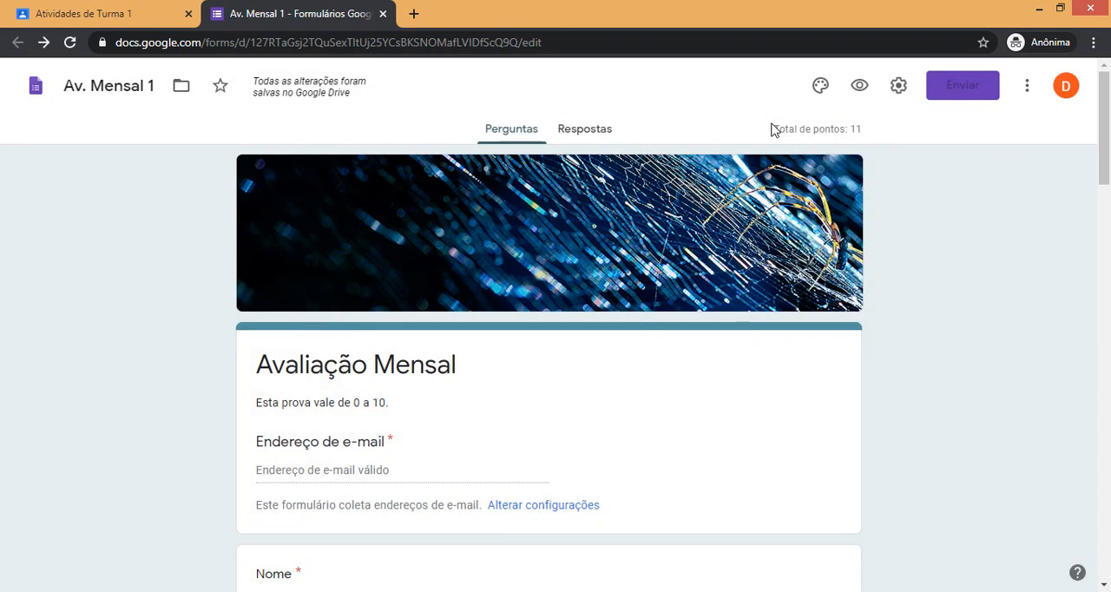